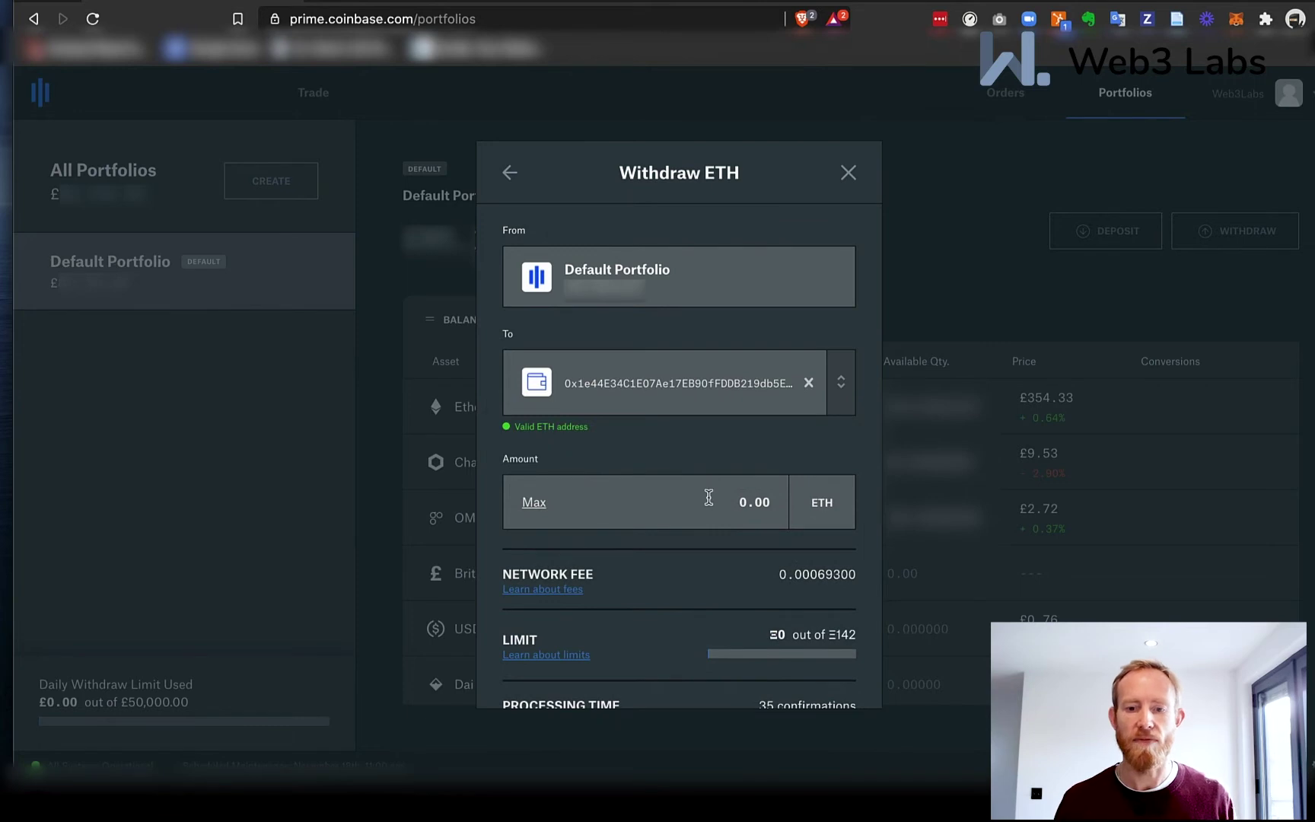
Step: Set the ETH withdrawal amount to 96.03 from the Default Portfolio and proceed to its transaction details
left_click(749, 504)
type("96.")
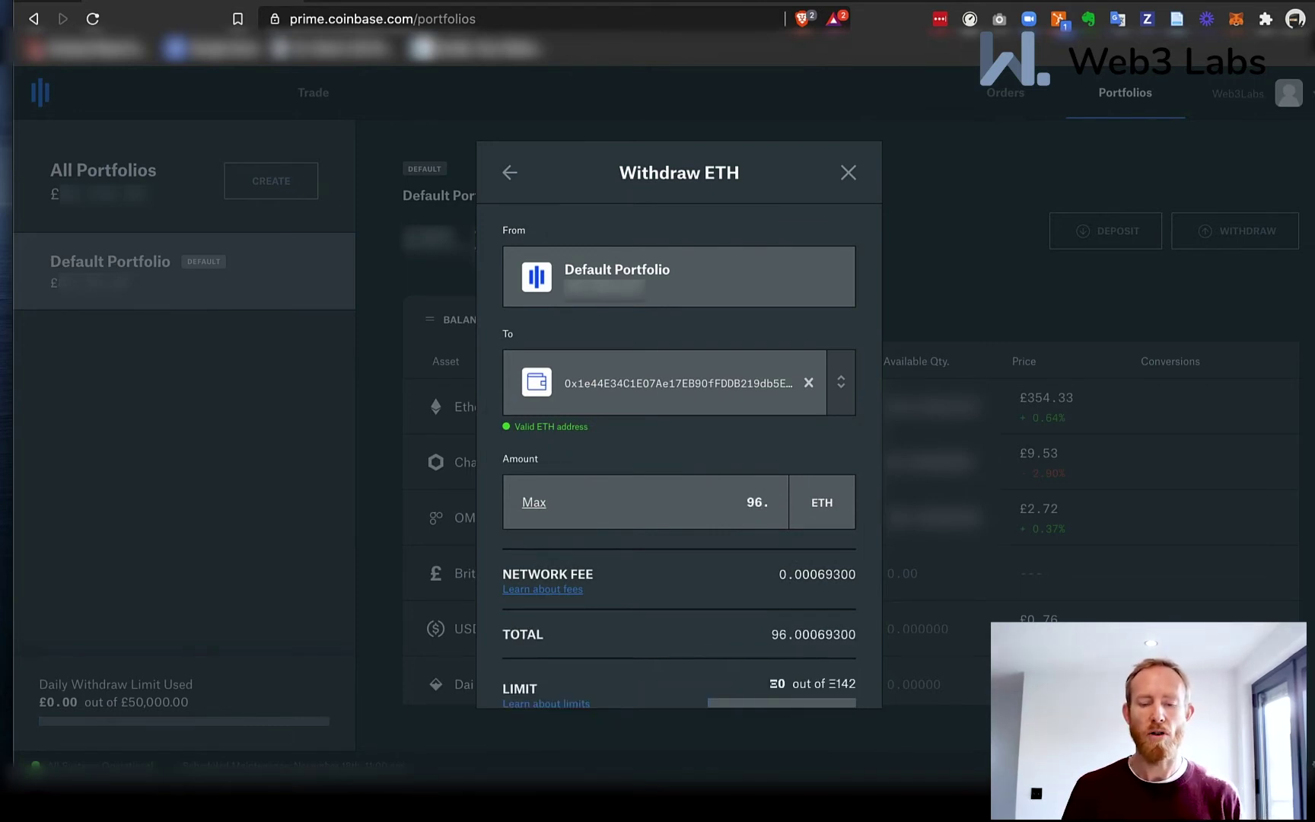
type("03")
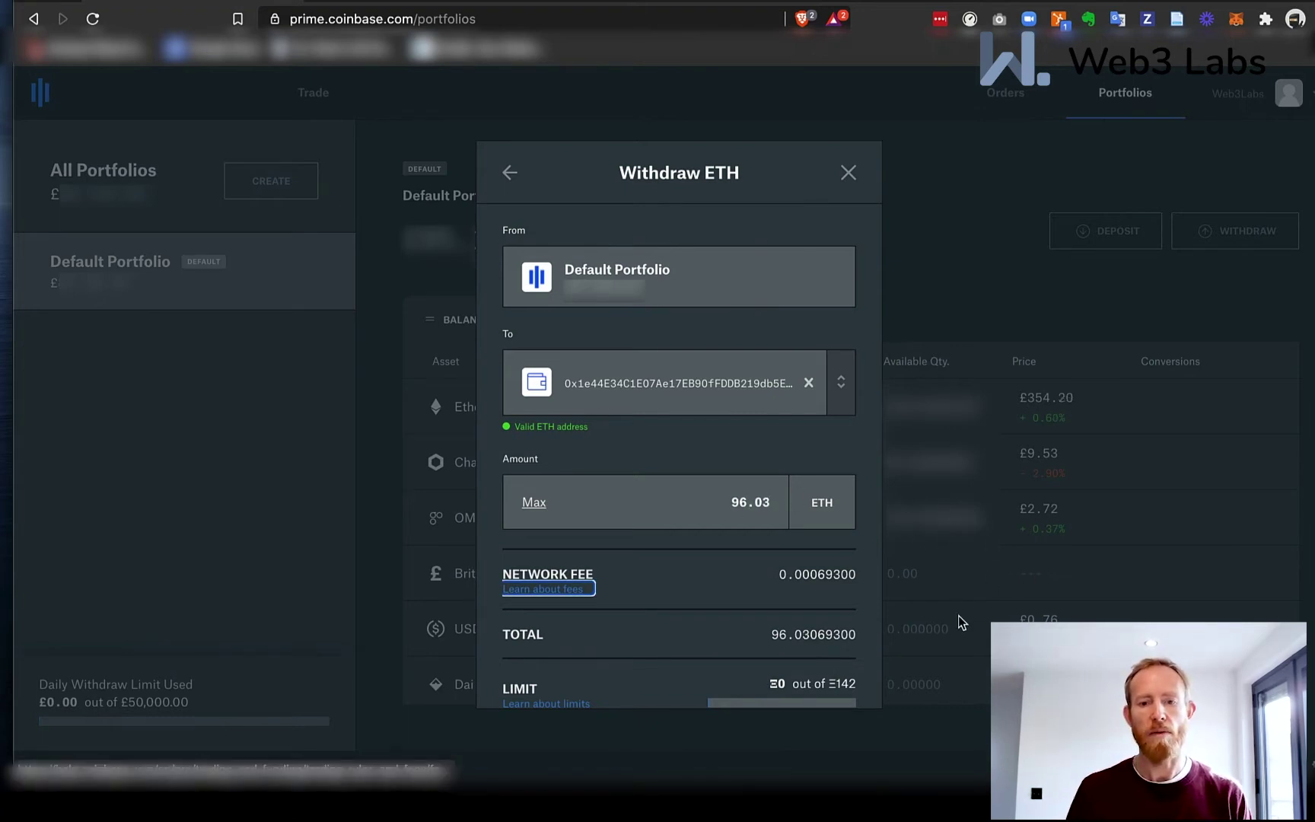
scroll(799, 647, "down", 3)
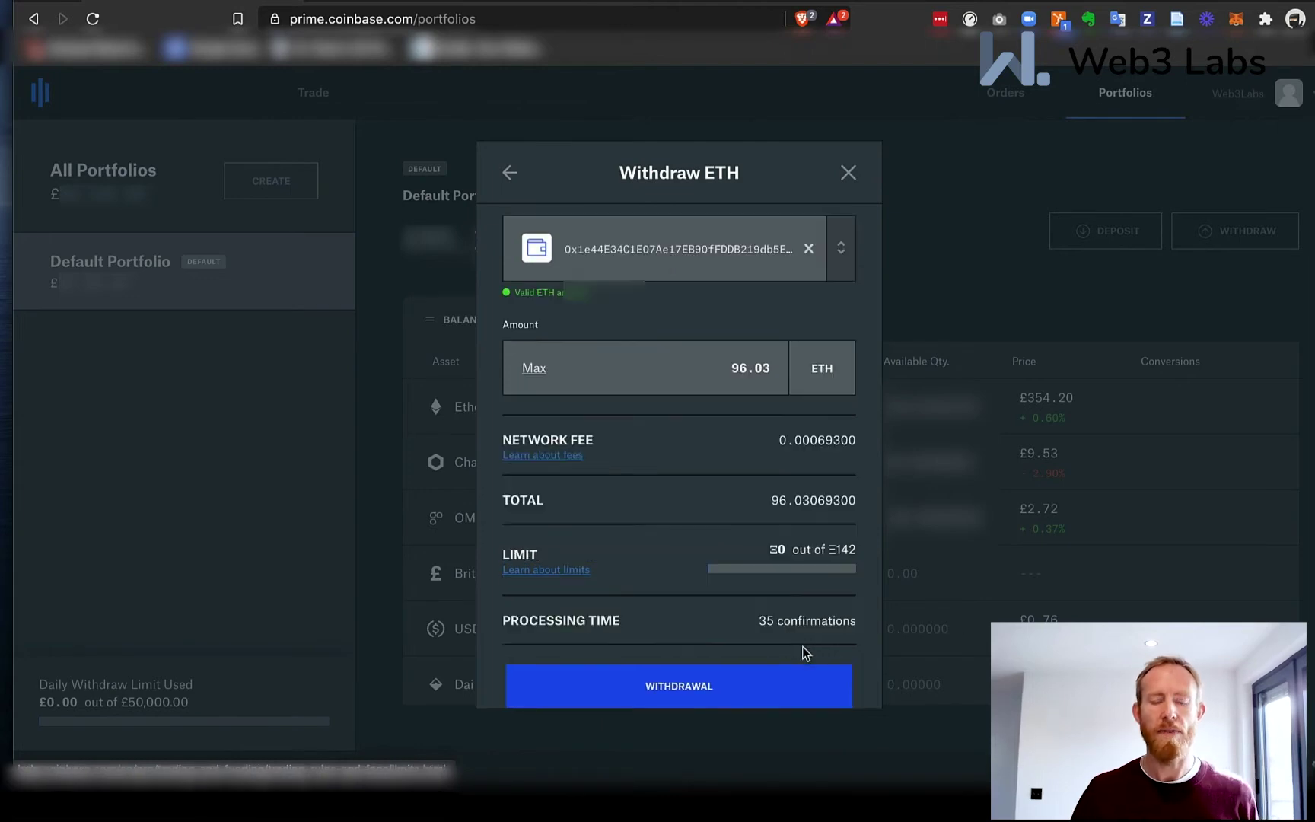
left_click(722, 694)
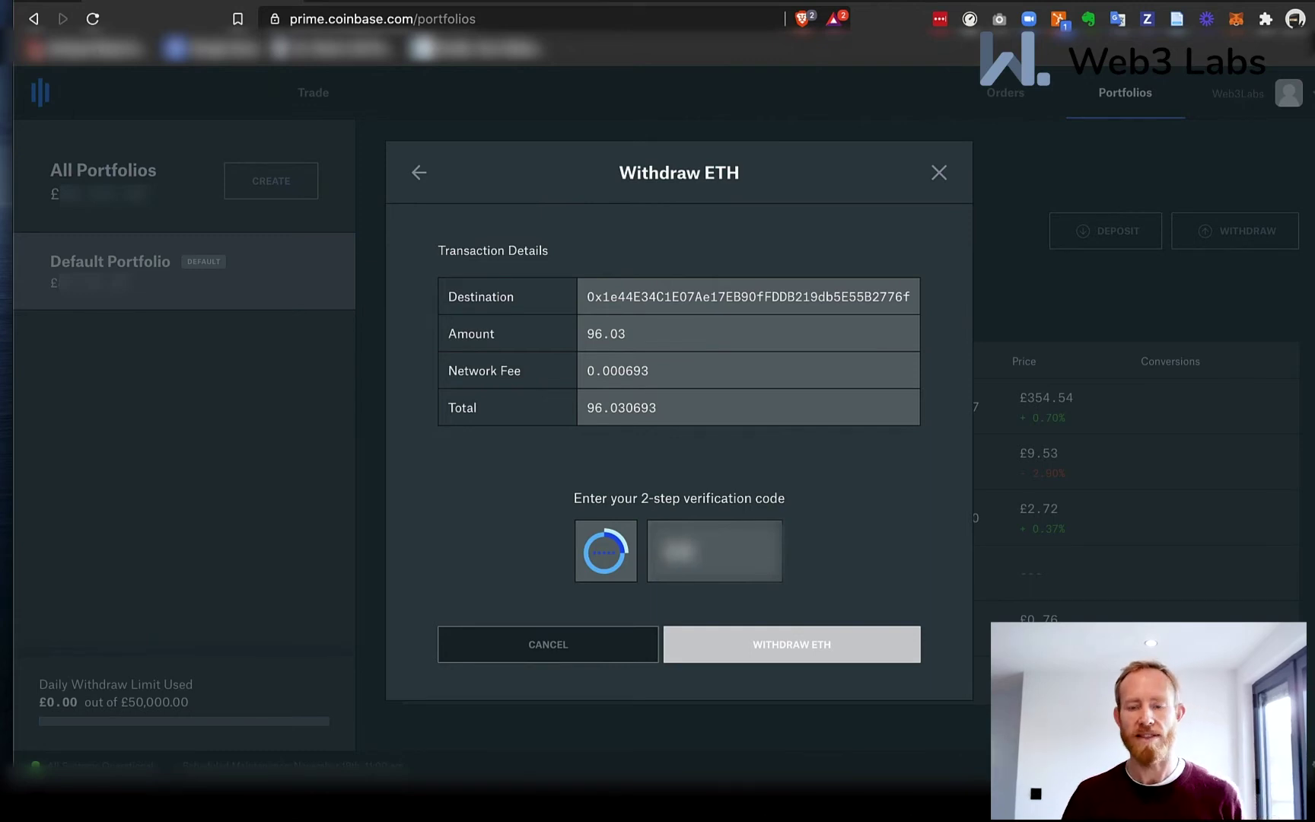
Step: Enter the 2-step verification code, submit the ETH withdrawal and dismiss its confirmation
type("***")
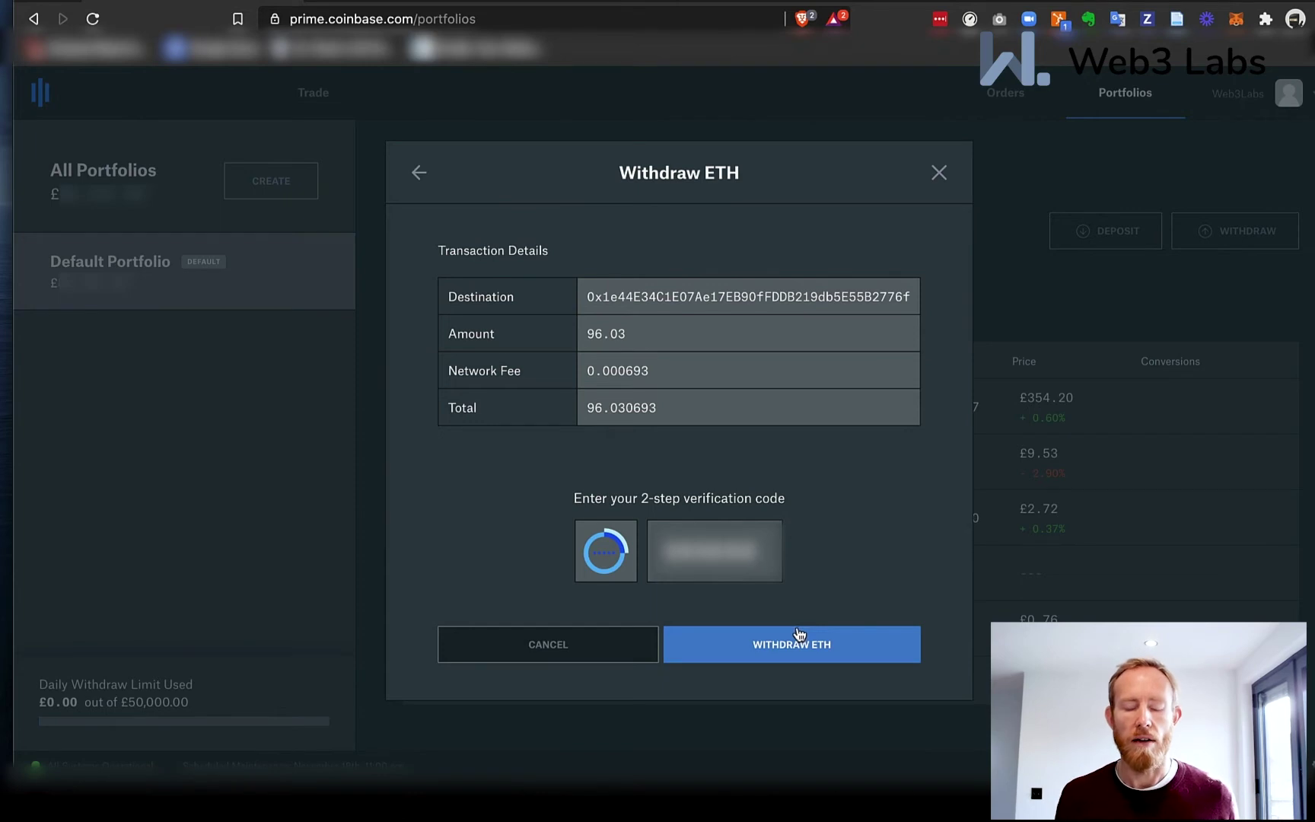
left_click(803, 653)
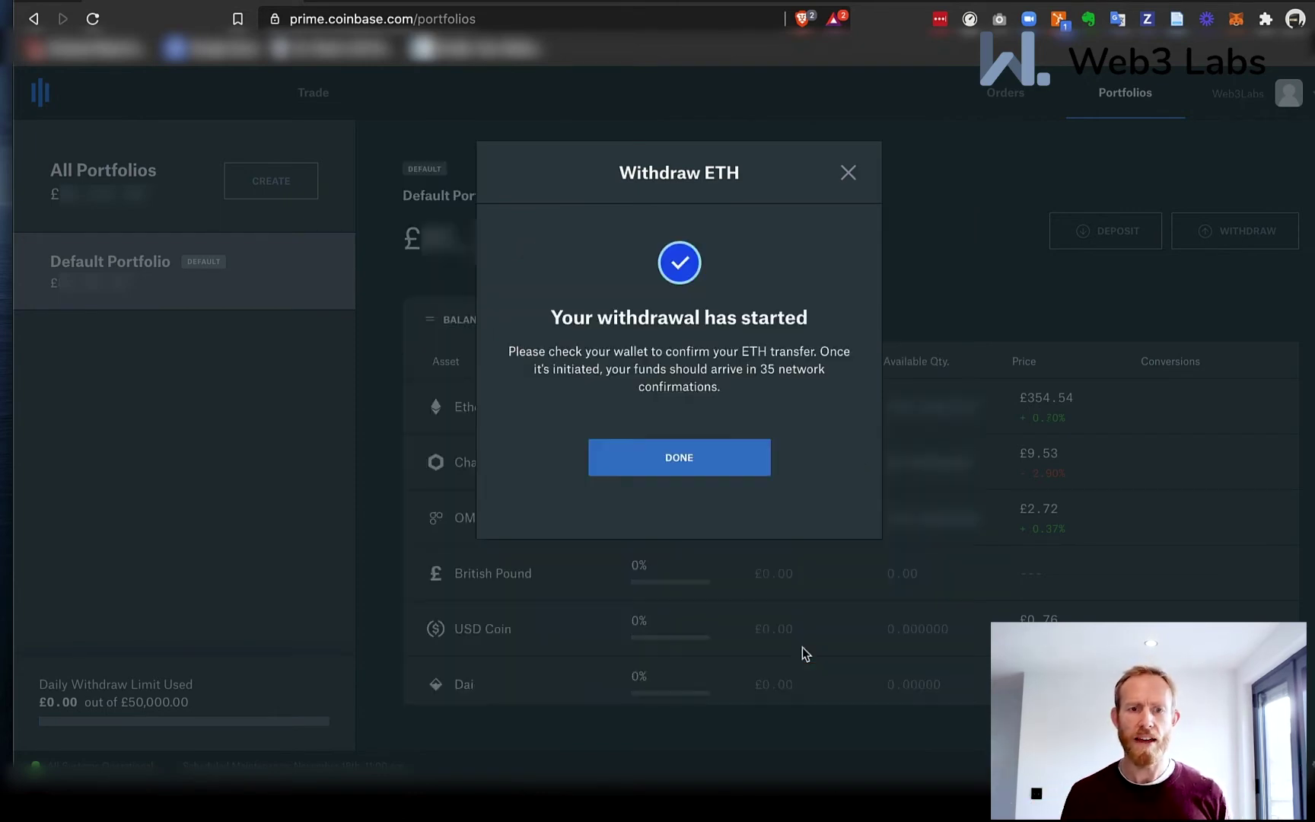
left_click(693, 461)
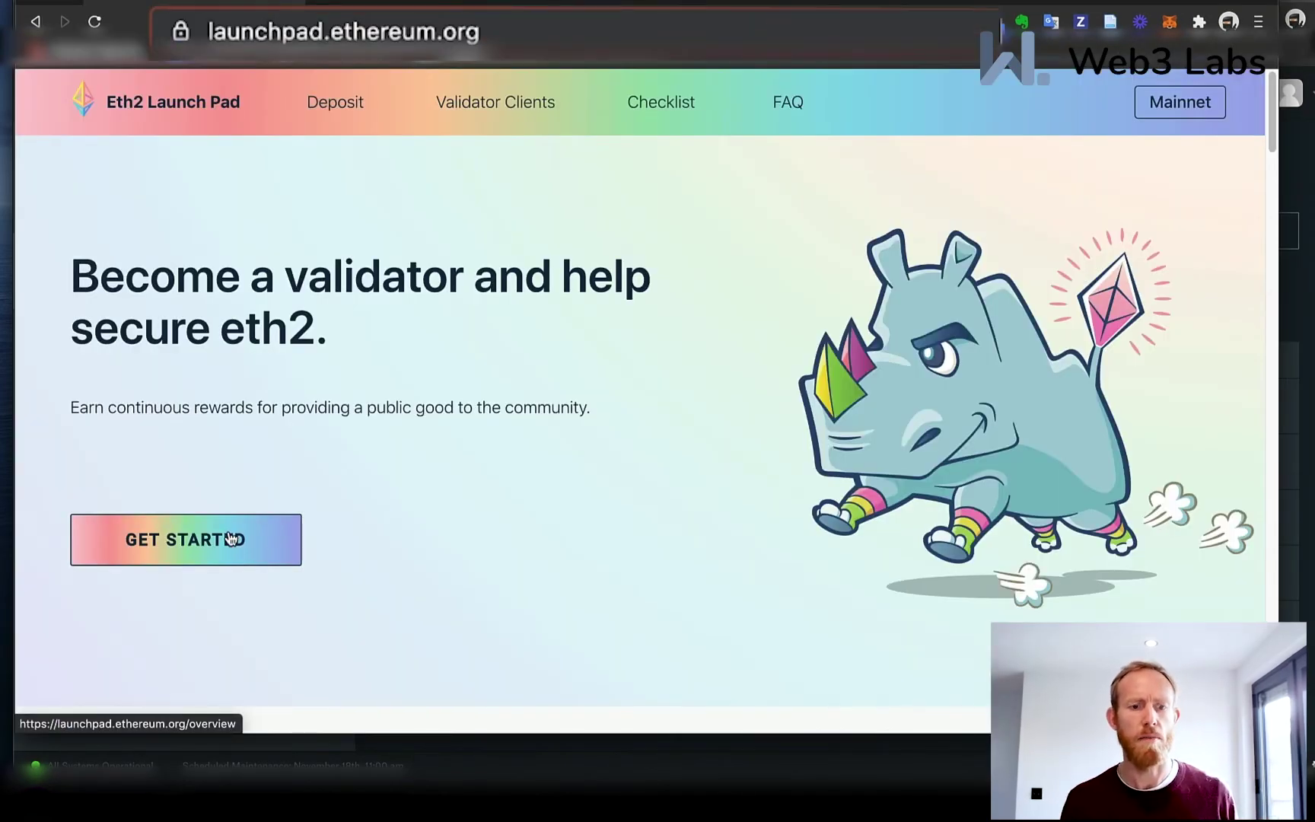
Step: Start the deposit process on the Eth2 Launch Pad and accept the overview's final confirmation section
left_click(231, 538)
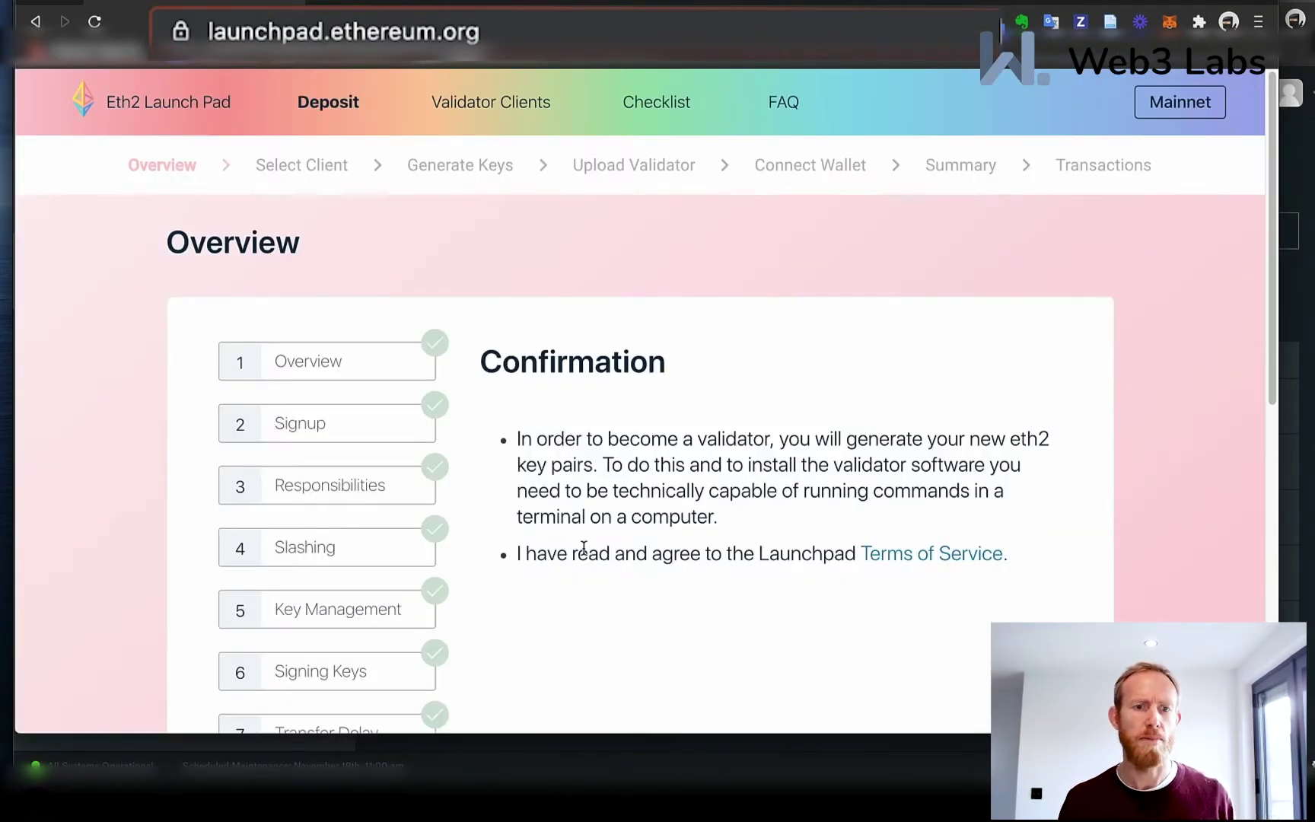
scroll(749, 571, "down", 2)
scroll(750, 571, "down", 3)
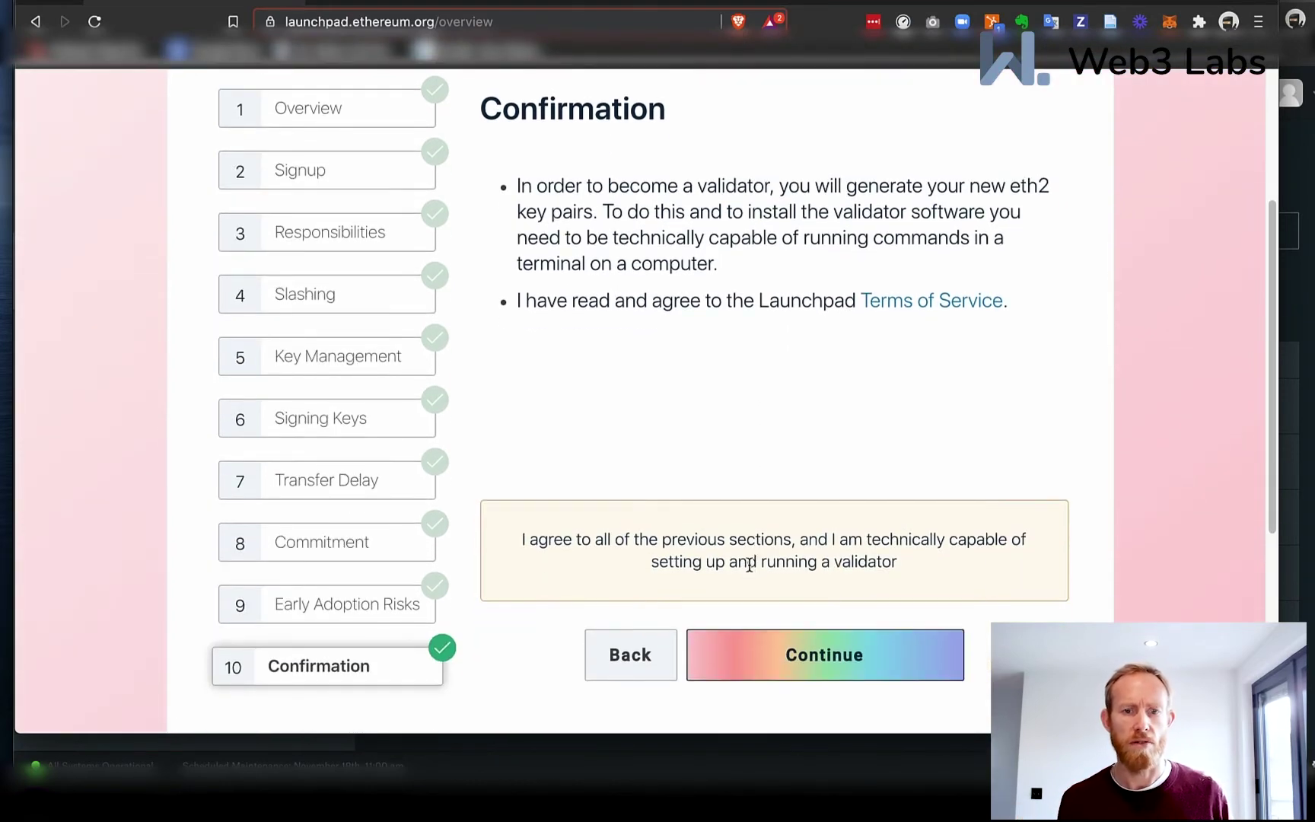
left_click(831, 656)
Step: Continue with Geth as the Eth1 client and Lighthouse as the Eth2 client
scroll(774, 626, "down", 5)
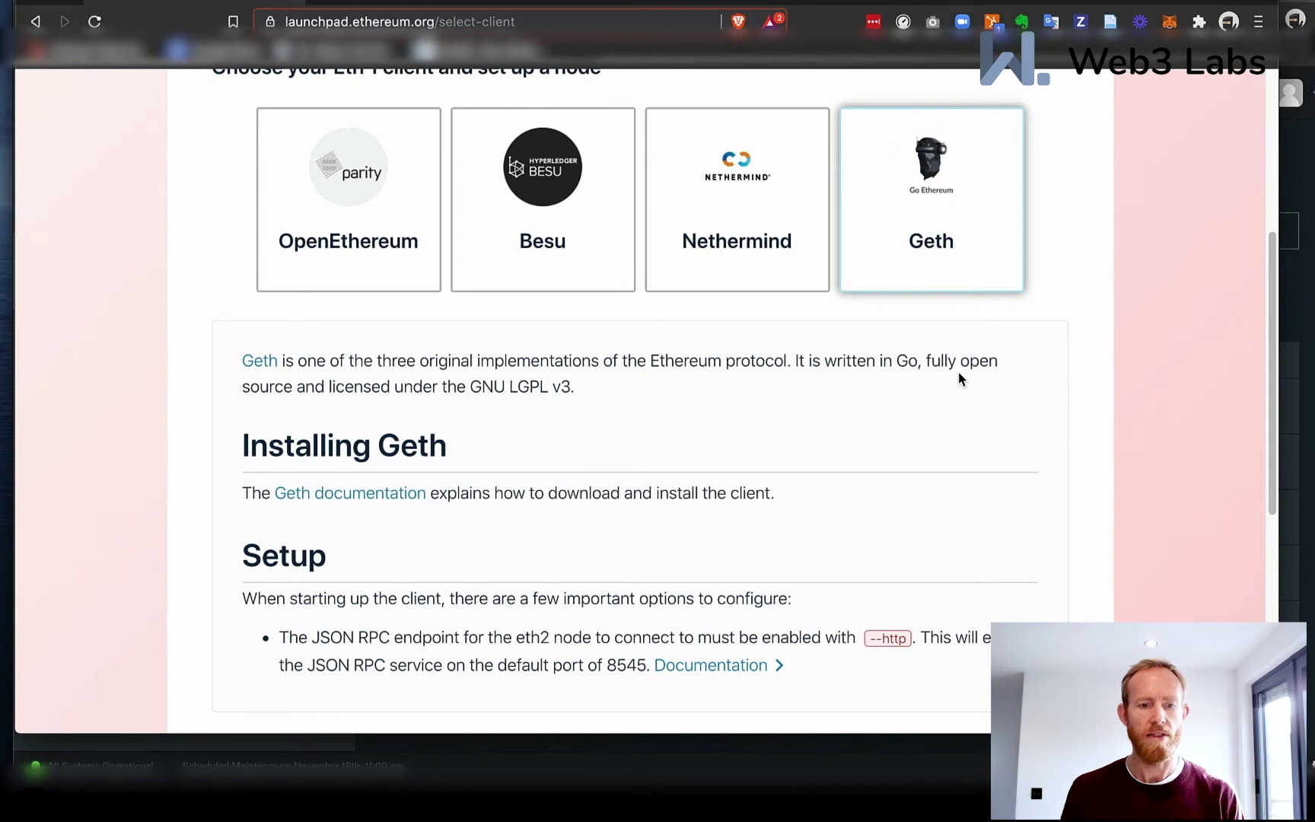
scroll(959, 370, "down", 2)
left_click(690, 662)
scroll(691, 664, "down", 3)
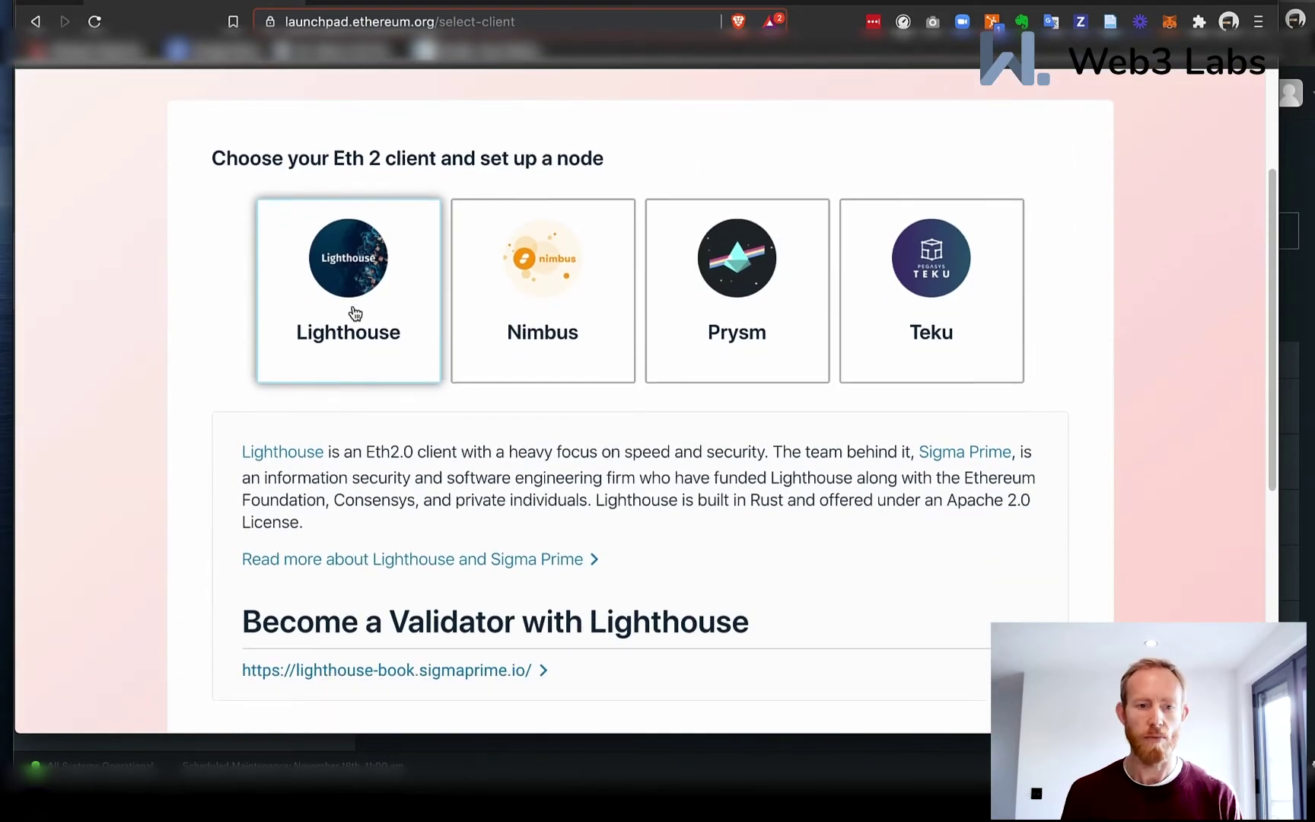
scroll(416, 487, "down", 1)
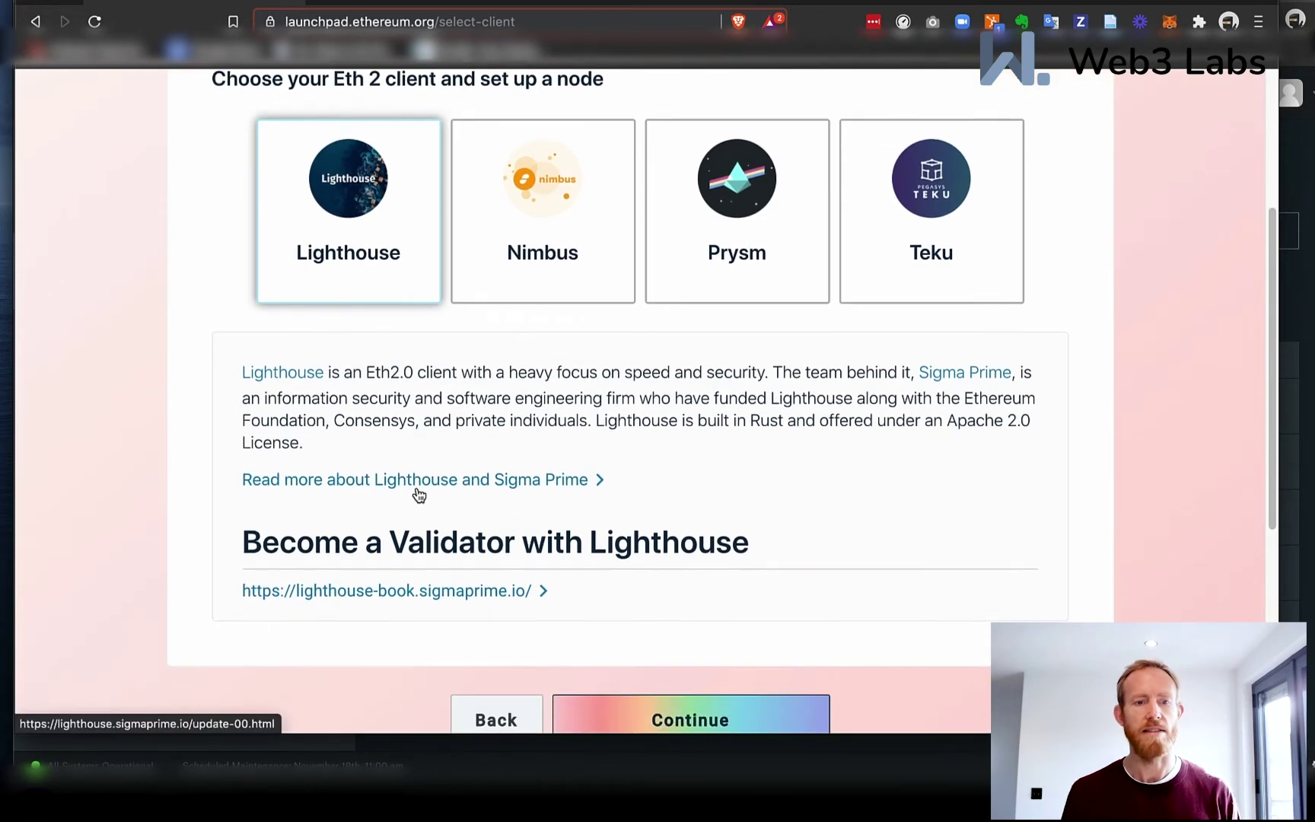
scroll(416, 491, "down", 1)
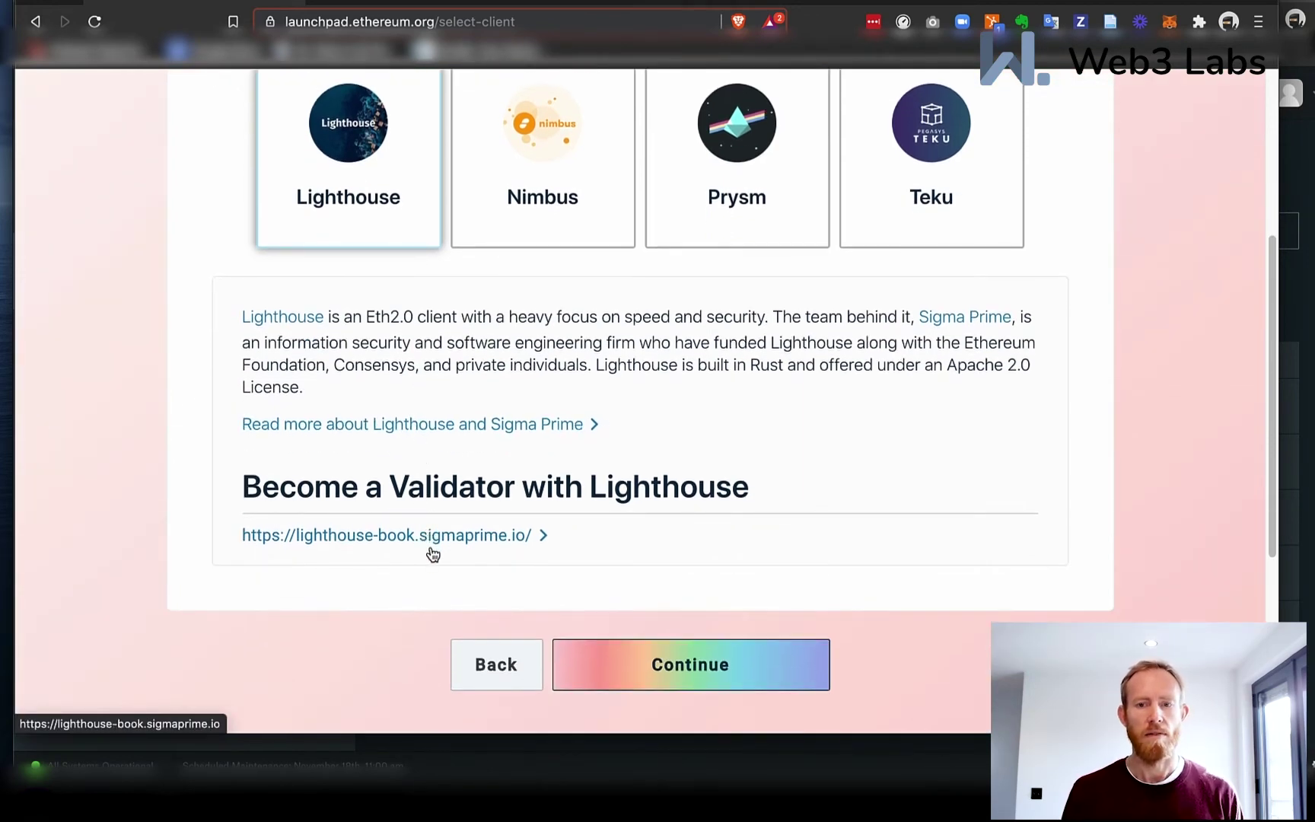
left_click(663, 675)
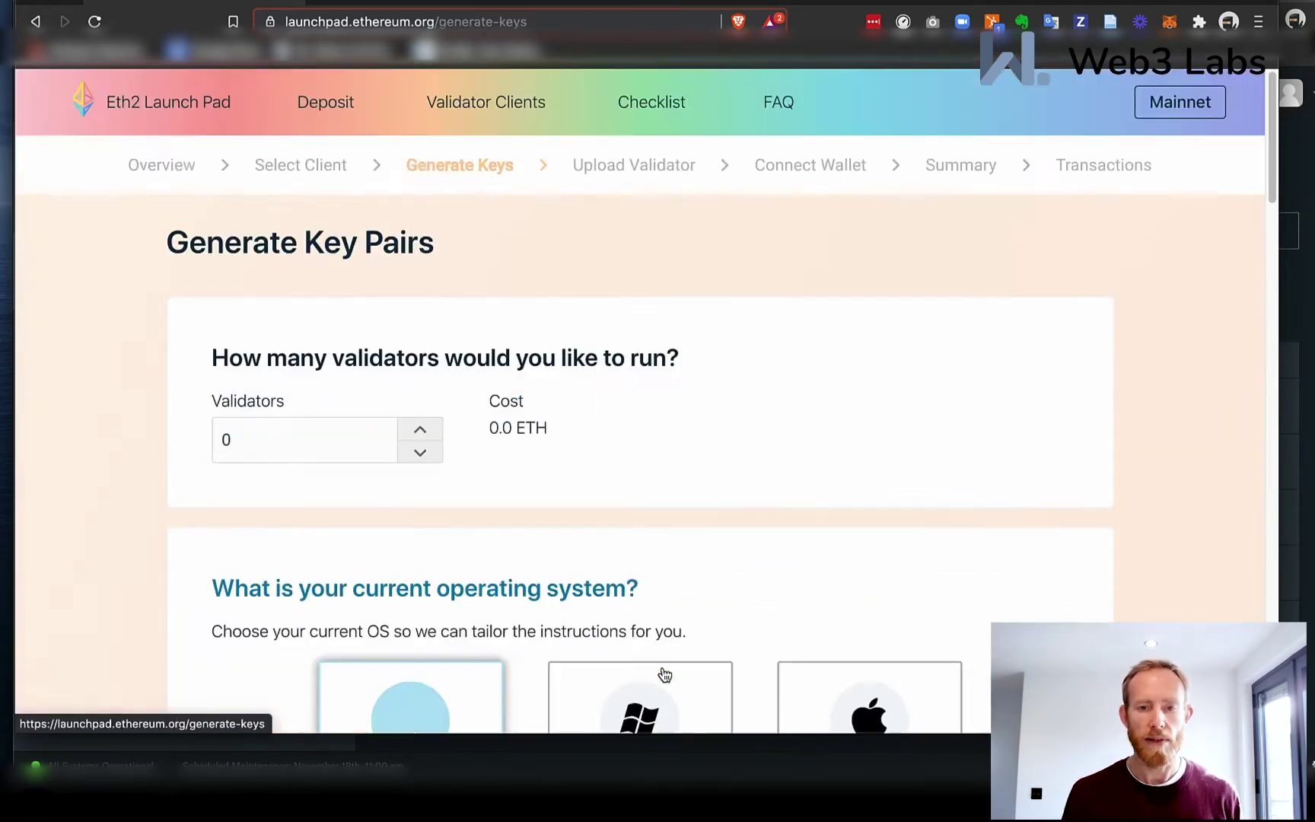
Step: Set the number of validators to 3 and choose Mac as the current operating system
double_click(426, 431)
left_click(426, 431)
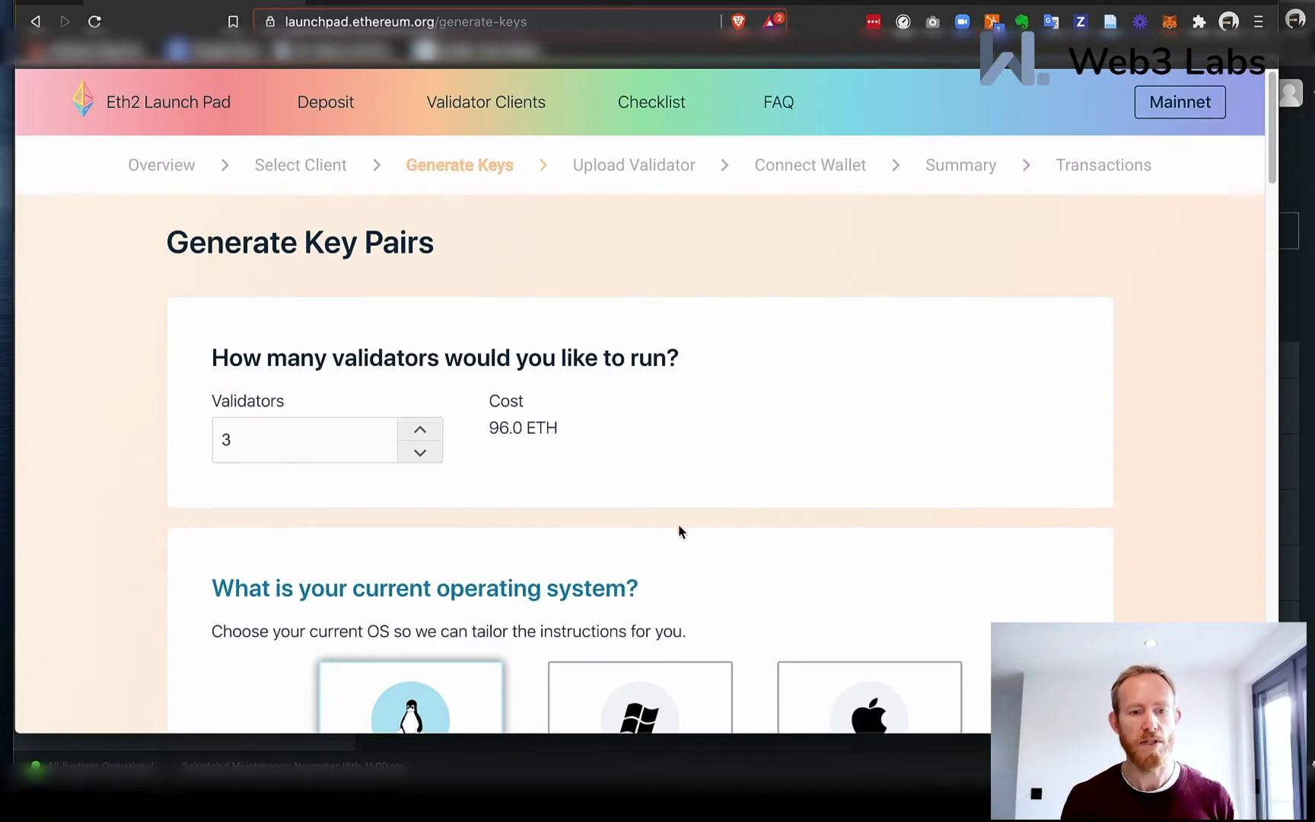
scroll(784, 563, "down", 2)
scroll(997, 543, "down", 3)
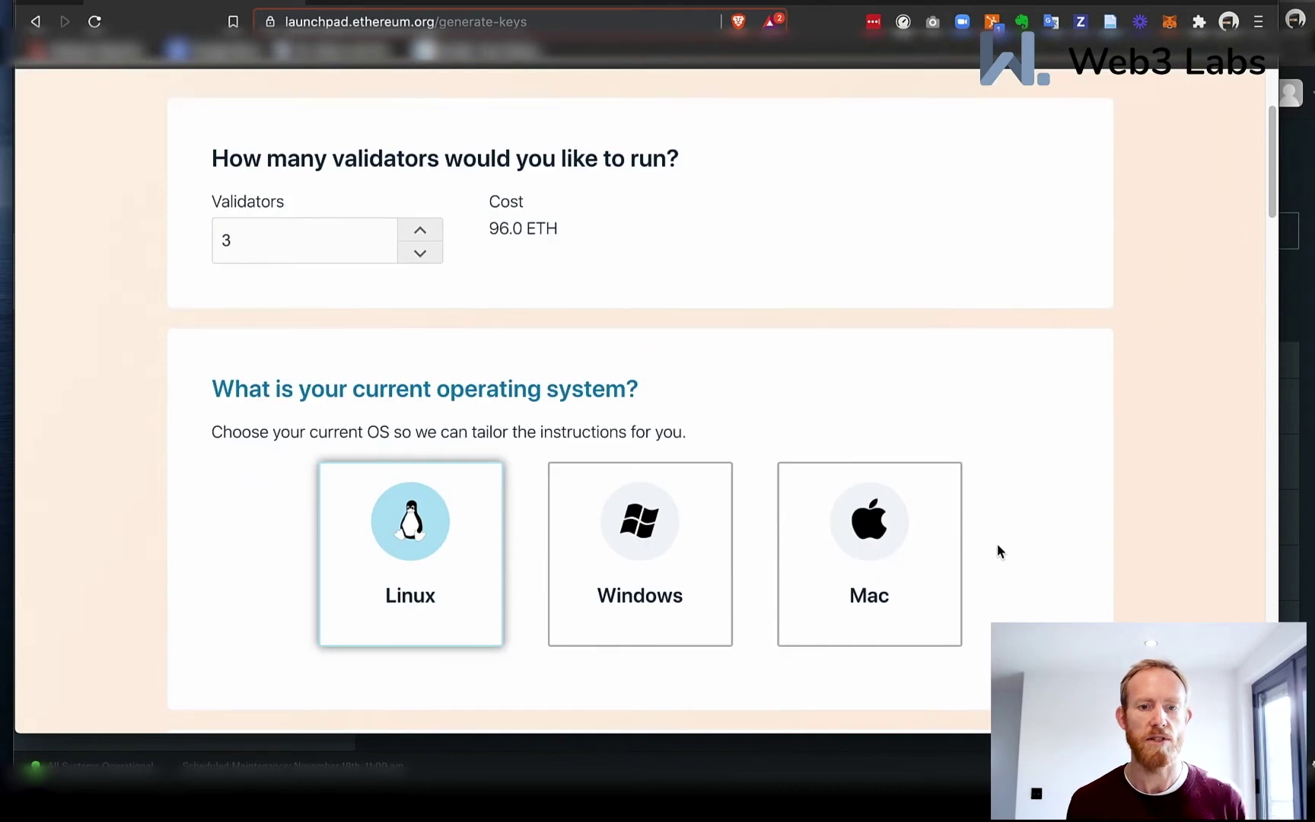
scroll(997, 543, "down", 1)
left_click(866, 502)
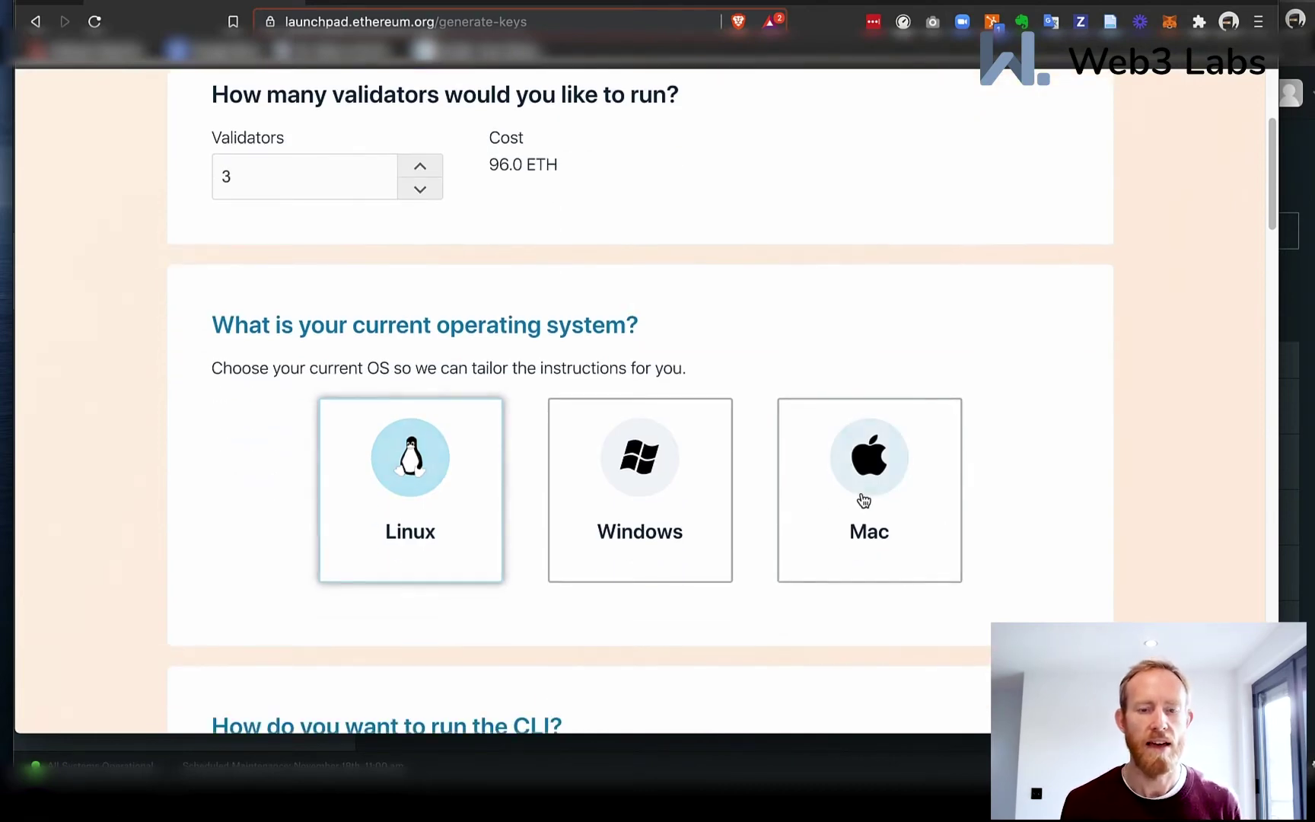
Step: Keep the option to download the CLI app and open its GitHub releases page
scroll(1012, 558, "down", 6)
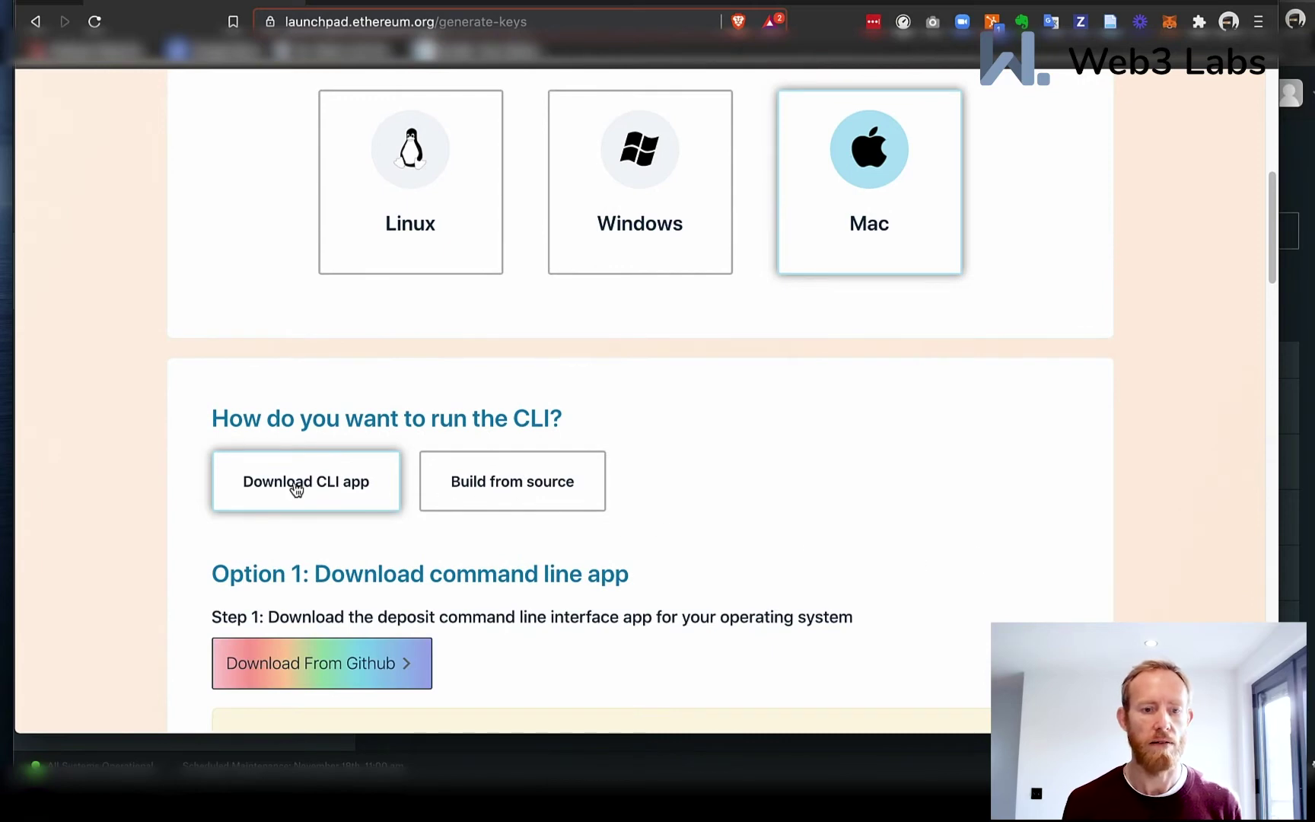
scroll(338, 672, "down", 4)
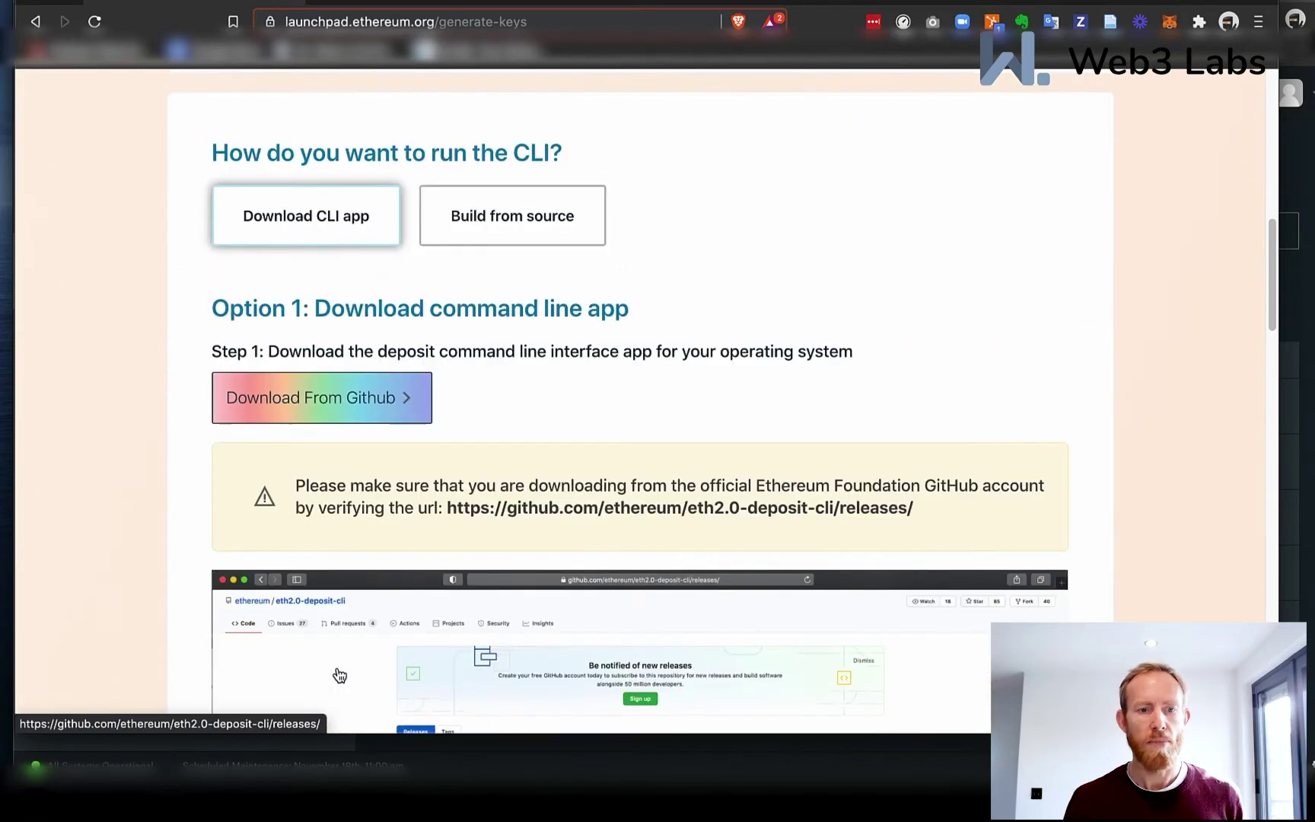
left_click(289, 405)
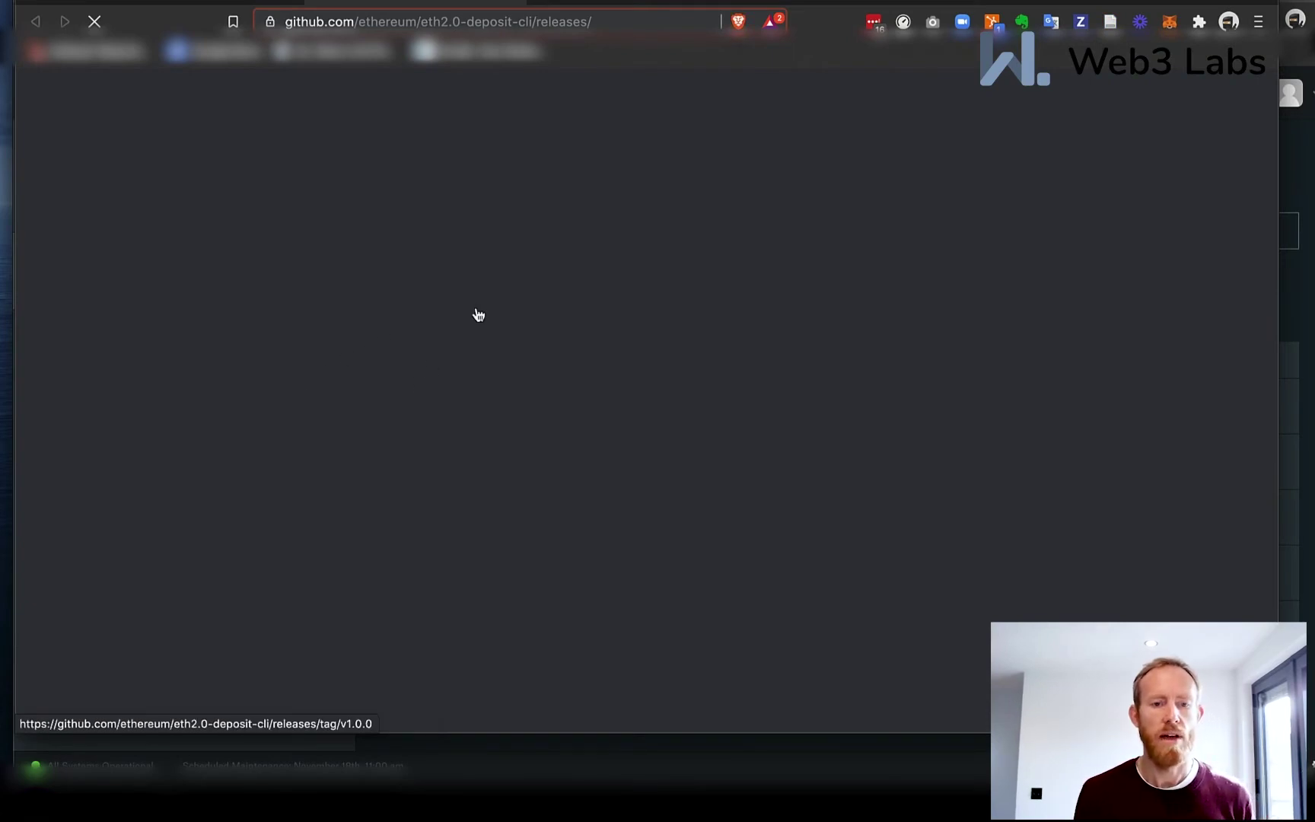
Step: Download eth2deposit-cli-9310de0-darwin-amd64.sha256 into the eth2 folder of the home directory
scroll(533, 394, "down", 10)
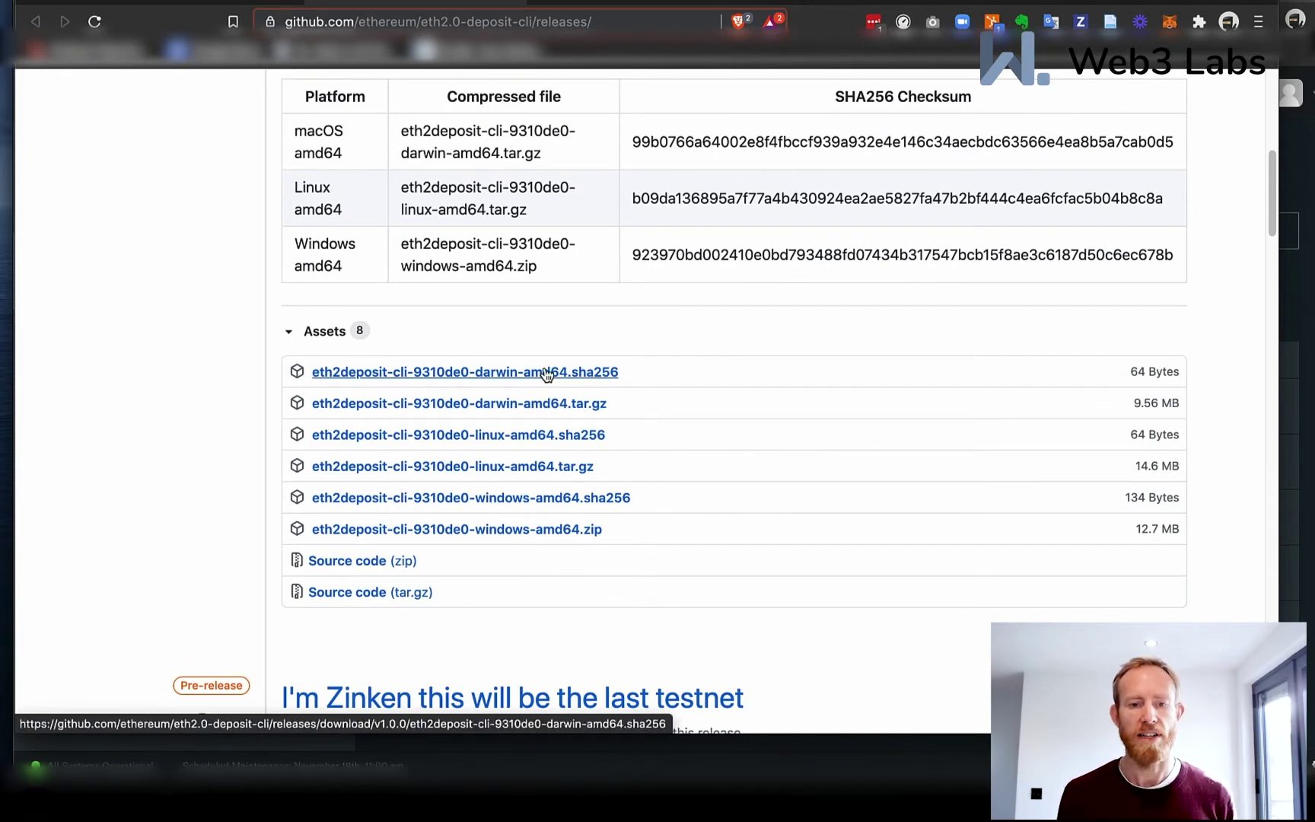
left_click(546, 373)
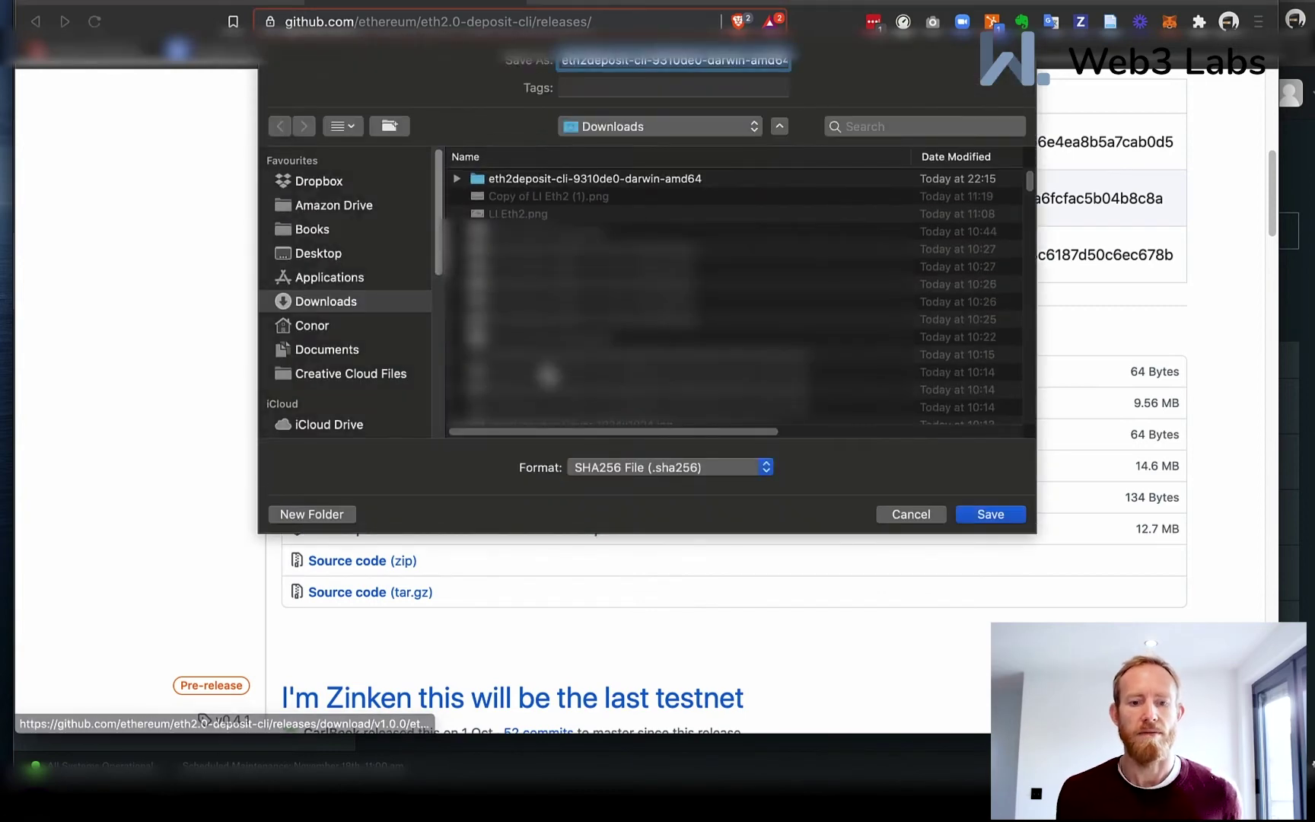
left_click(335, 326)
left_click(460, 219)
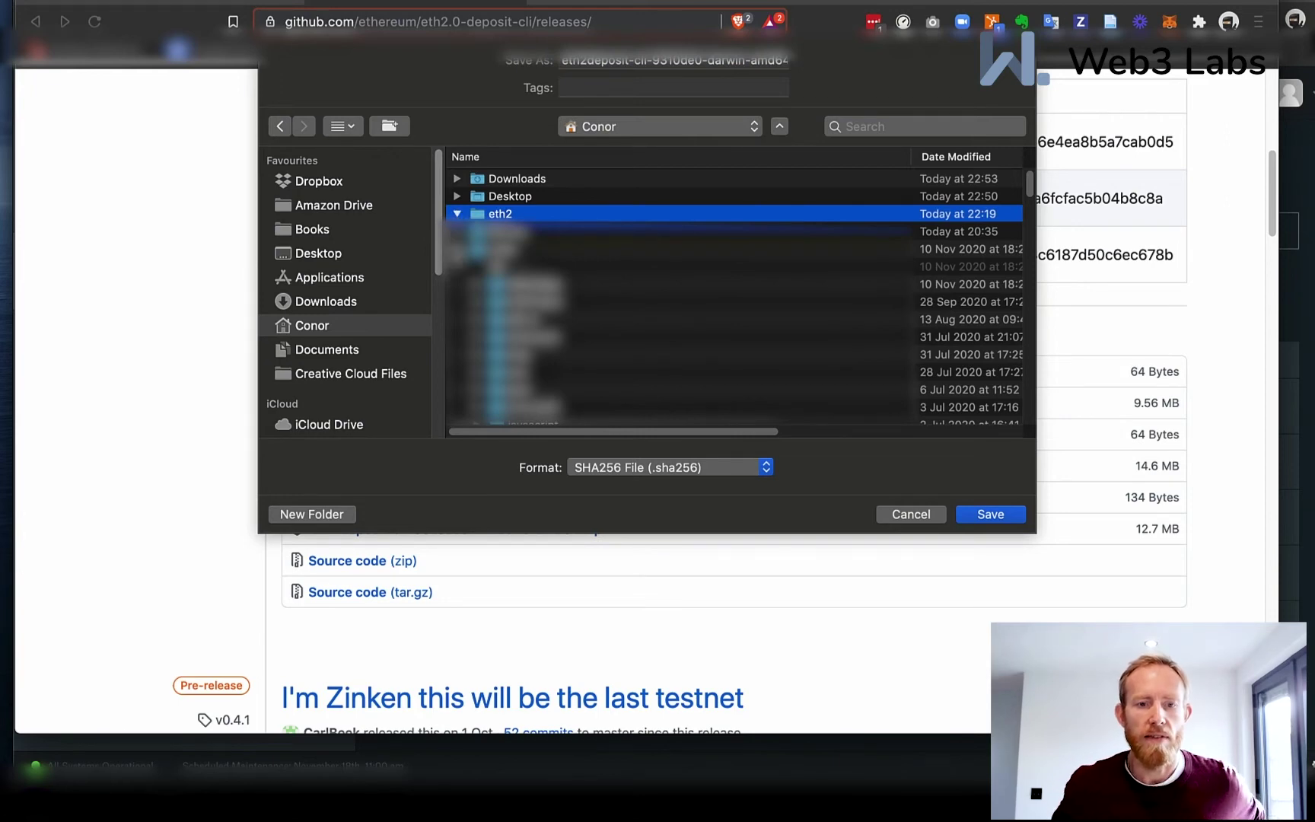
left_click(991, 524)
left_click(977, 514)
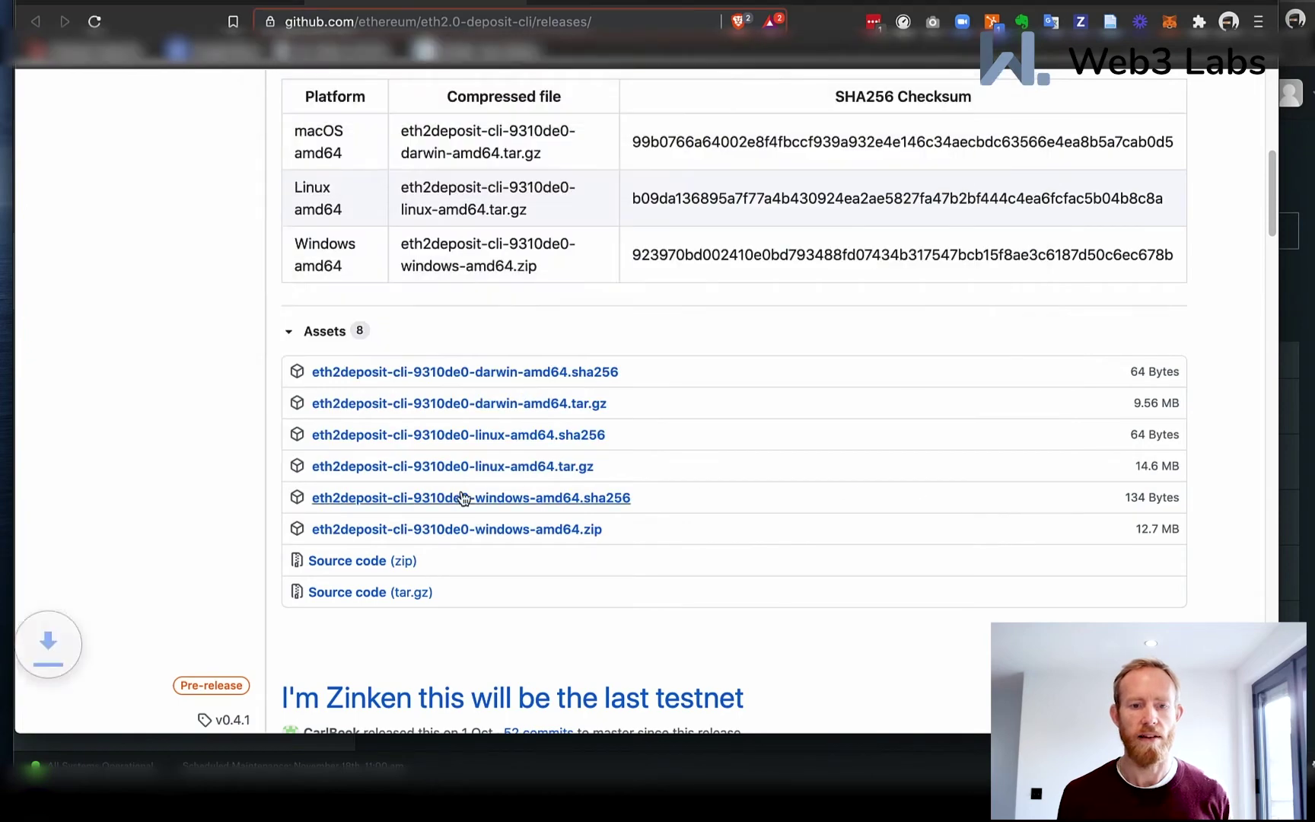
Step: Download eth2deposit-cli-9310de0-darwin-amd64.tar.gz into the eth2 folder and unpack the archive
left_click(477, 405)
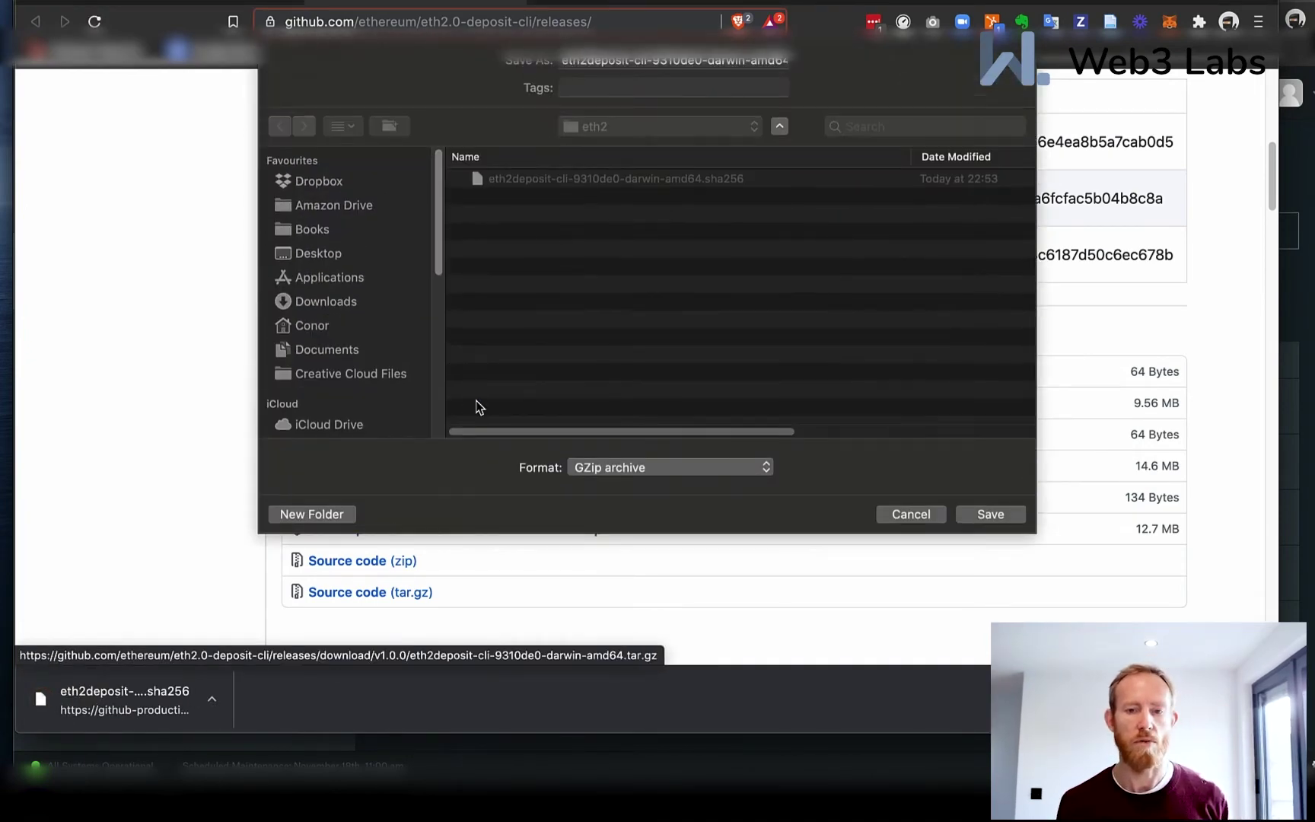
left_click(994, 519)
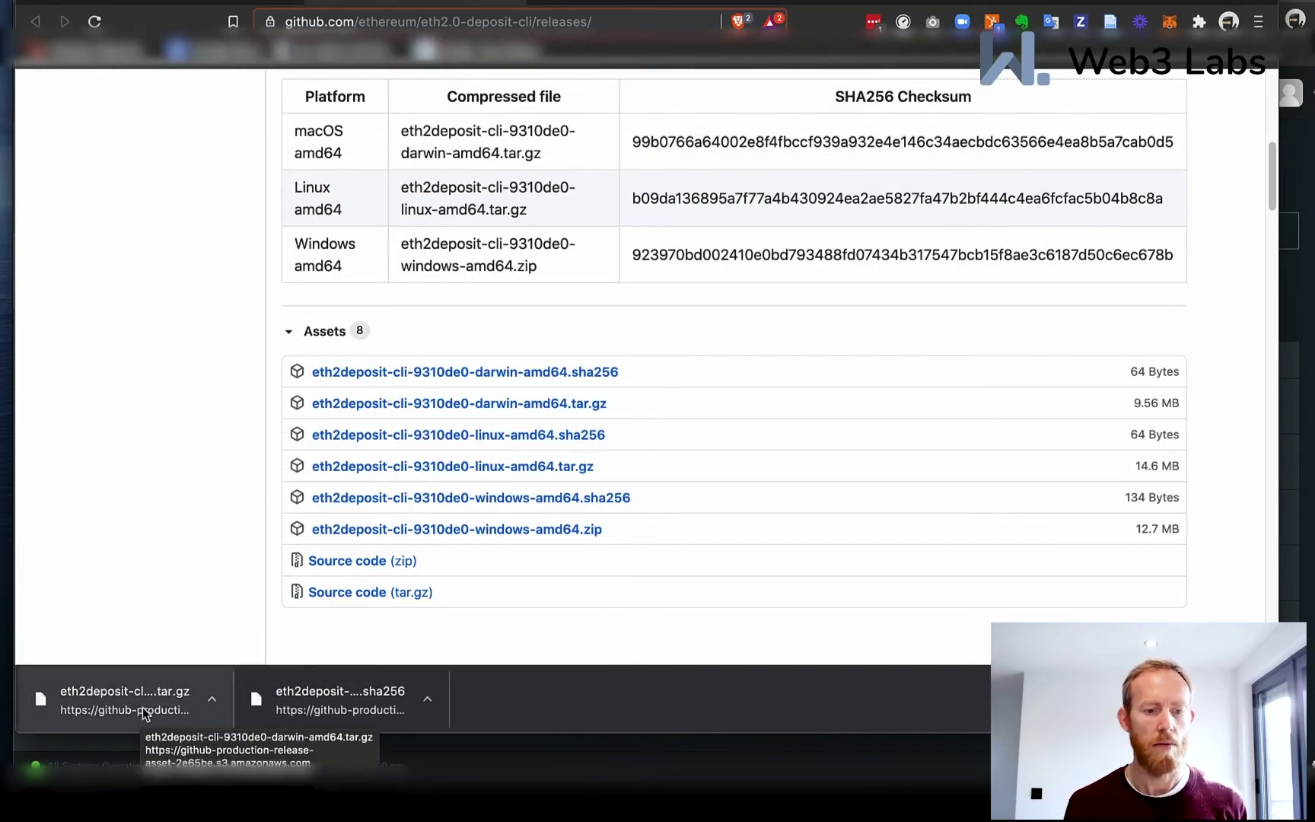
left_click(144, 711)
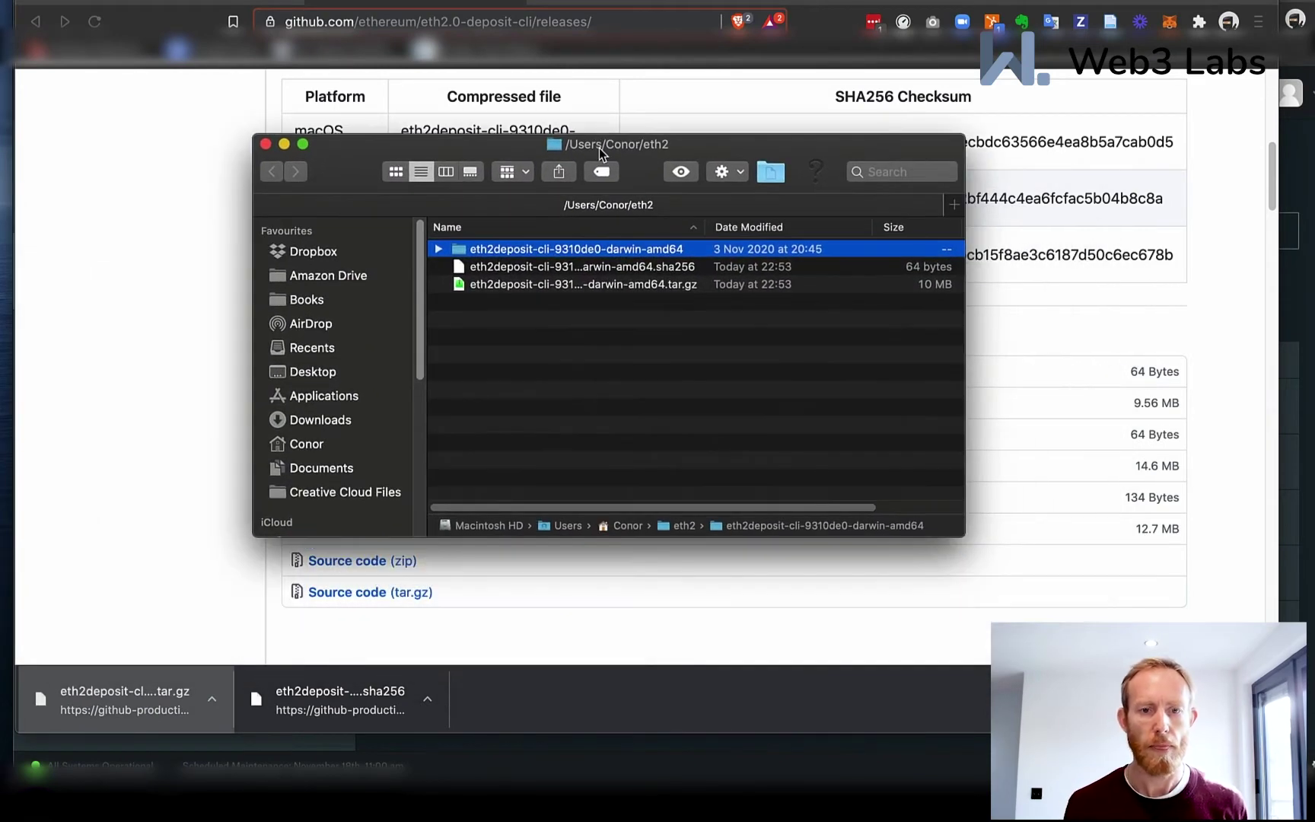
Step: Open the deposit app from the extracted eth2deposit-cli-9310de0-darwin-amd64 folder and allow it to run despite being downloaded from the internet
left_click(438, 249)
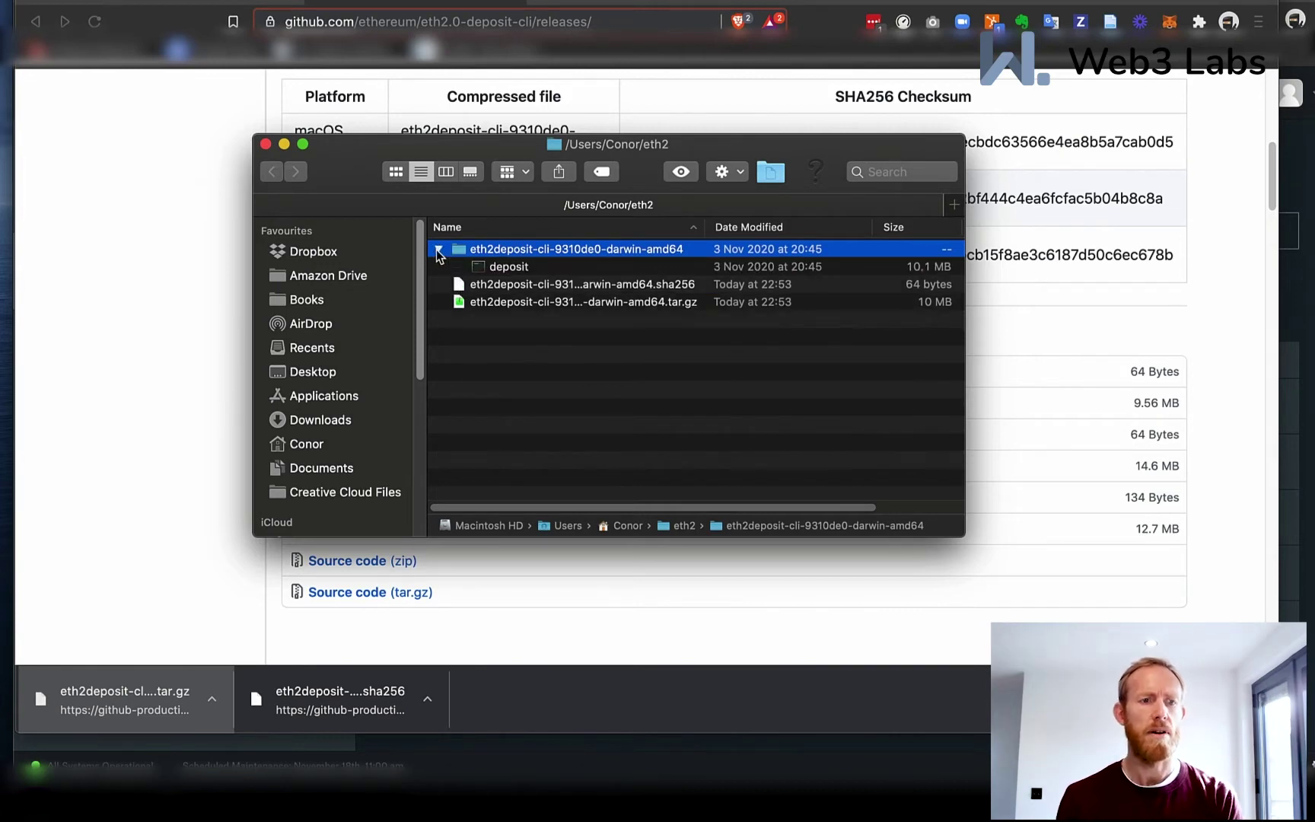
left_click(493, 268)
right_click(492, 268)
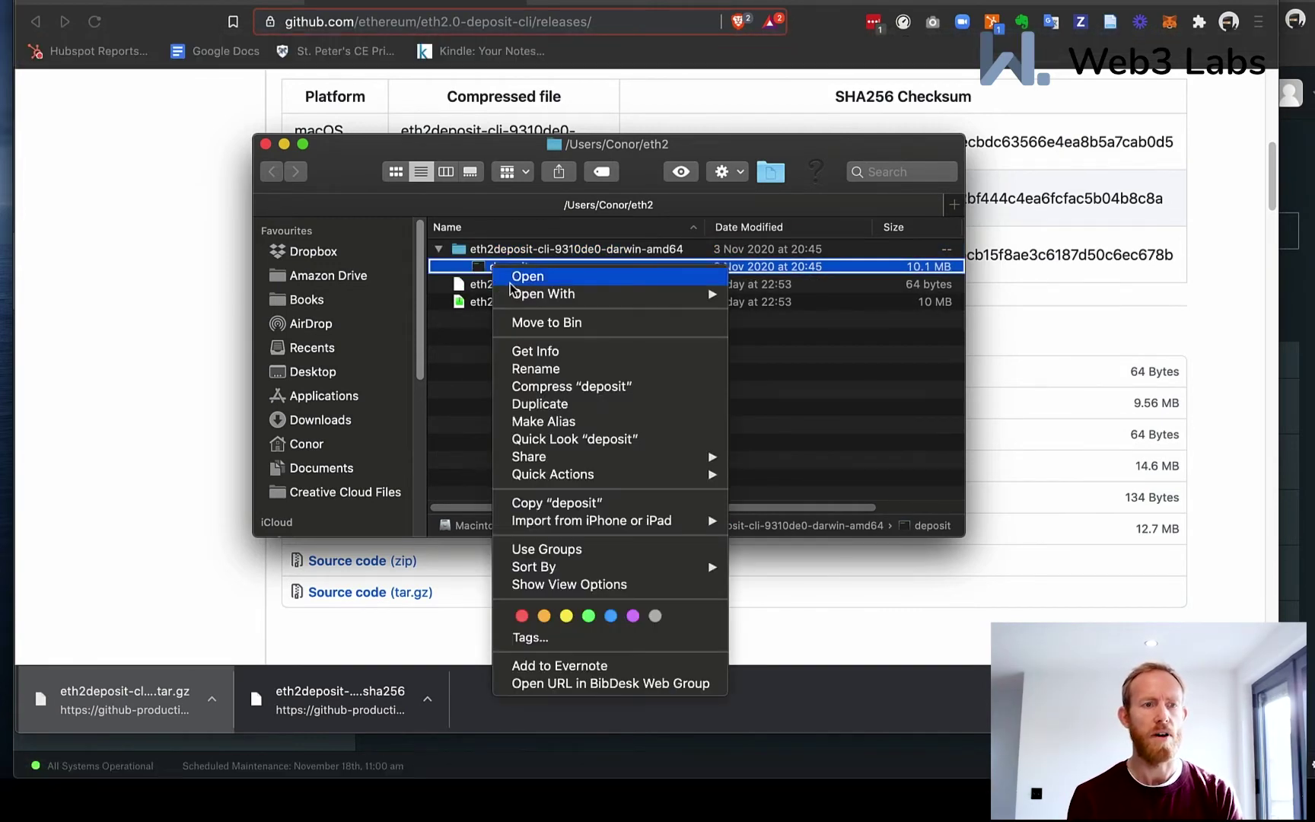
left_click(512, 280)
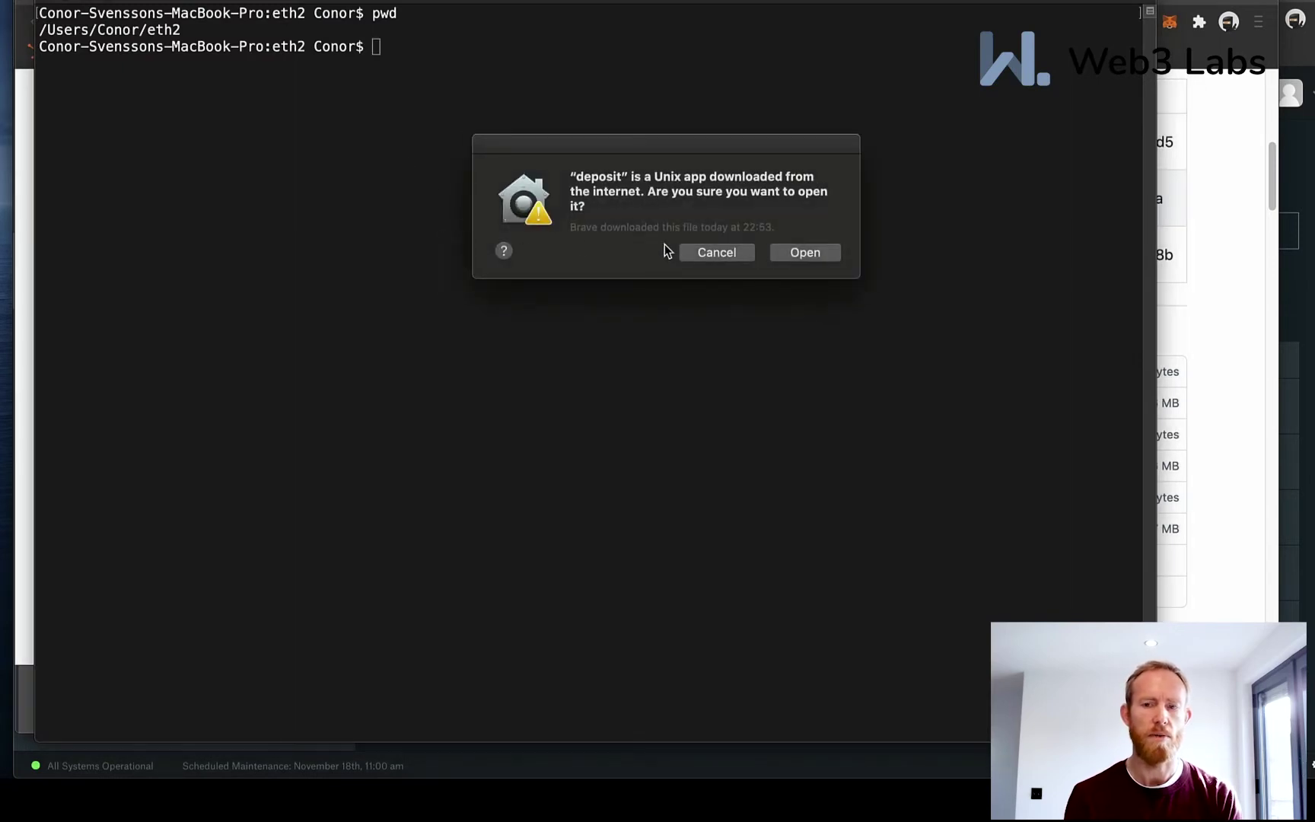
left_click(805, 253)
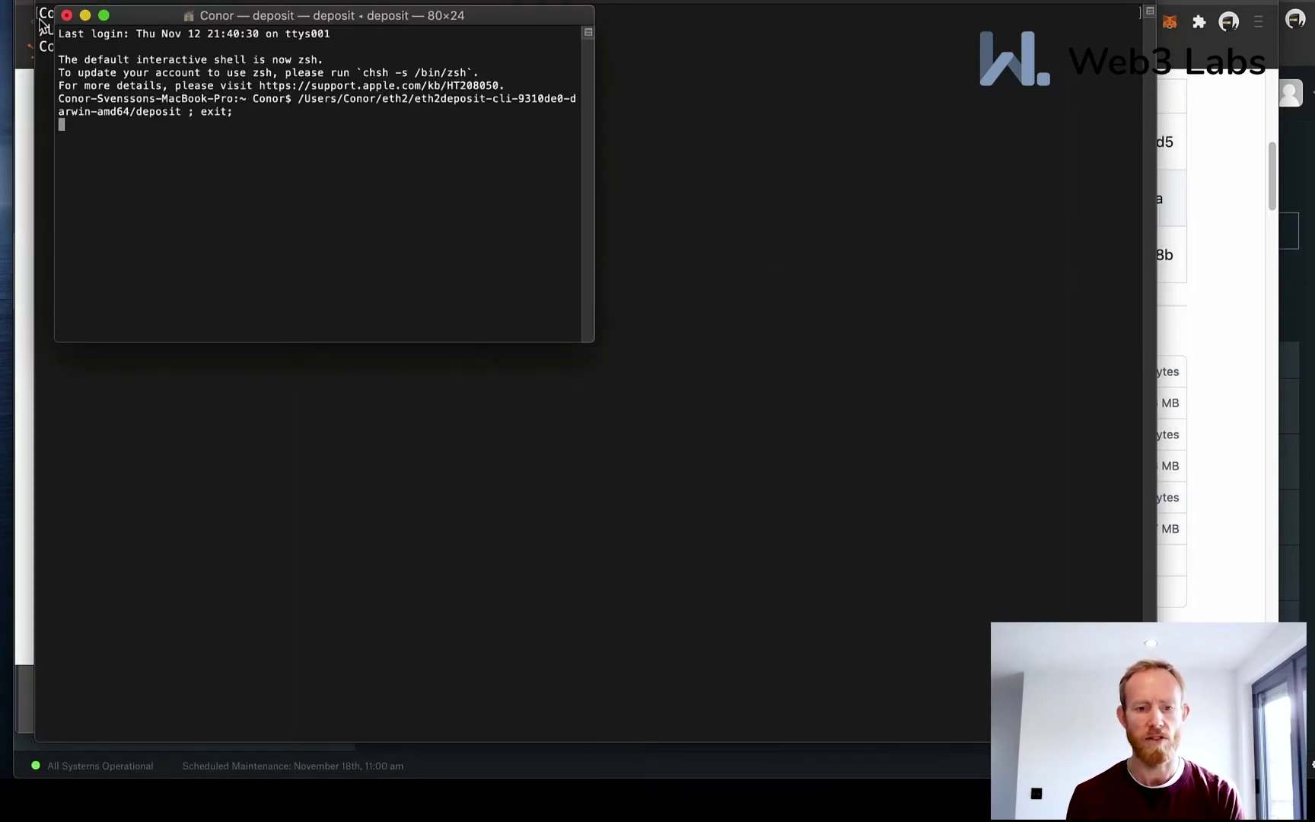
Step: In the terminal, compute the SHA-256 checksum of eth2deposit-cli-9310de0-darwin-amd64.tar.gz with shasum -a 256
type("shasum -")
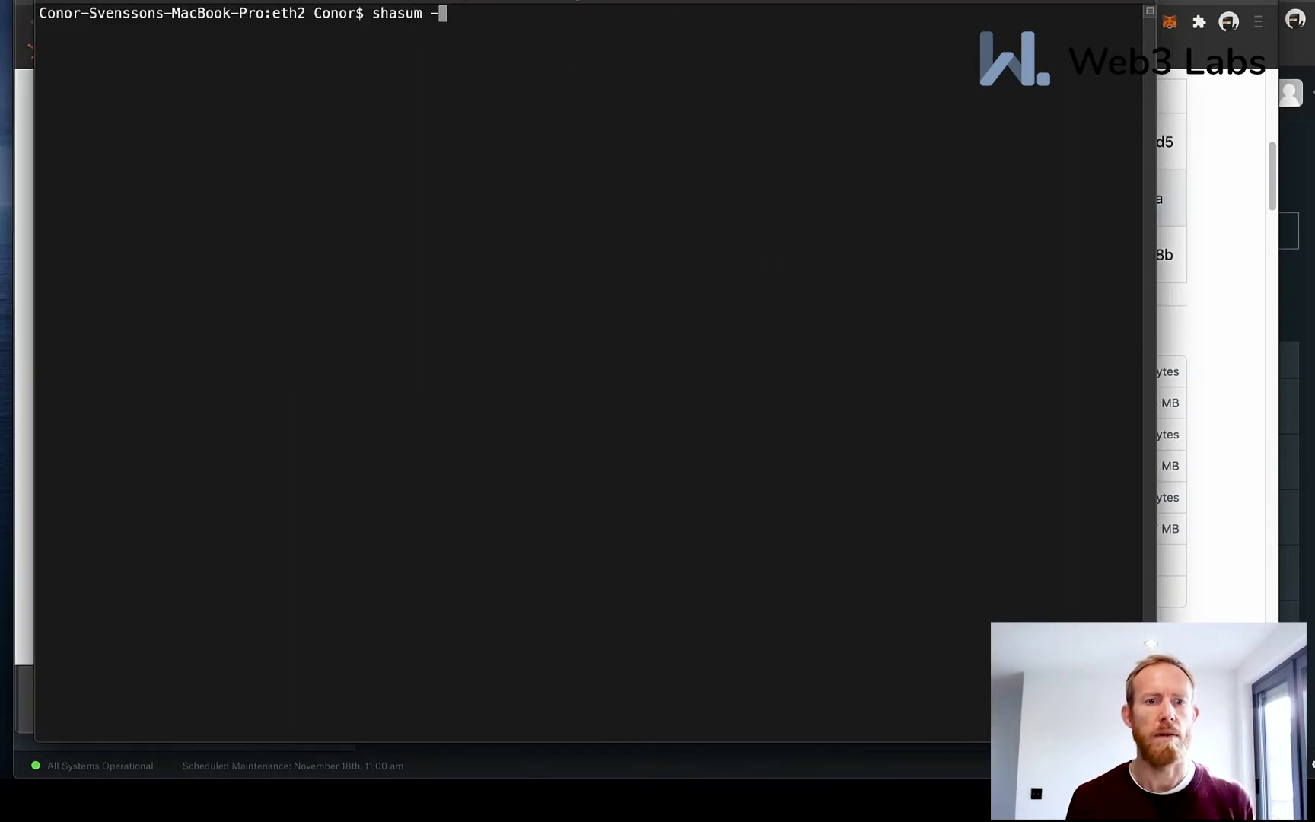
type("a 256")
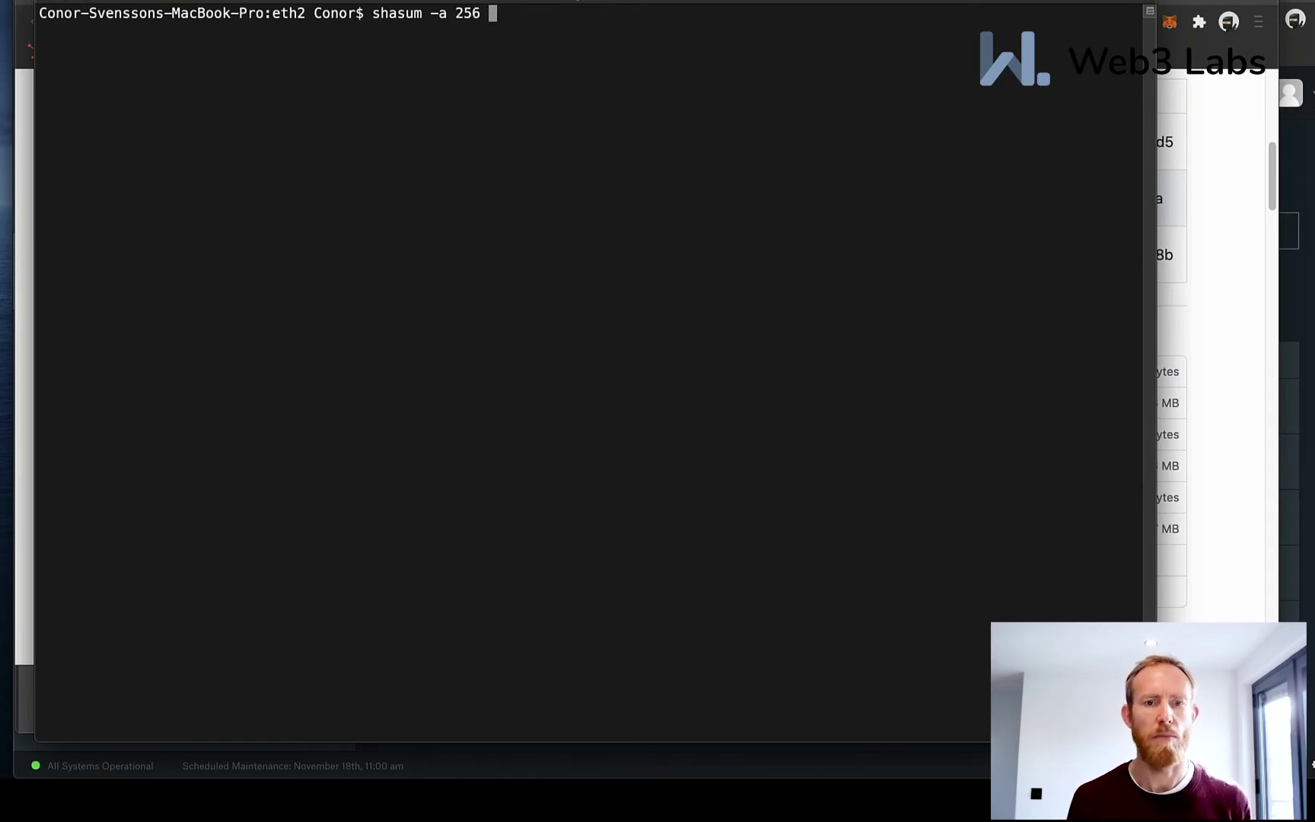
type(" e")
key("Tab")
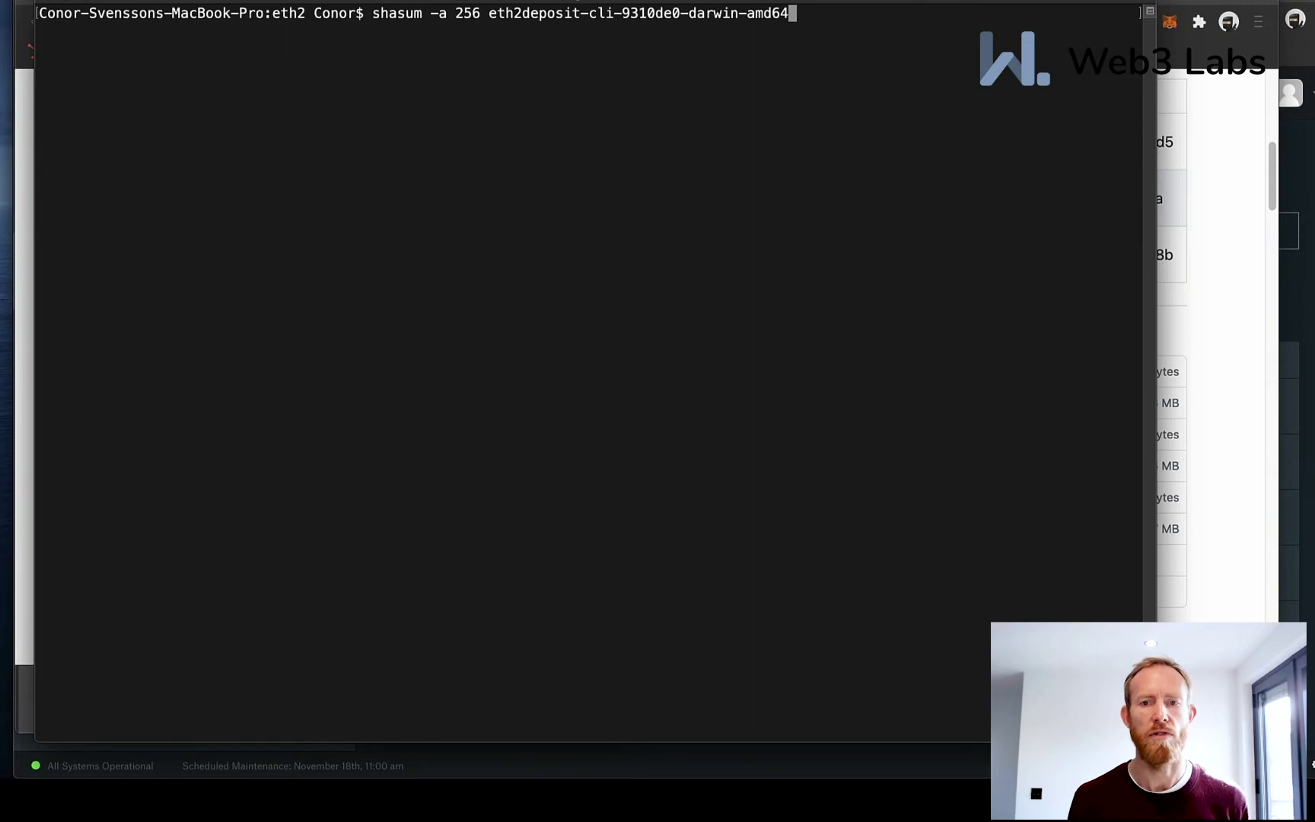
type(".s")
key("BackSpace")
type("t")
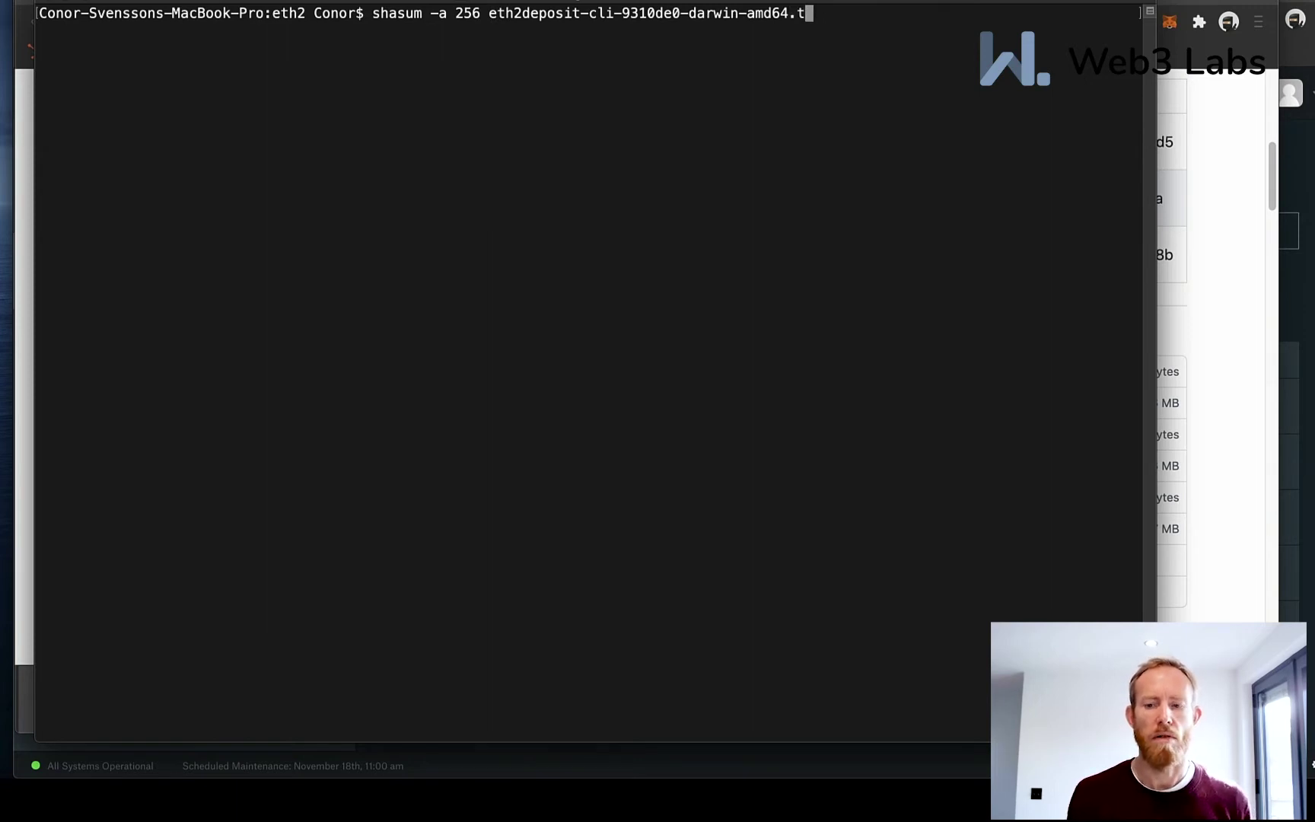
key("Tab")
key("Return")
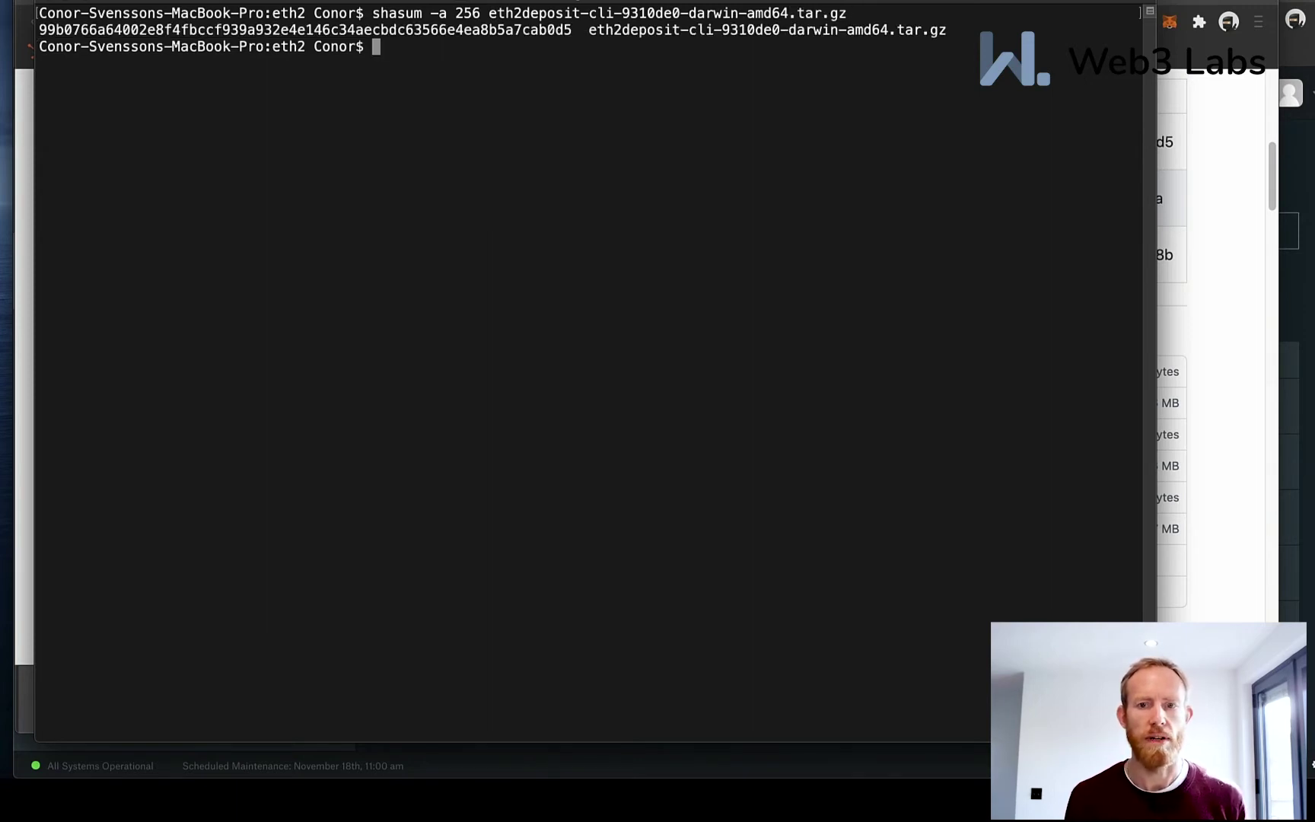
Step: Print the contents of eth2deposit-cli-9310de0-darwin-amd64.sha256 with cat to compare it with the computed checksum
type("cat et")
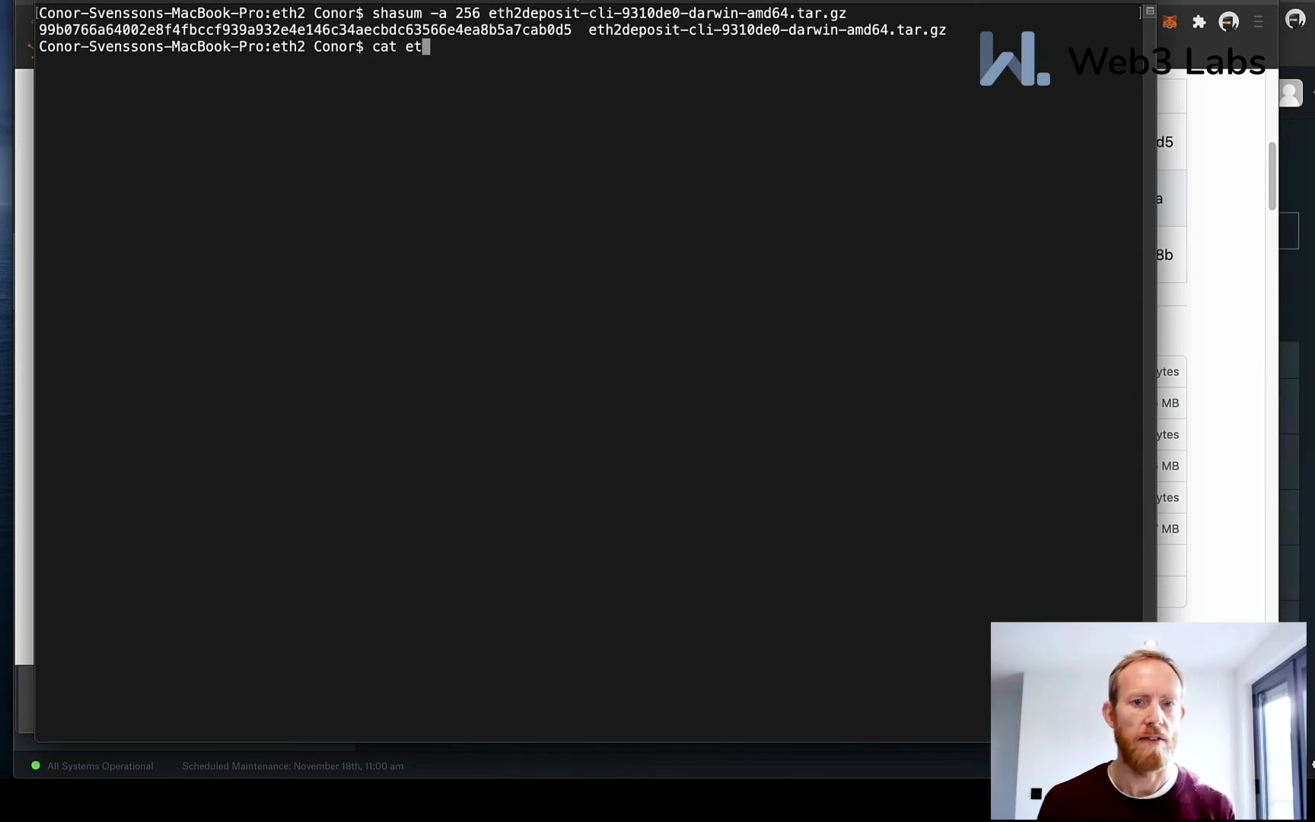
key("Tab")
type(".s")
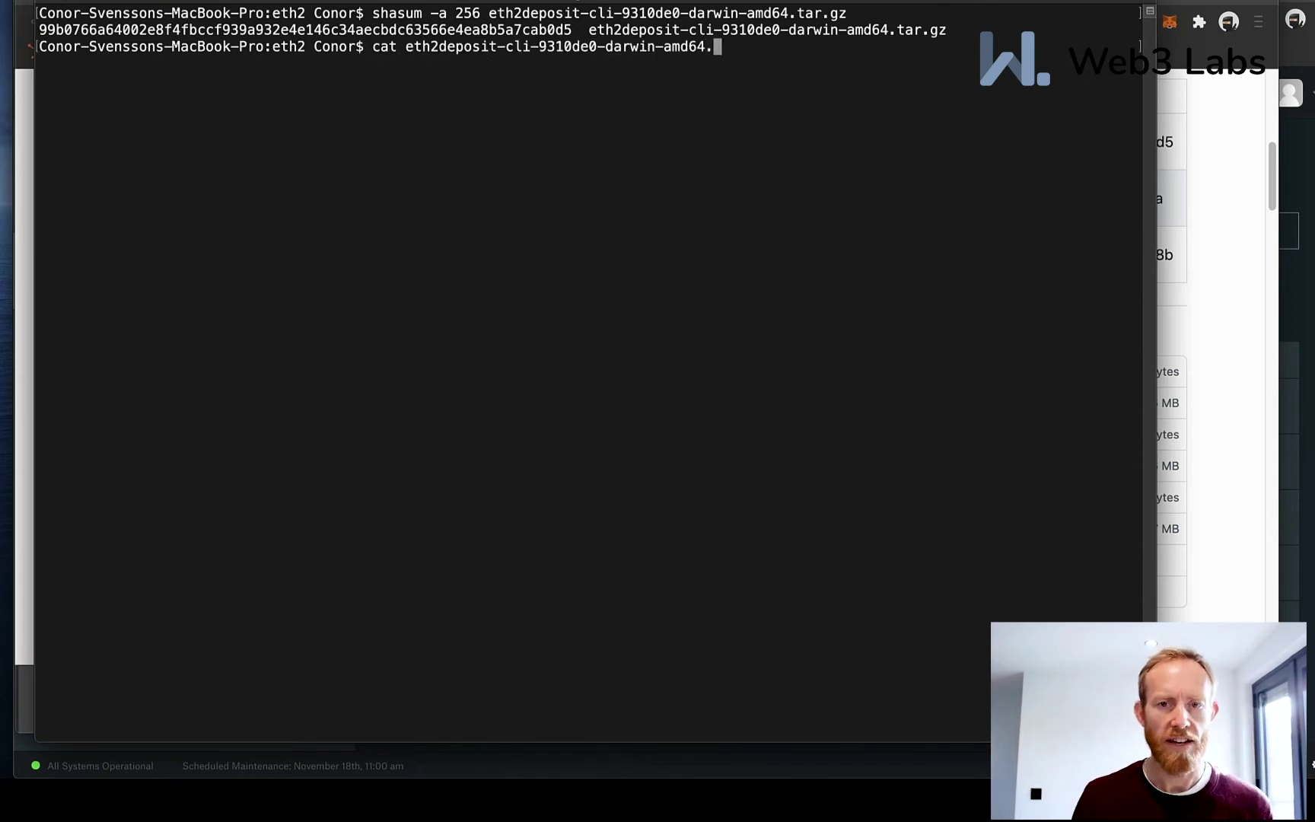
key("Tab")
key("Return")
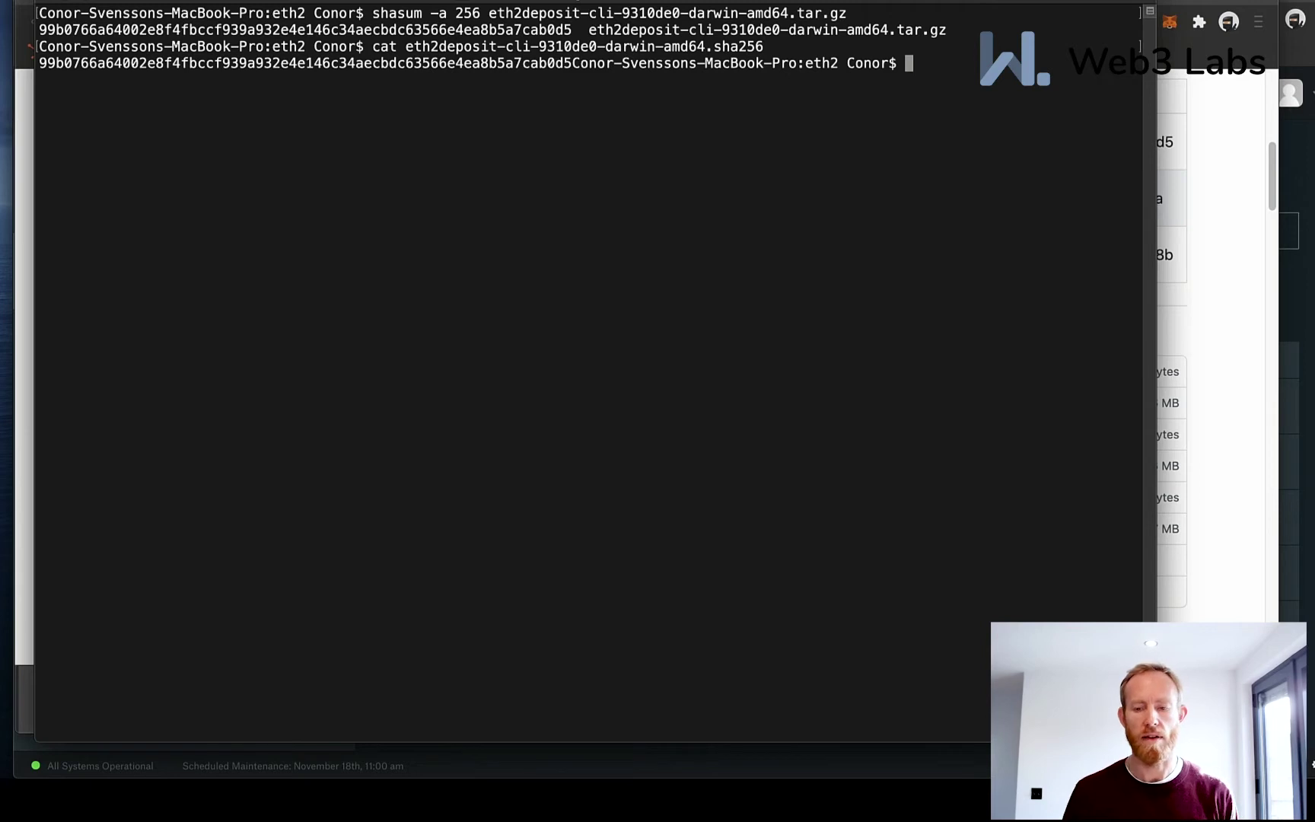
Step: Change into the eth2deposit-cli-9310de0-darwin-amd64 directory and list its files
type("cd")
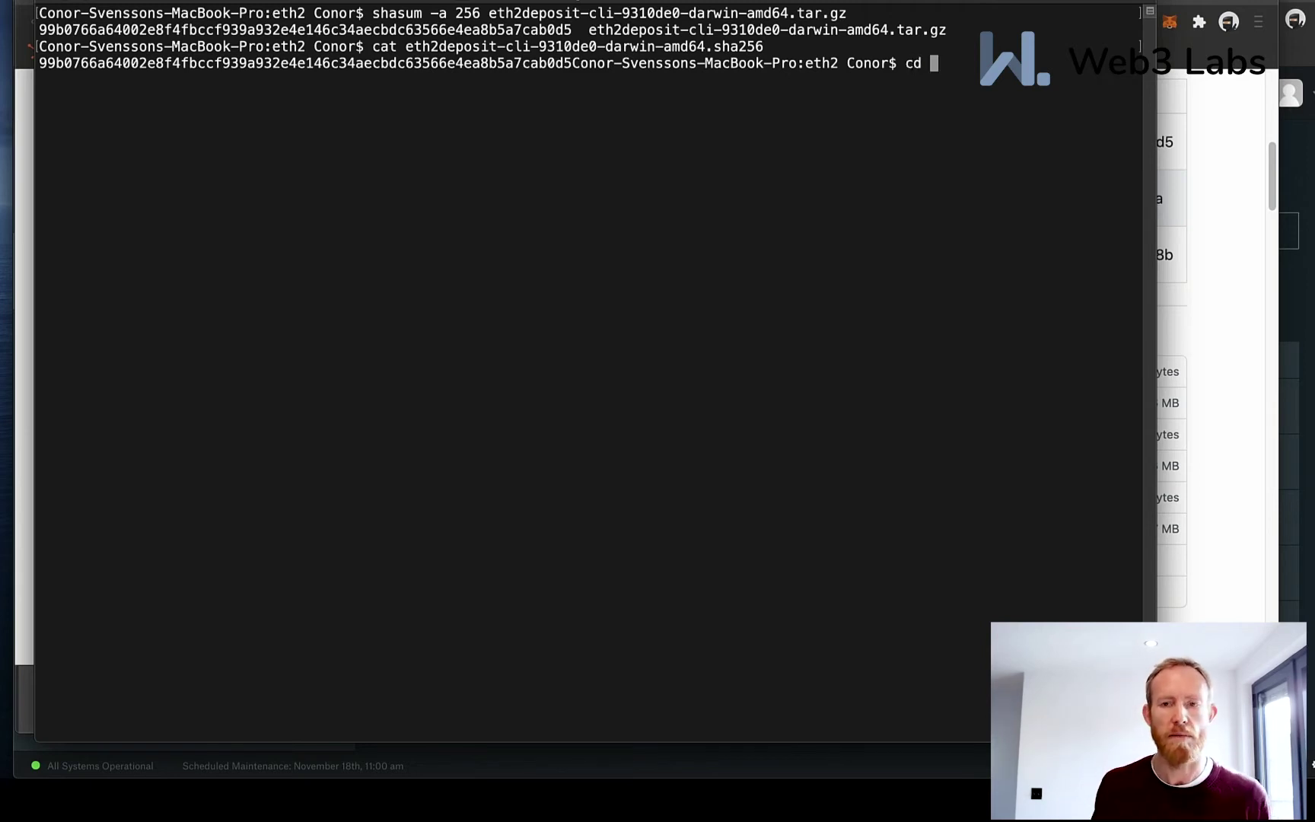
key("BackSpace")
key("BackSpace")
key("BackSpace")
type("ta")
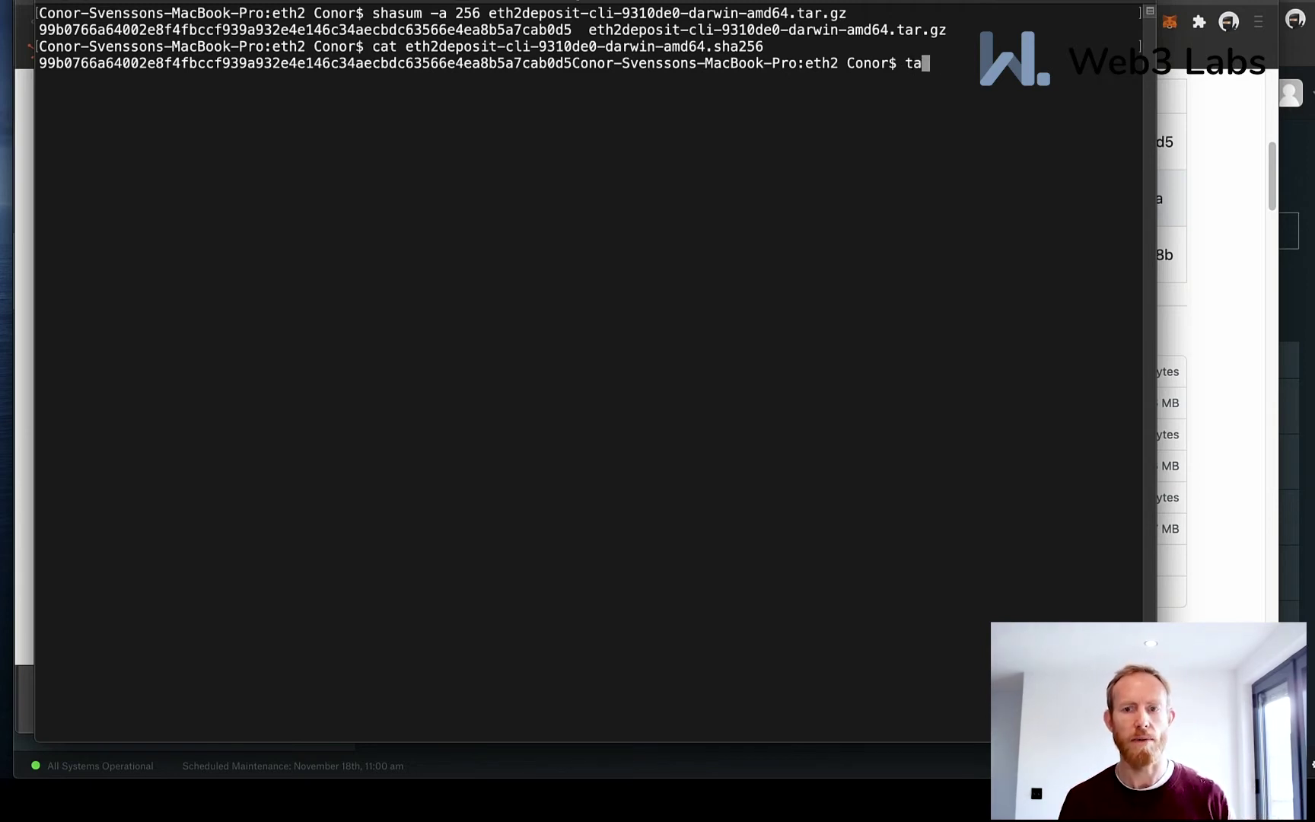
key("BackSpace")
key("BackSpace")
type("cd eth2")
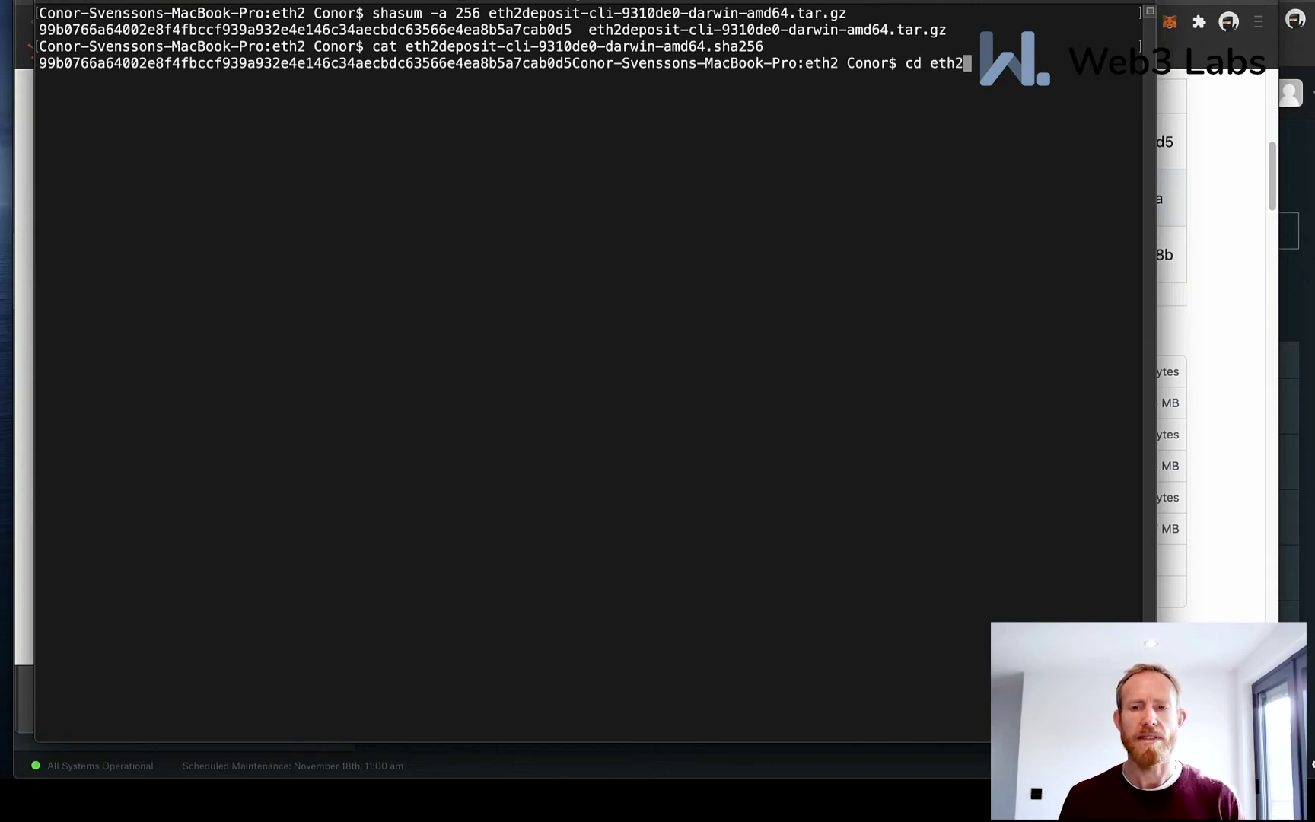
key("Tab")
key("Return")
type("ls")
key("Return")
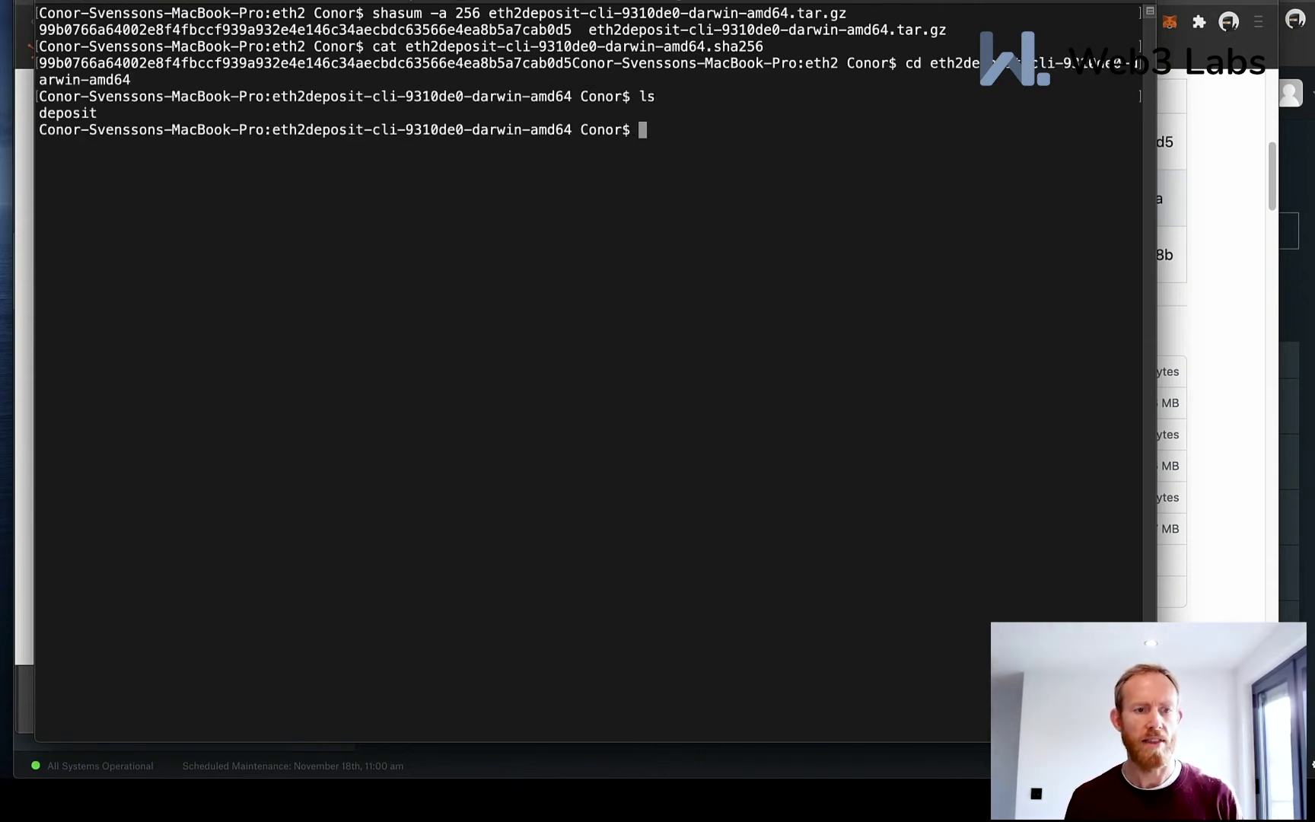
Step: Switch to the Launch Pad's generate-keys page in the browser and copy the Step 2 command for launching the deposit tool
left_click(1260, 153)
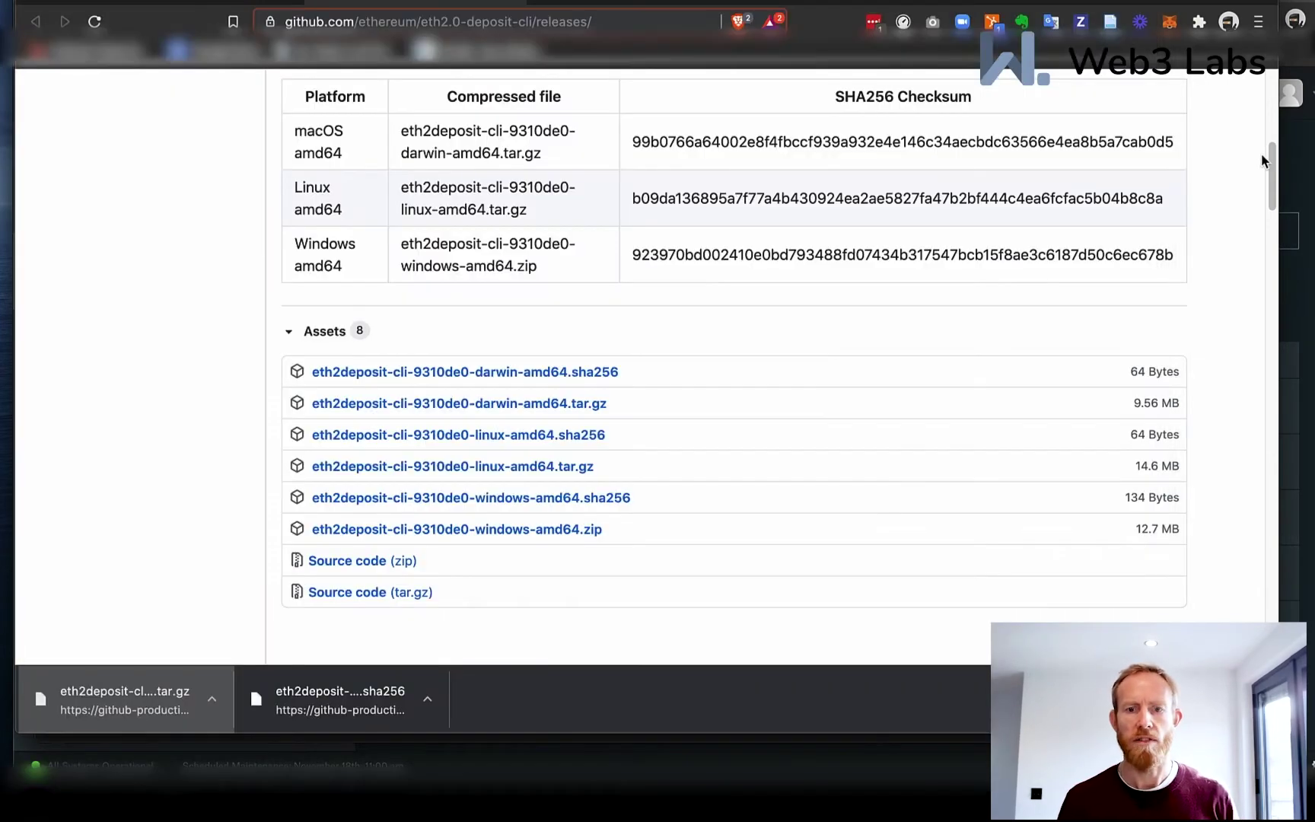
left_click(522, 1)
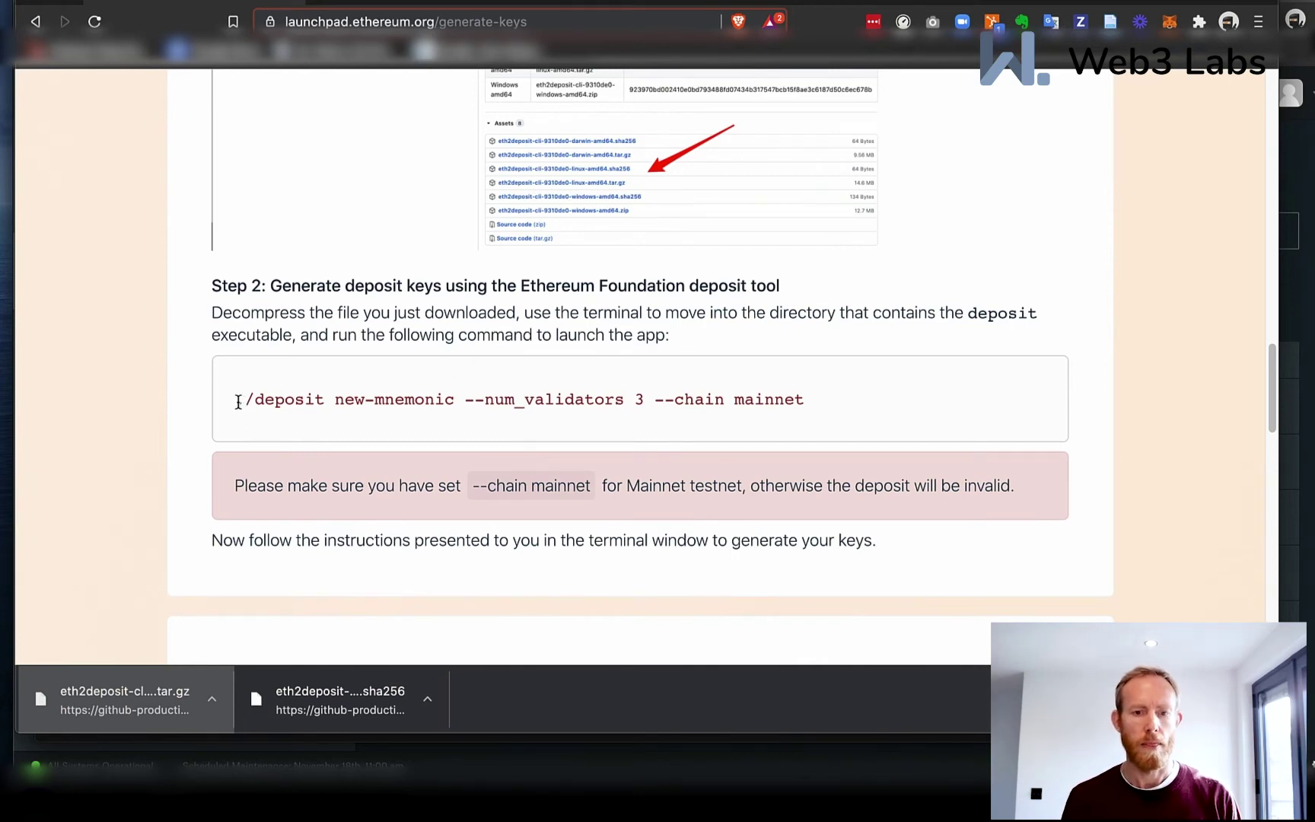
left_click_drag(238, 401, 805, 398)
key("super+c")
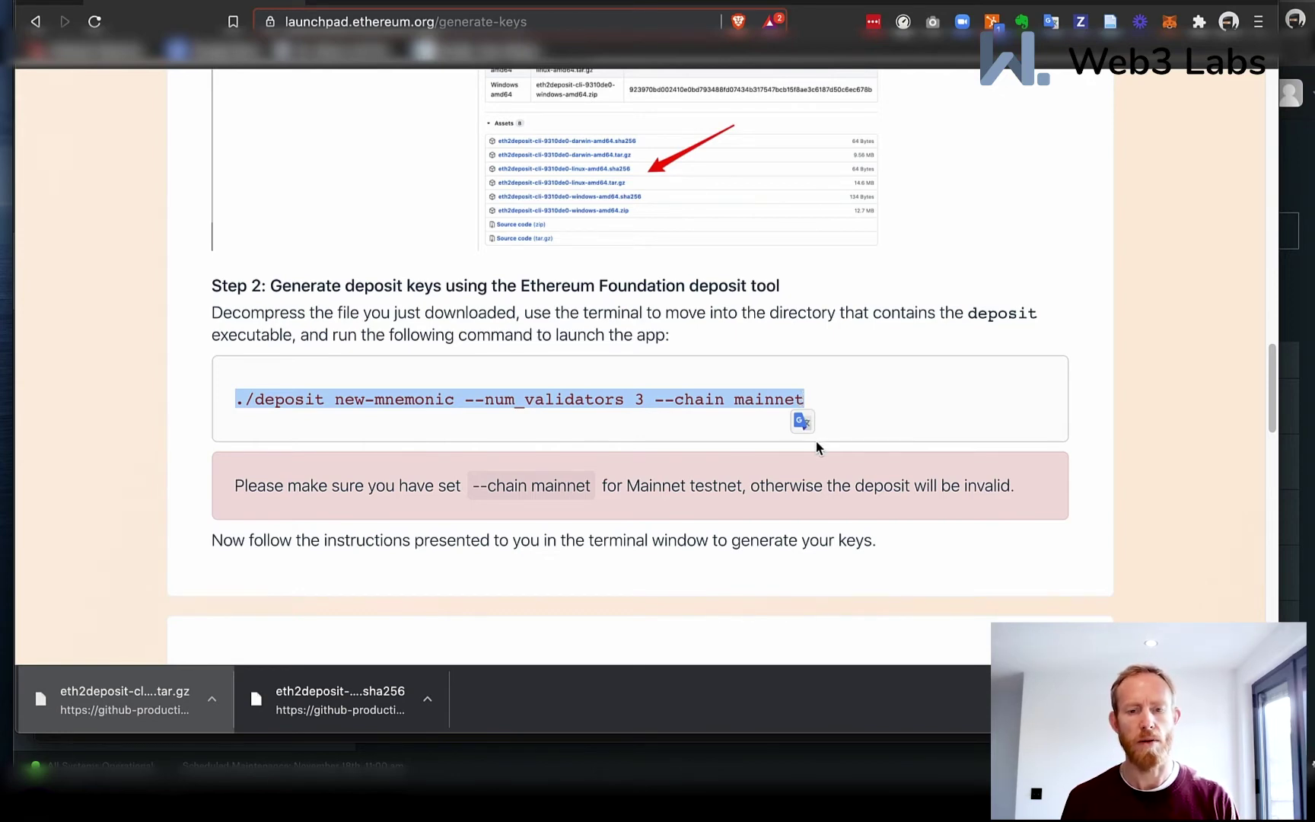
Step: Run ./deposit new-mnemonic --num_validators 3 --chain mainnet in the terminal and accept English as the mnemonic language
key("super+Tab")
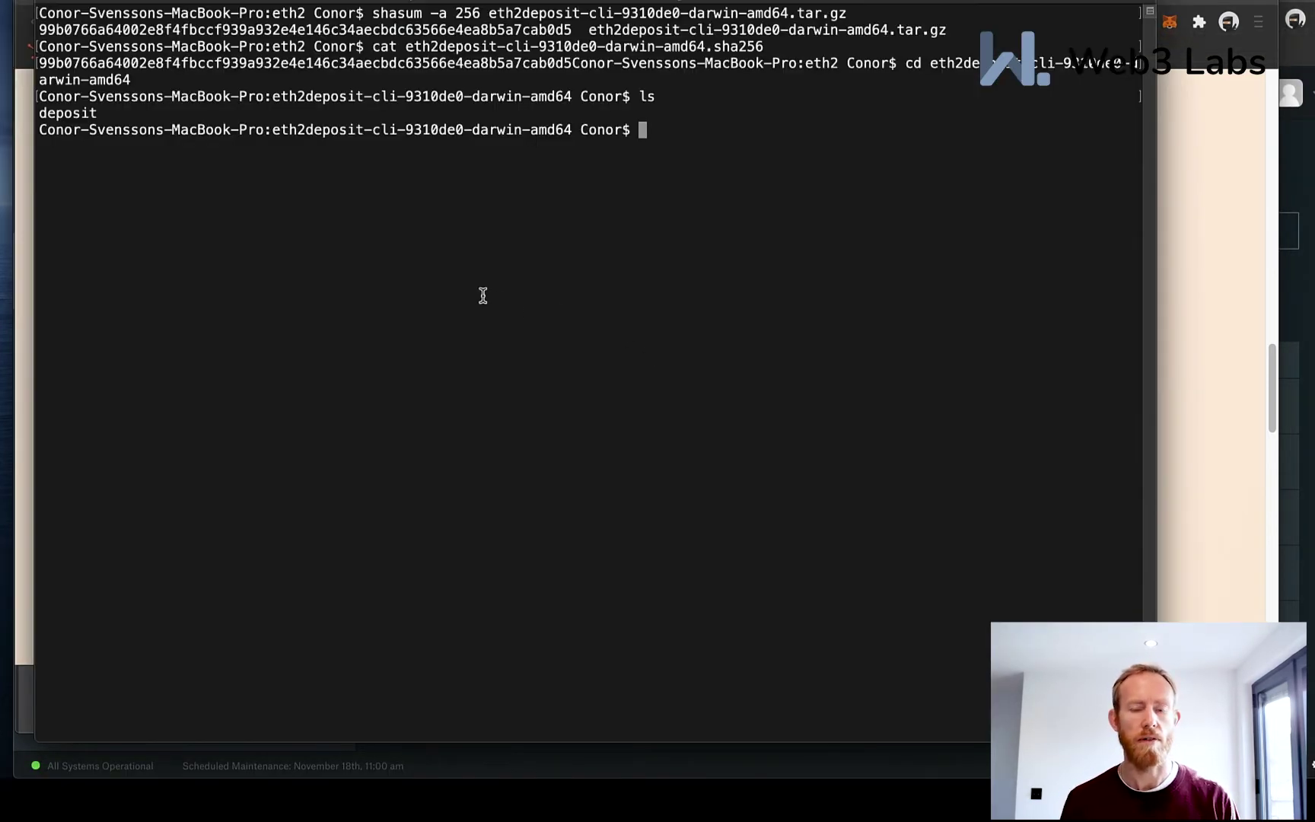
key("super+v")
key("Return")
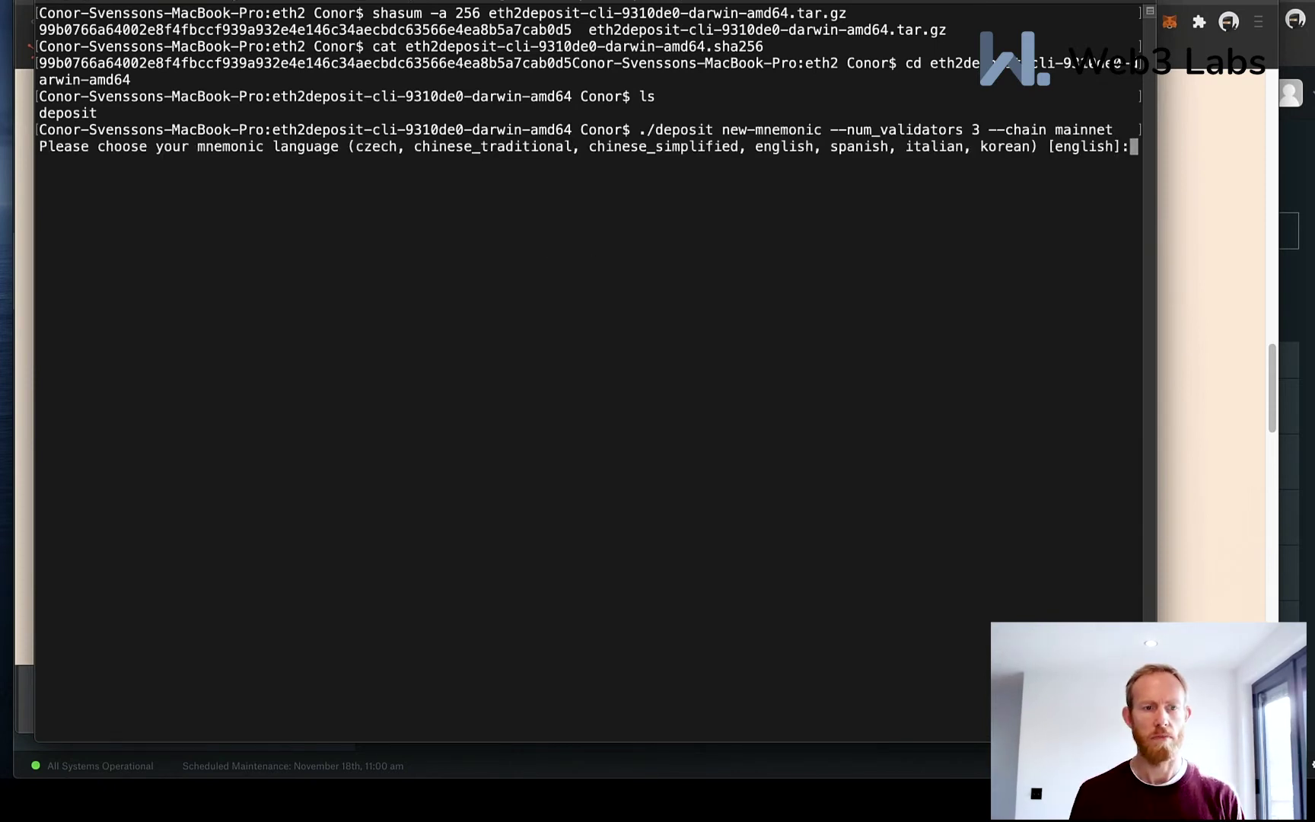
key("Return")
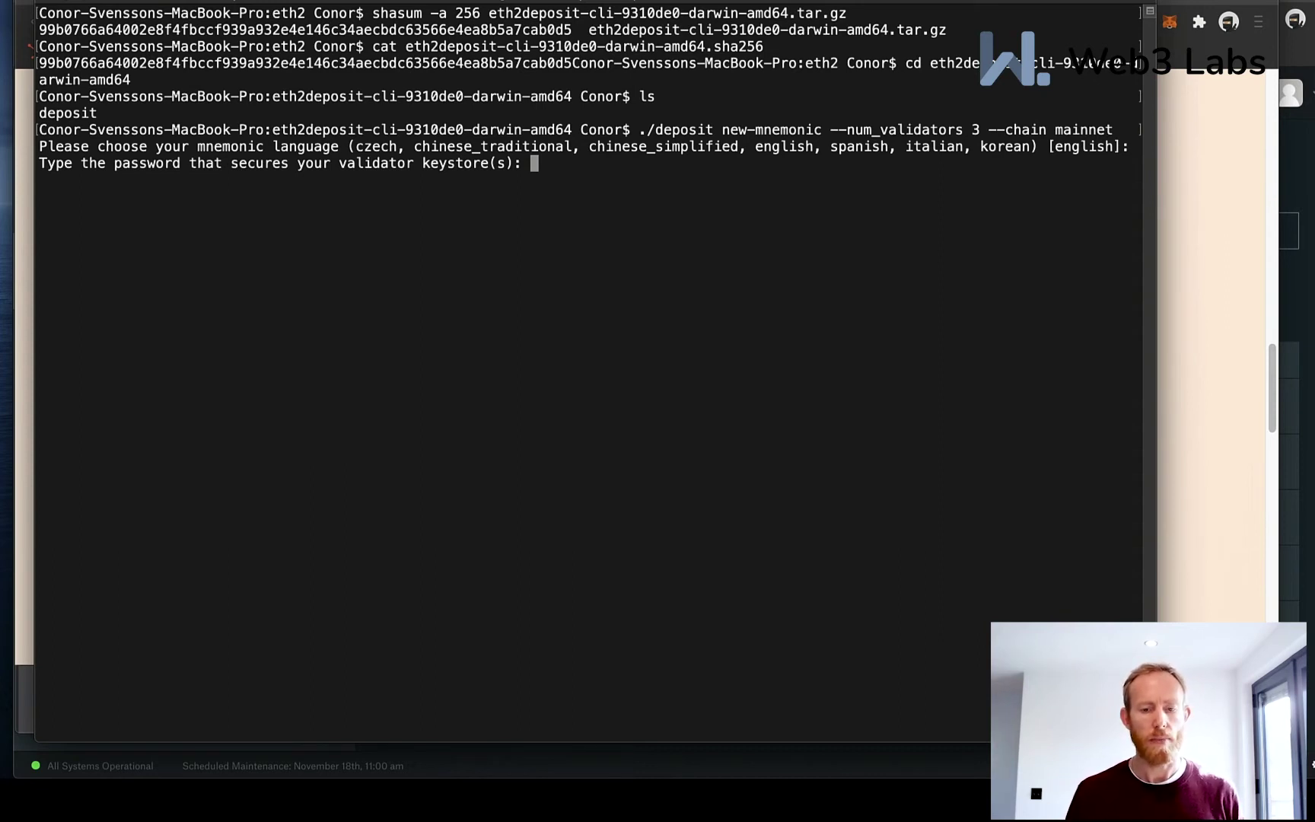
key("super+Tab")
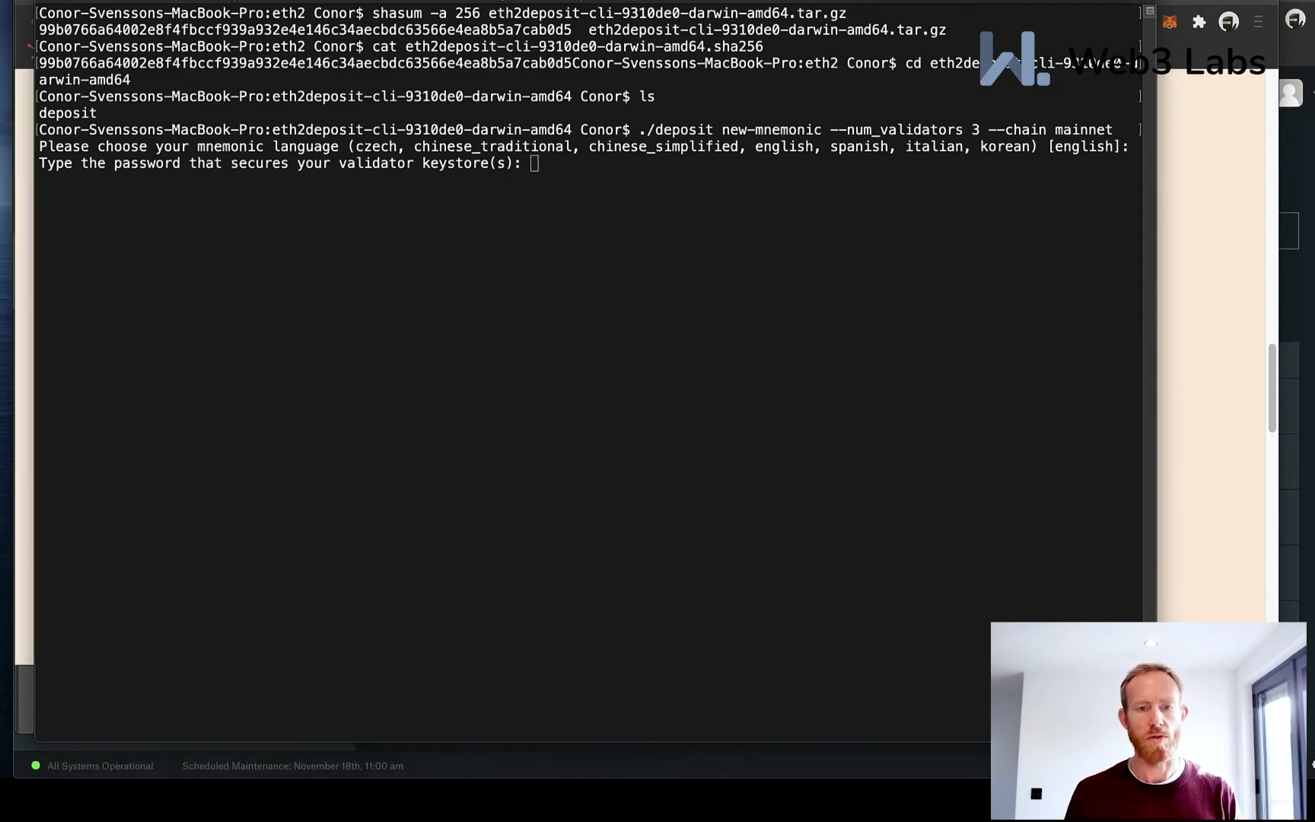
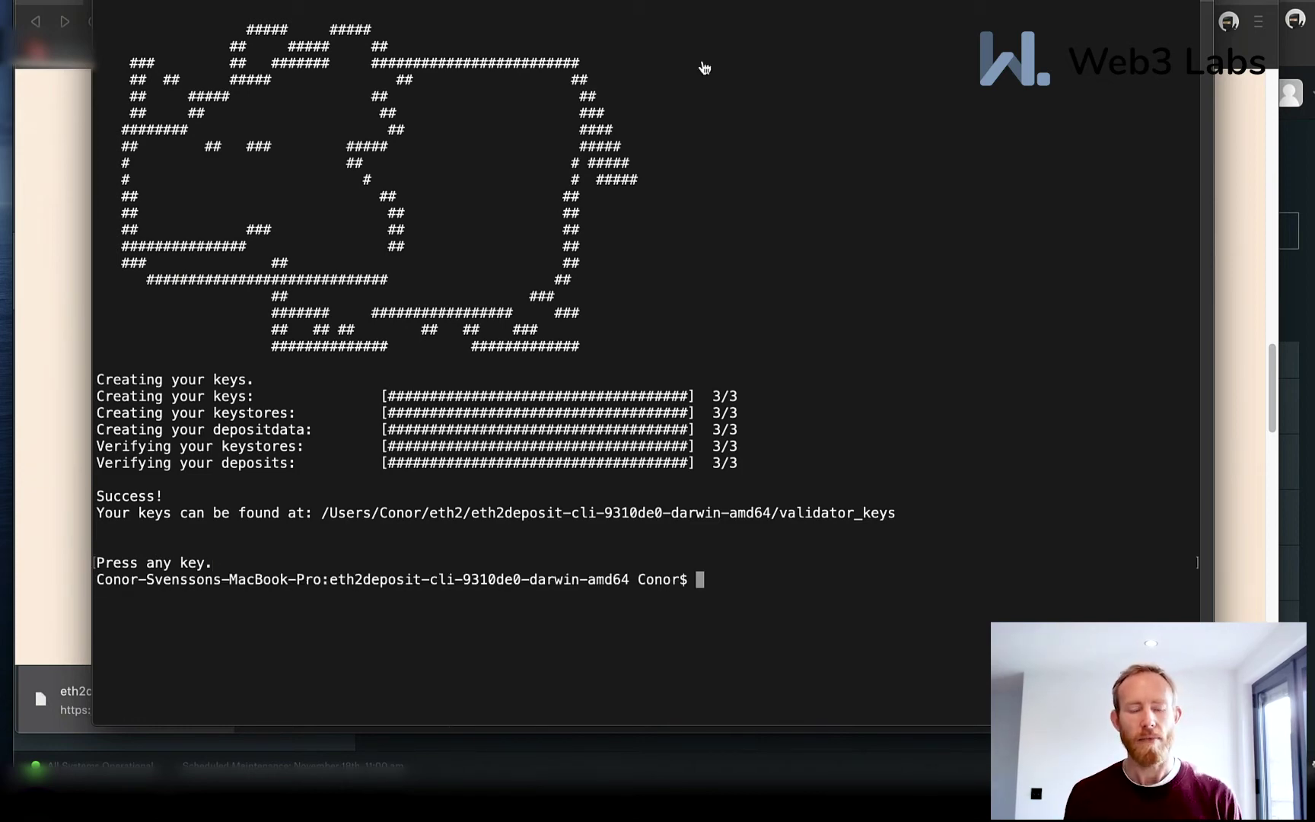
Step: Return to the Launch Pad's generate-keys page in the browser and continue to the deposit file upload
key("super+Tab")
left_click(860, 372)
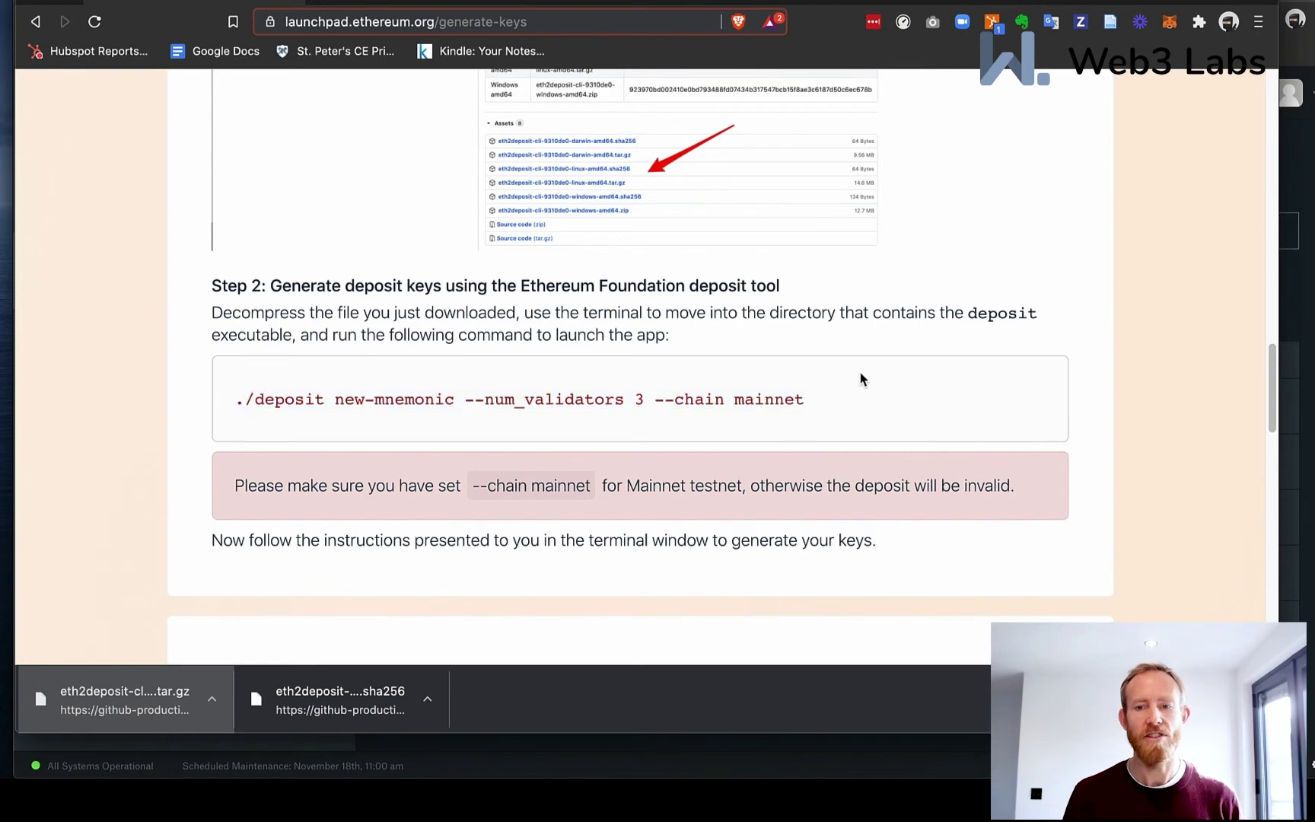
scroll(861, 374, "down", 3)
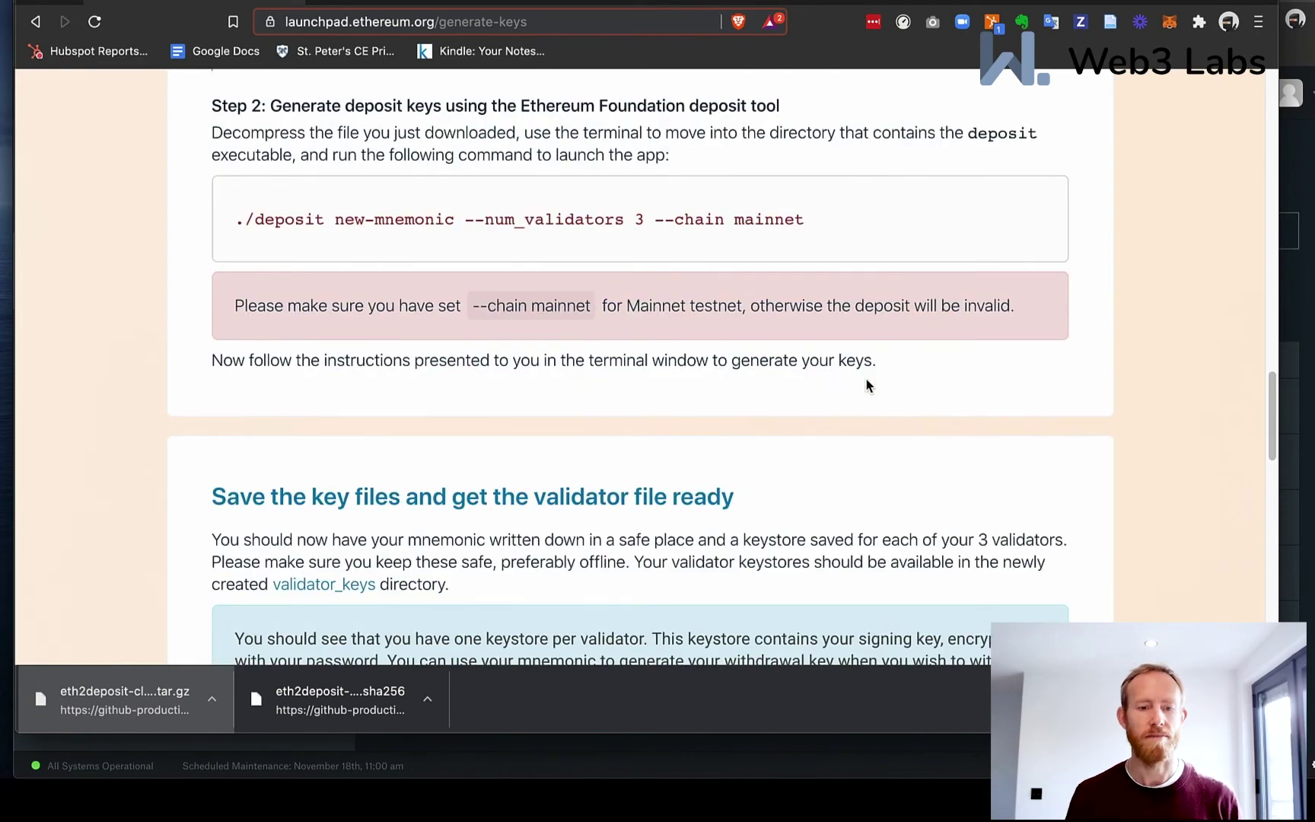
scroll(868, 385, "down", 6)
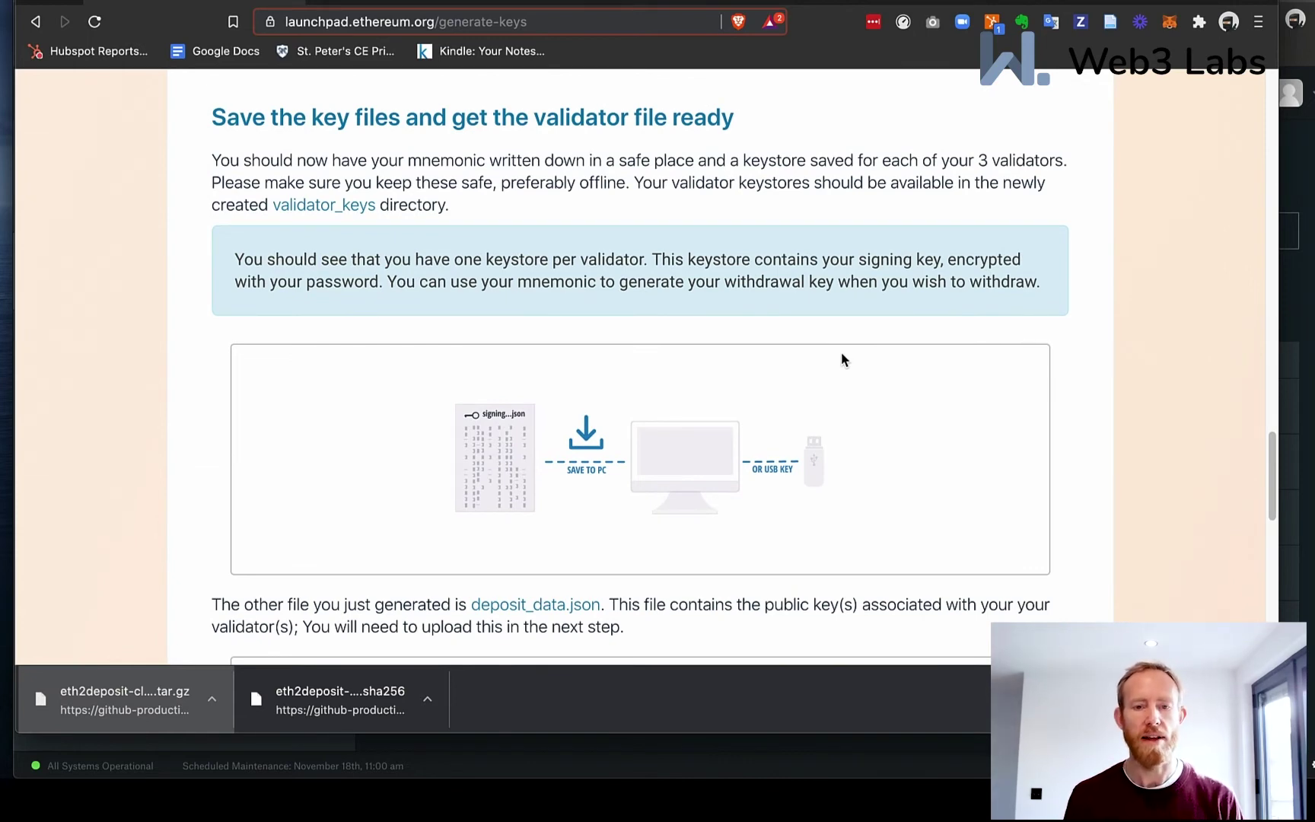
scroll(842, 357, "down", 10)
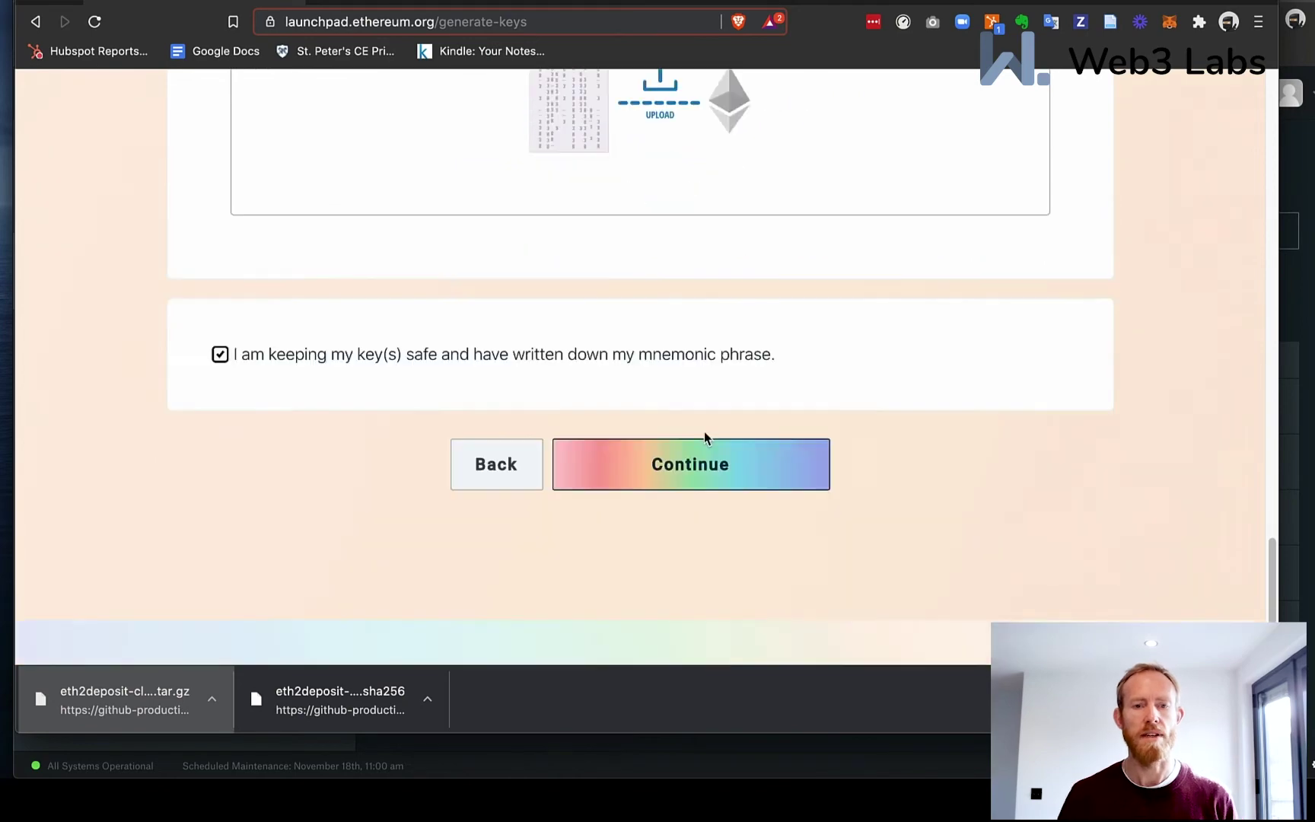
left_click(685, 472)
Step: Upload deposit_data-1605222528.json from the validator_keys folder as the deposit file and continue to the wallet connection
scroll(683, 470, "down", 2)
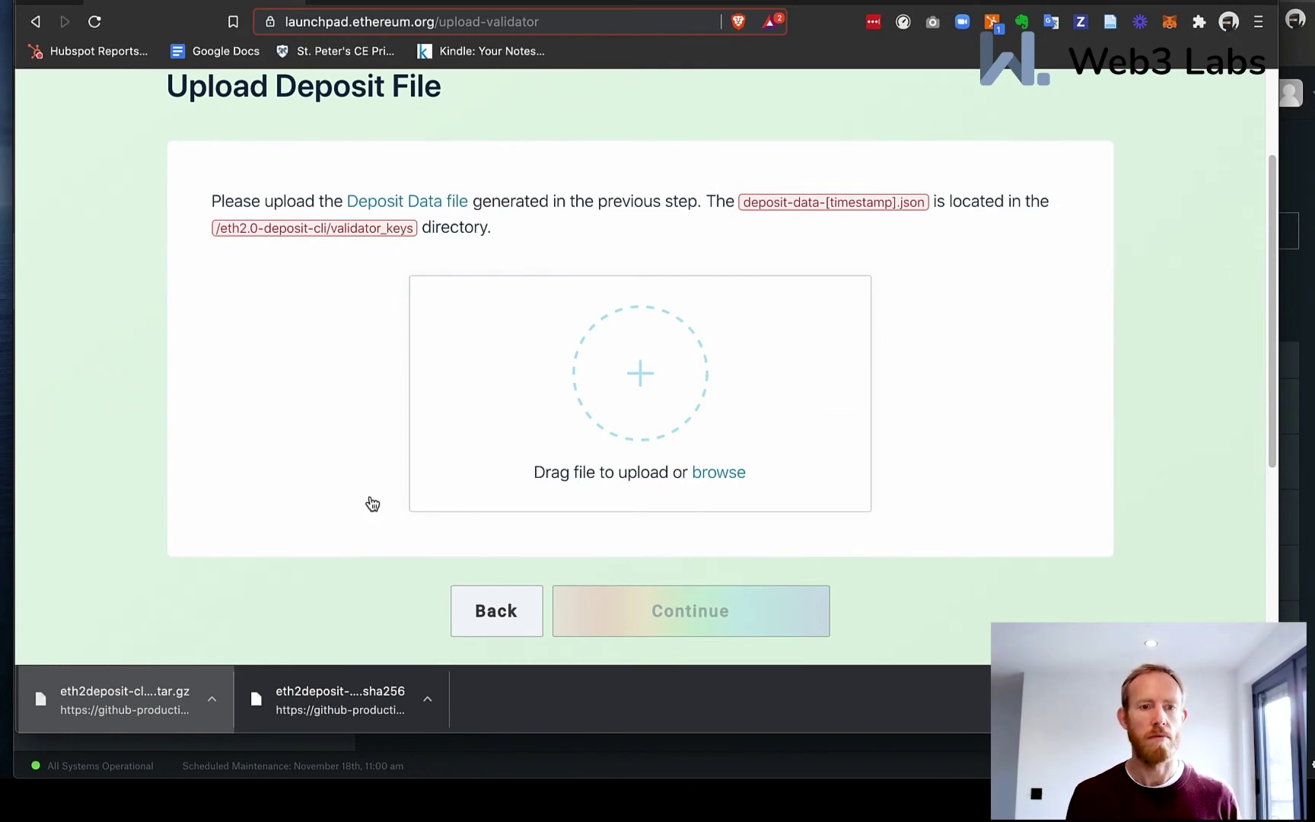
key("super+Tab")
left_click_drag(644, 171, 956, 280)
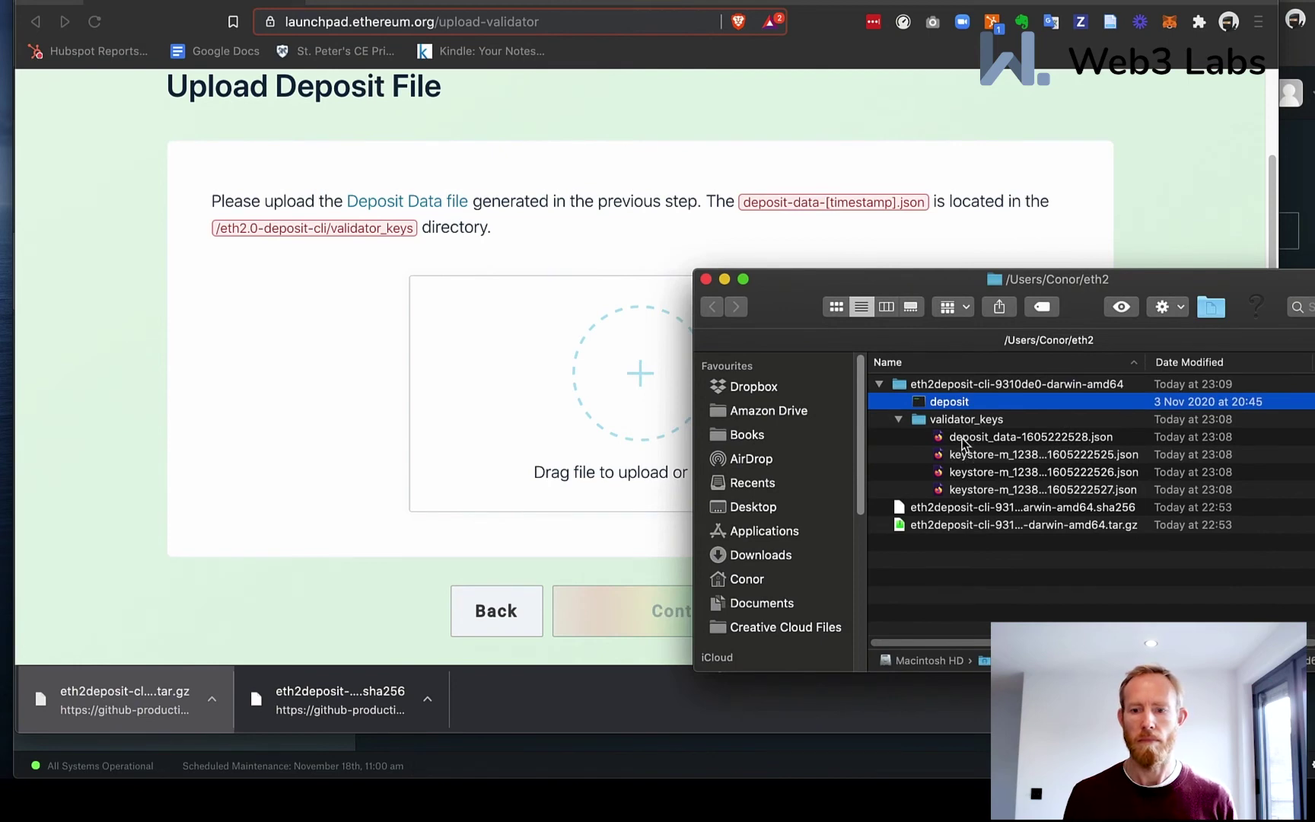
left_click_drag(962, 438, 586, 415)
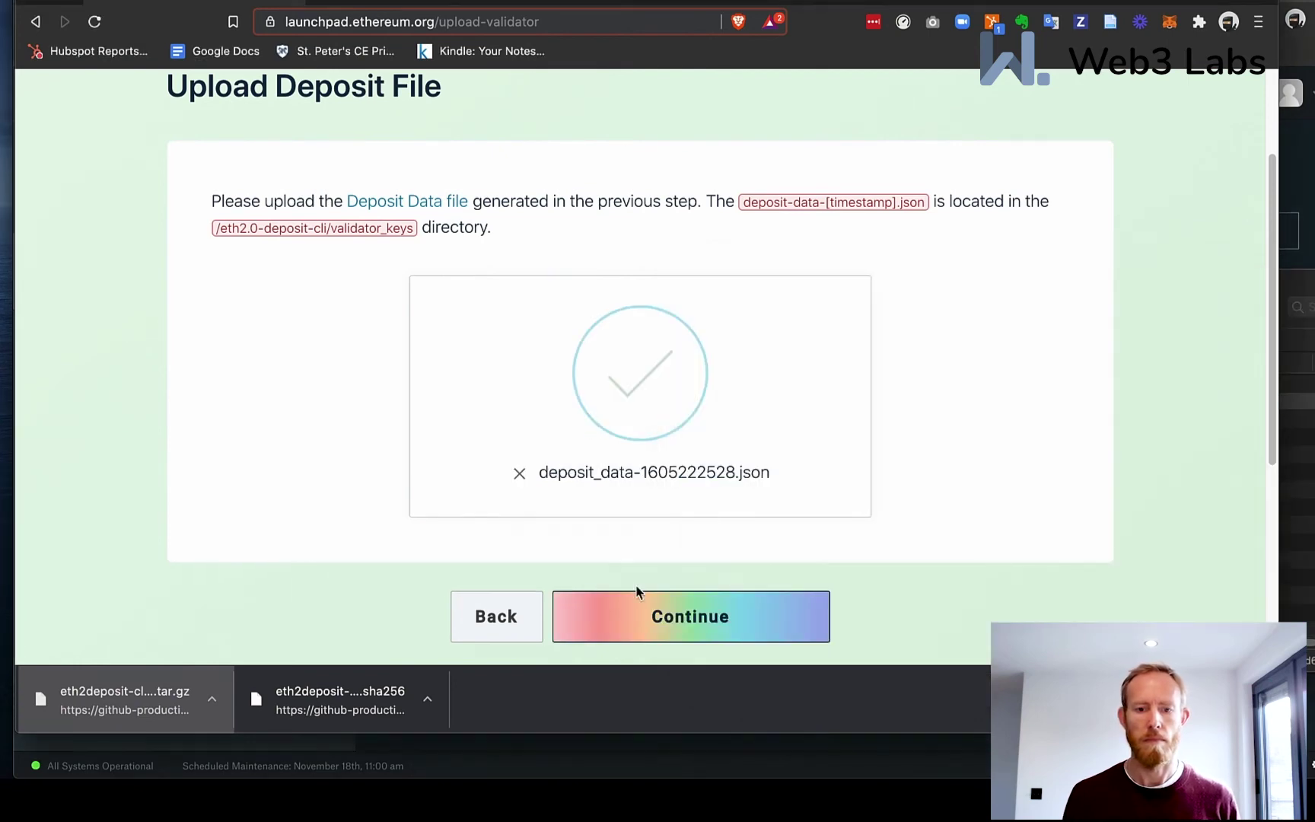
left_click(649, 626)
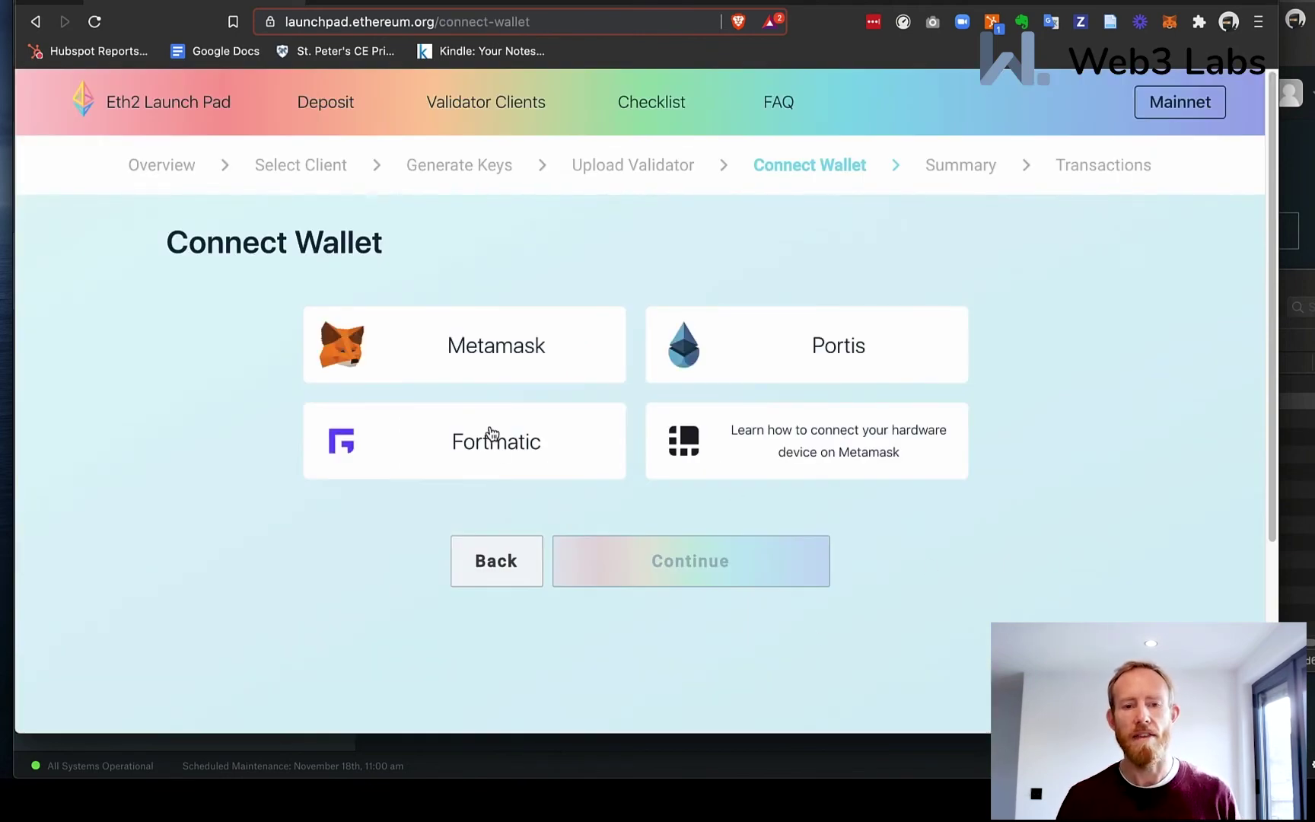
Step: Connect the Metamask wallet, connect its Account 1 to the Launch Pad site, and continue to the summary
left_click(460, 350)
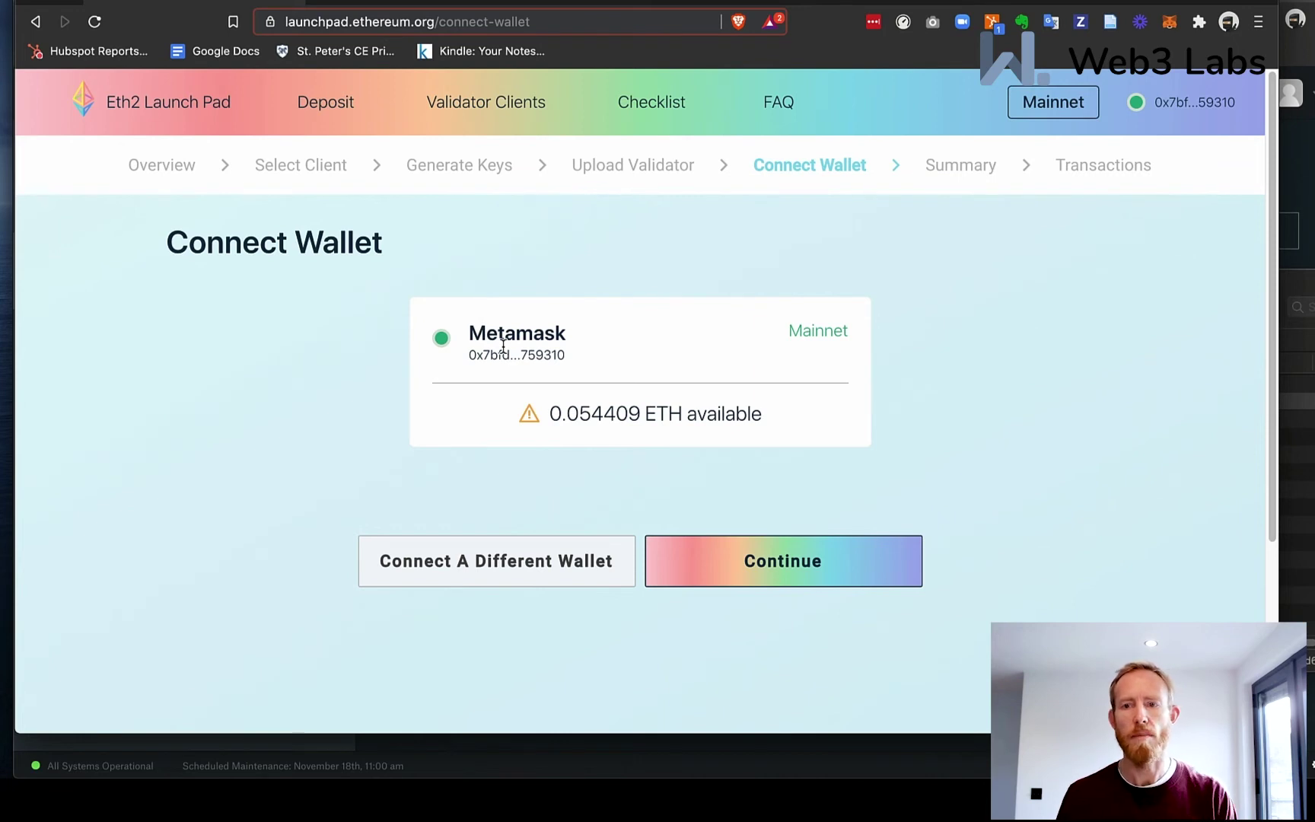
mouse_move(523, 410)
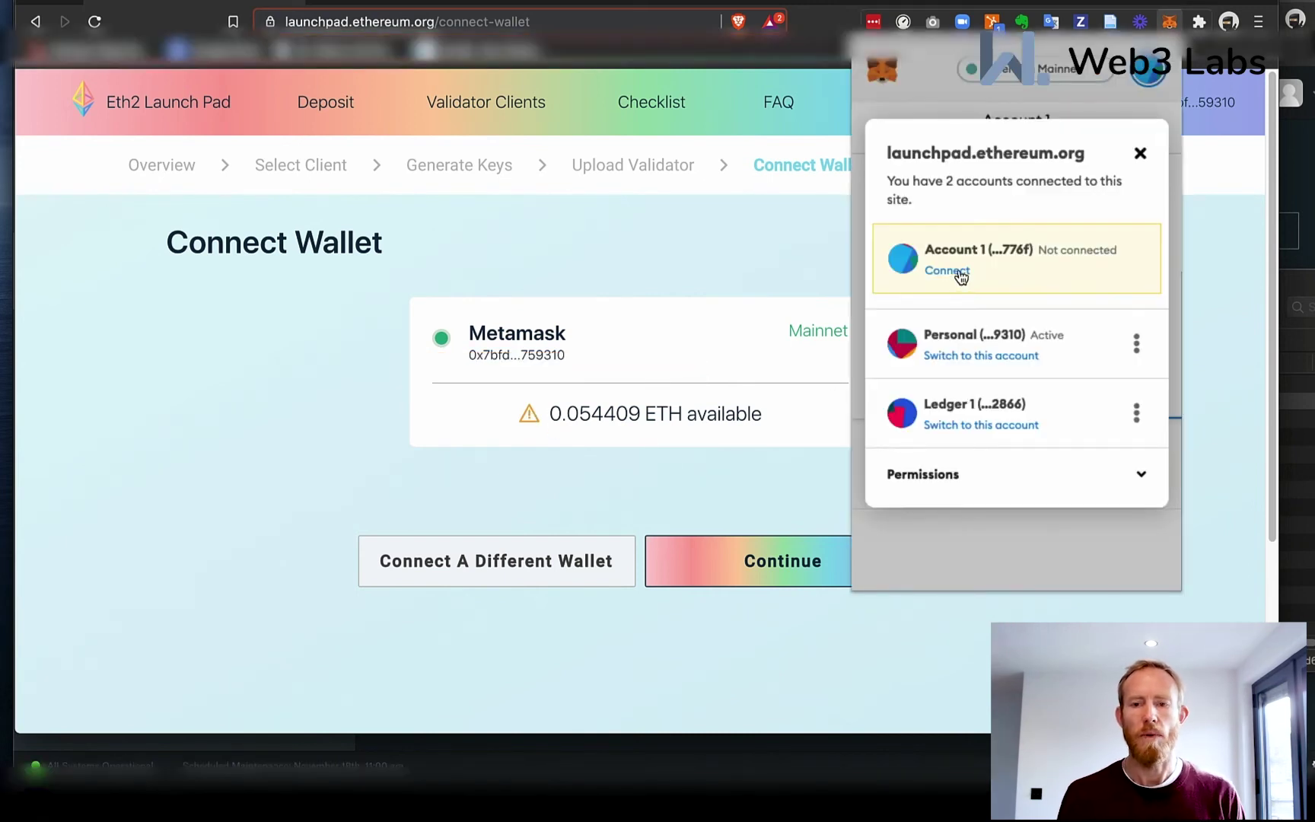
left_click(948, 271)
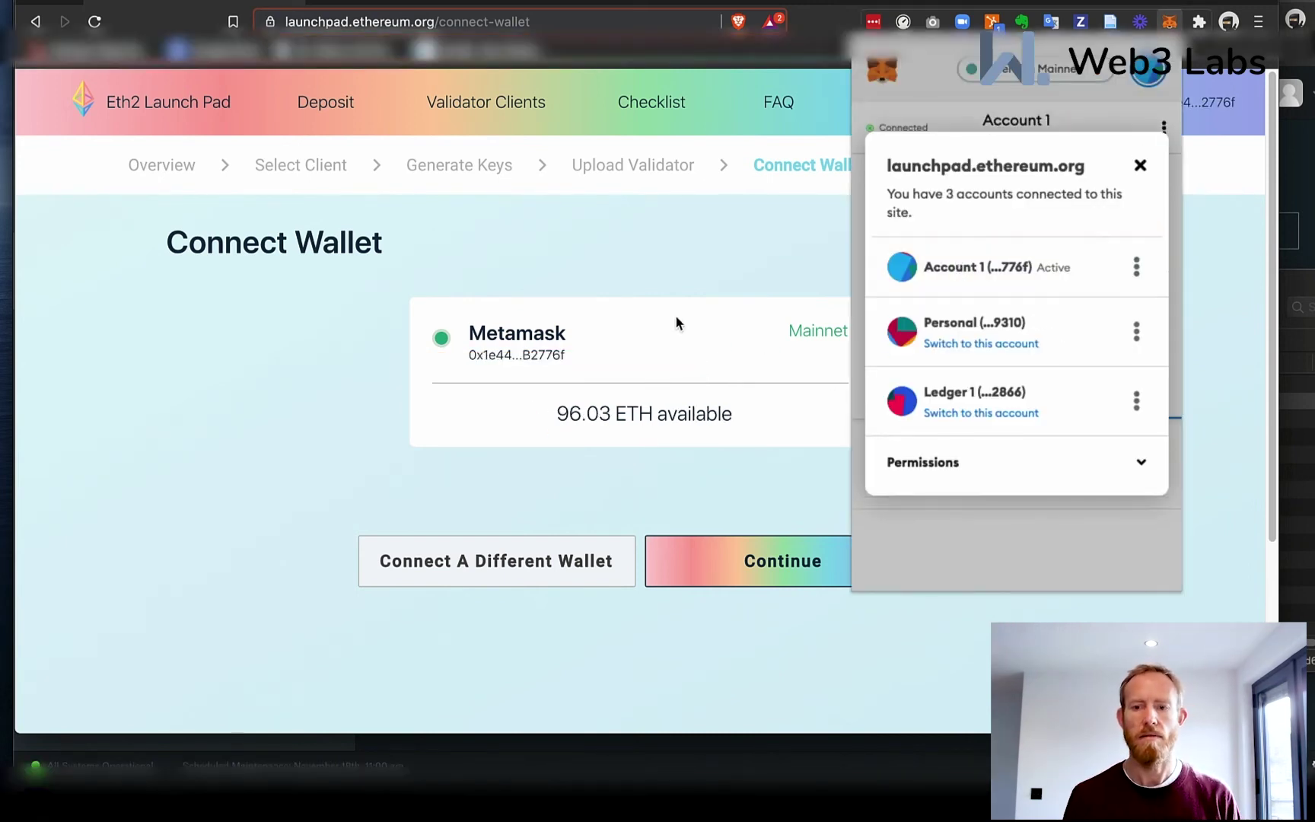
left_click(730, 231)
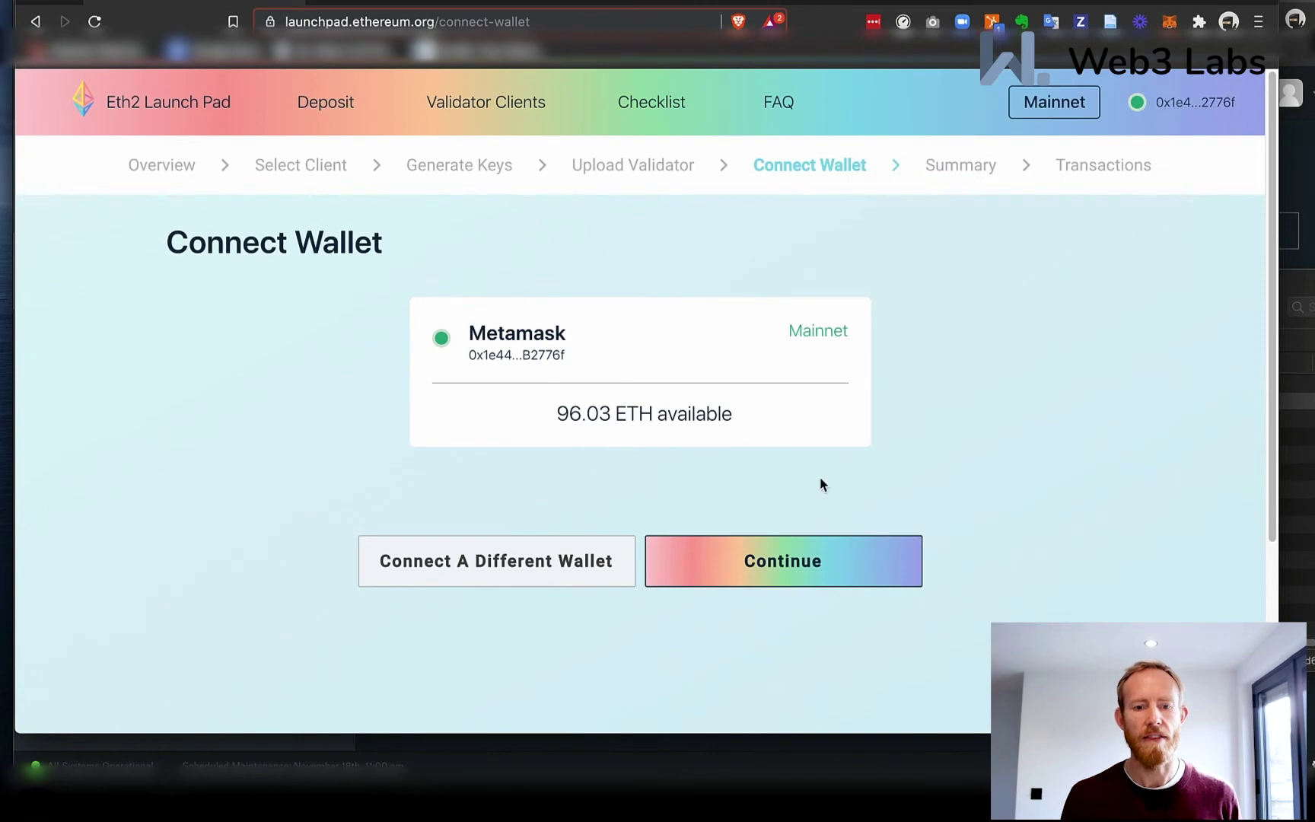
left_click(753, 562)
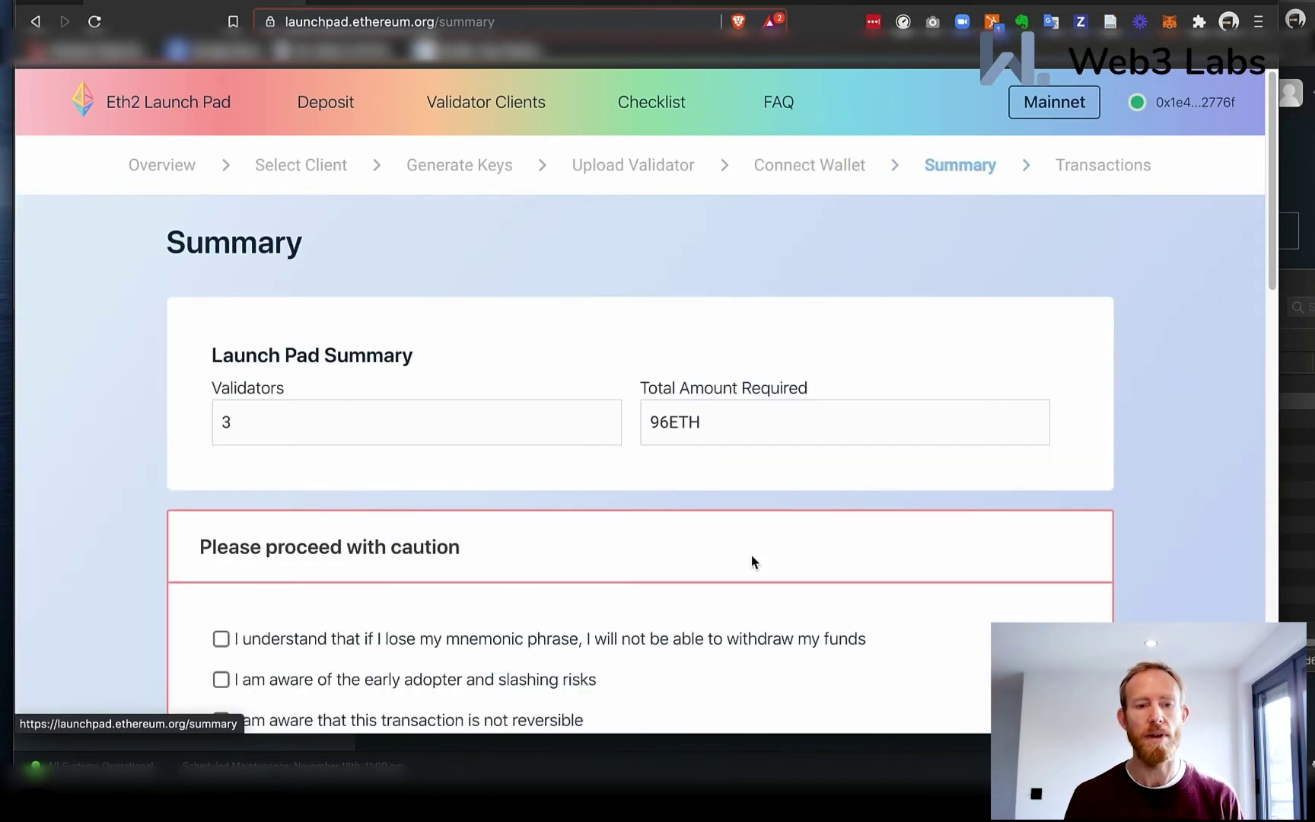
Step: Acknowledge the three "Please proceed with caution" statements on mnemonic loss, early adopter and slashing risks, and the irreversible transaction
scroll(792, 571, "down", 3)
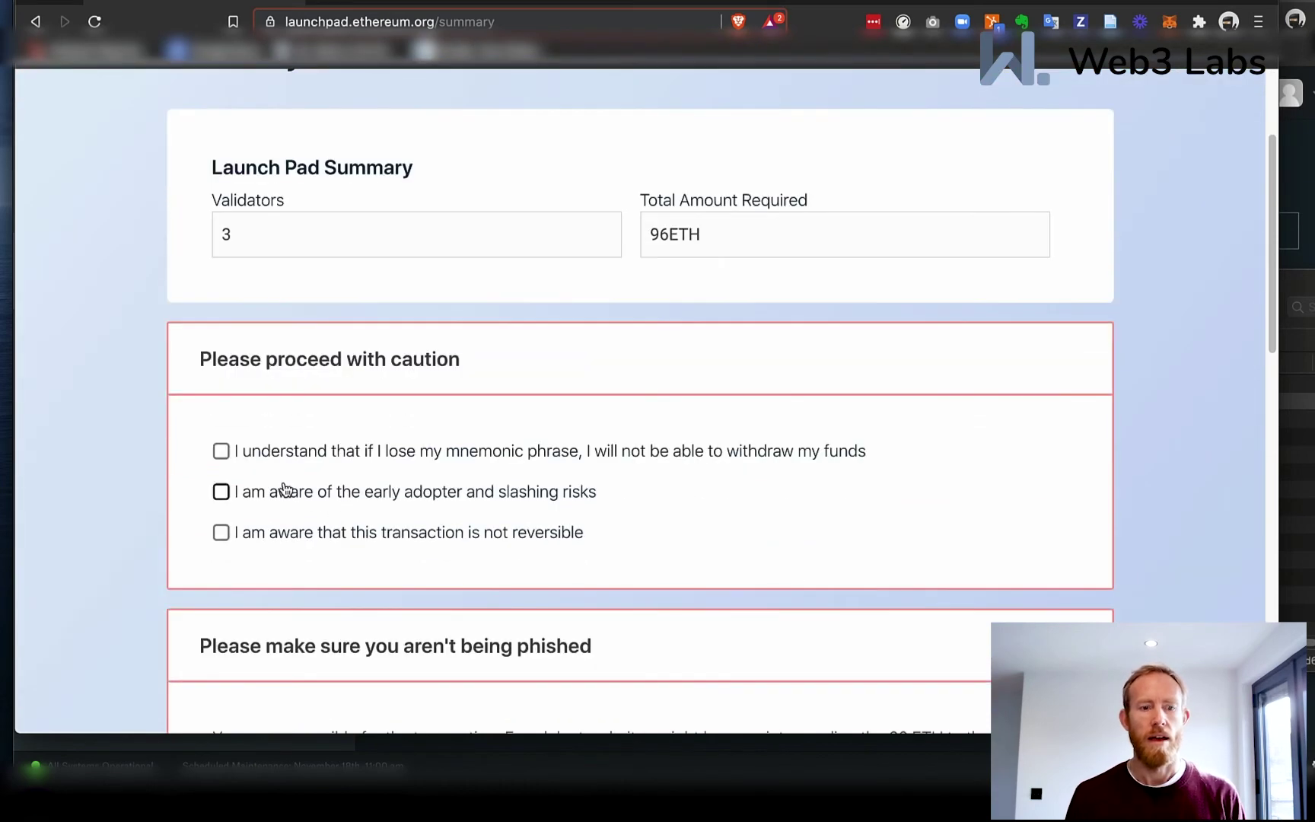
left_click(221, 455)
left_click(221, 496)
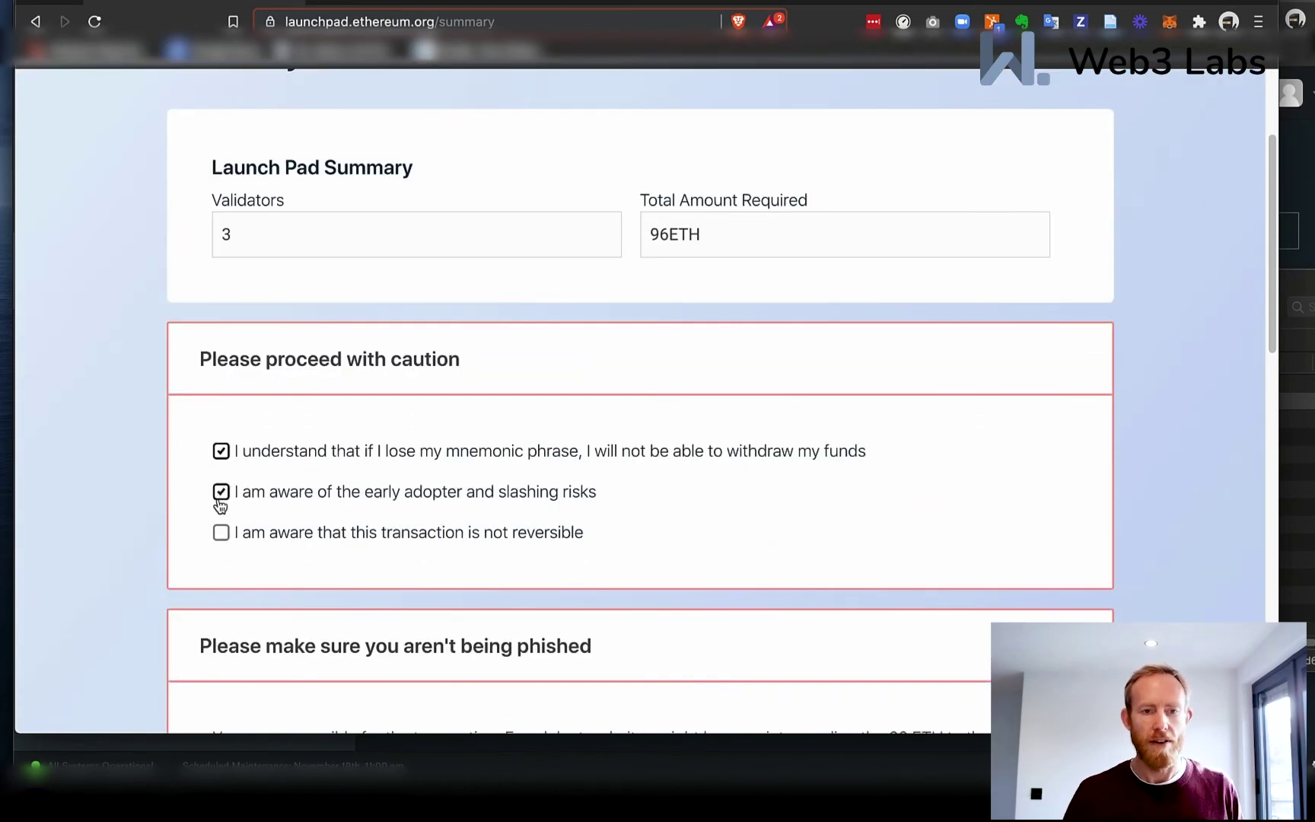
left_click(221, 535)
Step: Accept the phishing check and double-deposit statements on the summary page and continue to the transactions
scroll(829, 533, "down", 2)
scroll(830, 533, "down", 4)
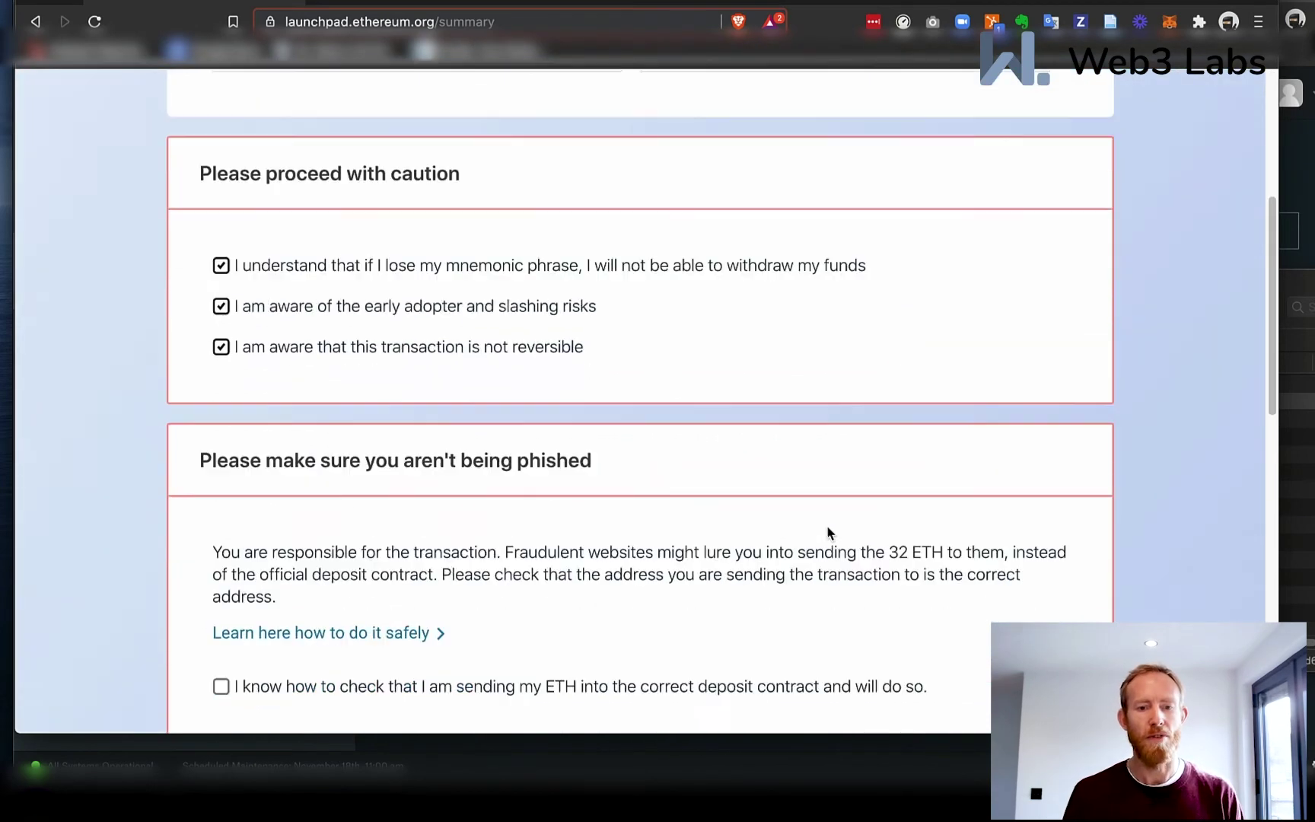
left_click(221, 492)
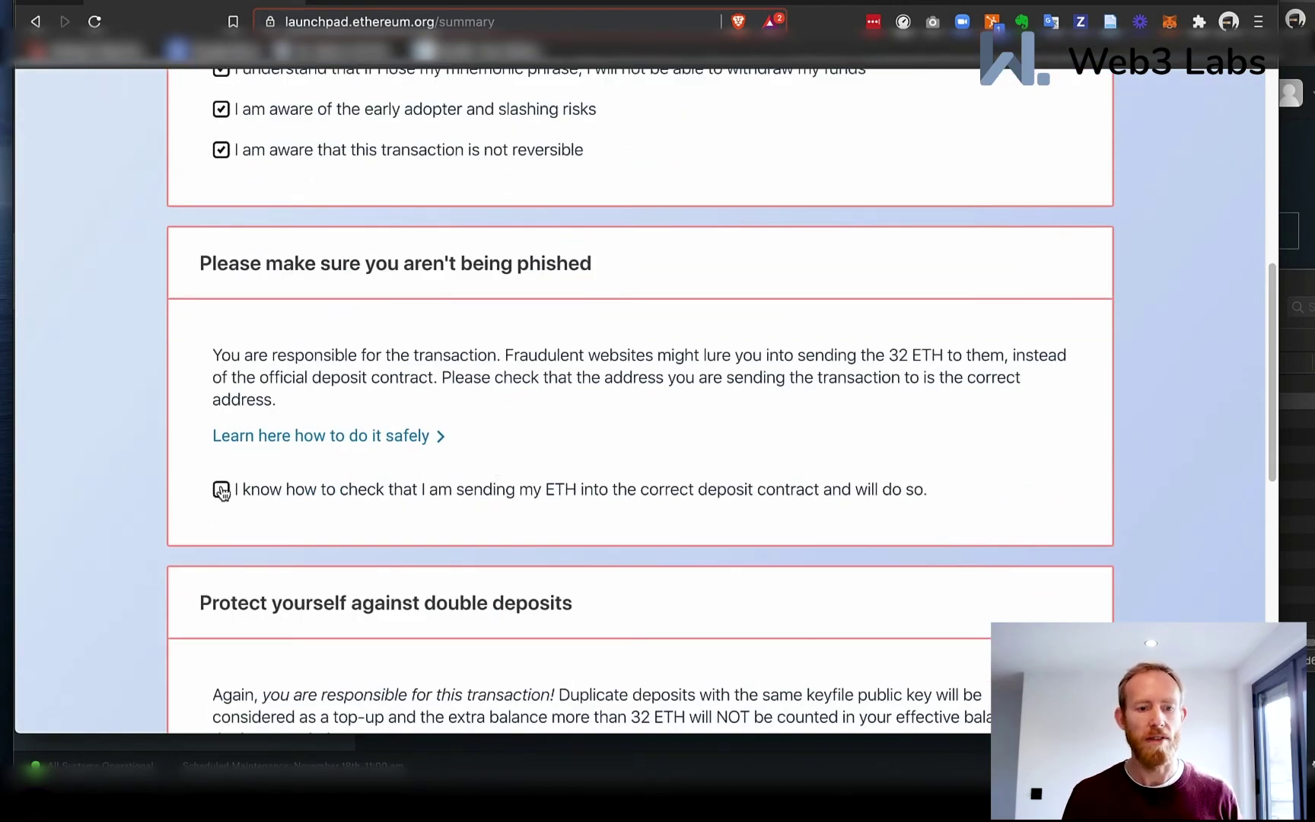
scroll(486, 545, "down", 3)
scroll(545, 558, "down", 3)
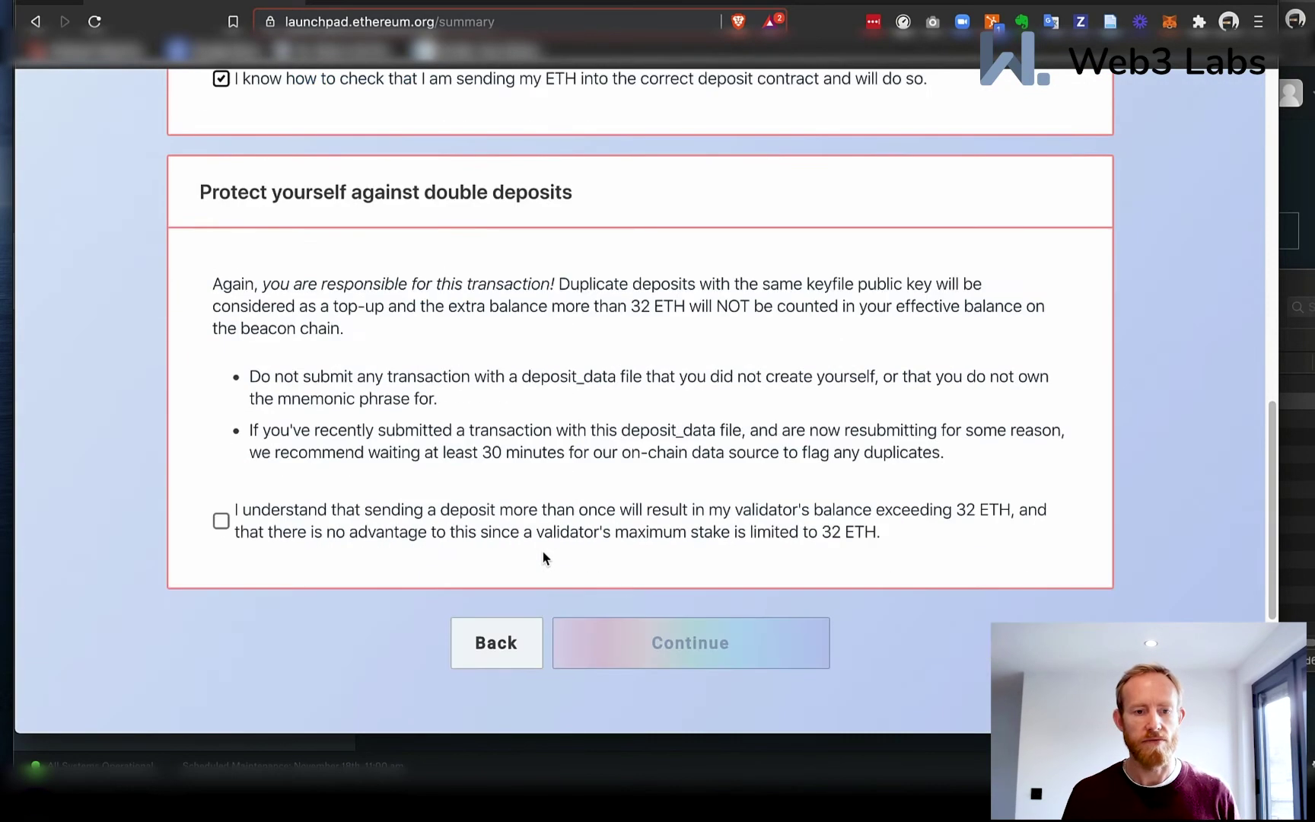
left_click(221, 522)
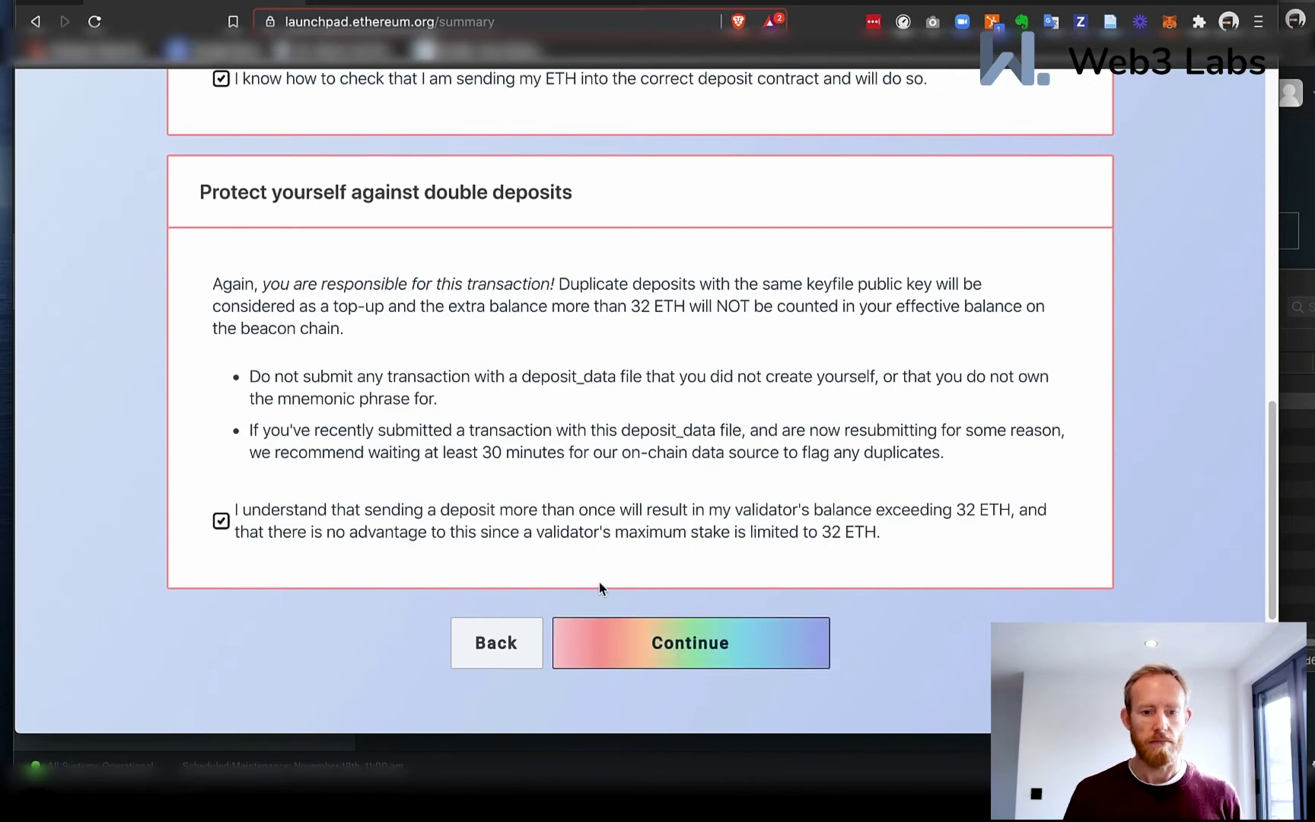
left_click(642, 643)
Step: Initiate all 3 validator transactions and copy the recipient contract address from the first Metamask request, leaving it unconfirmed
scroll(641, 636, "down", 2)
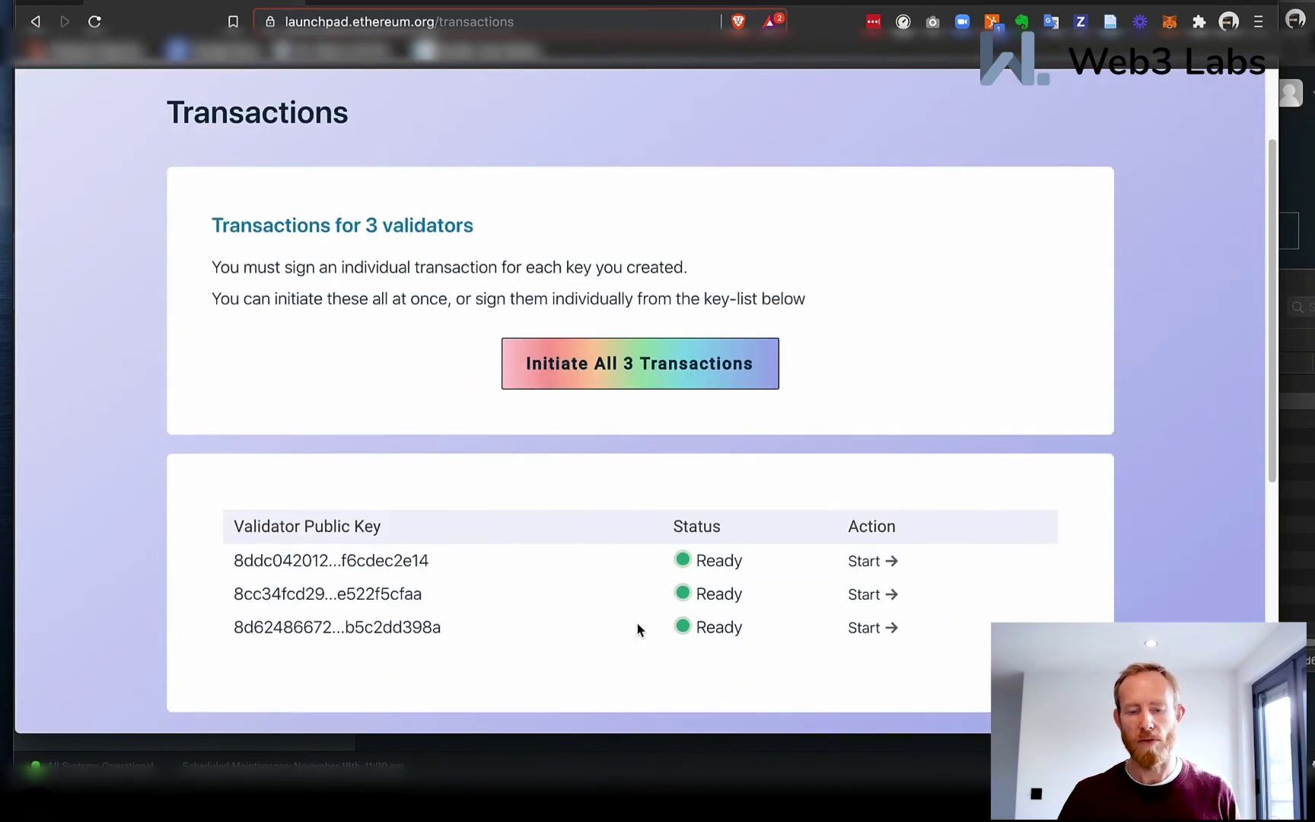
left_click(590, 366)
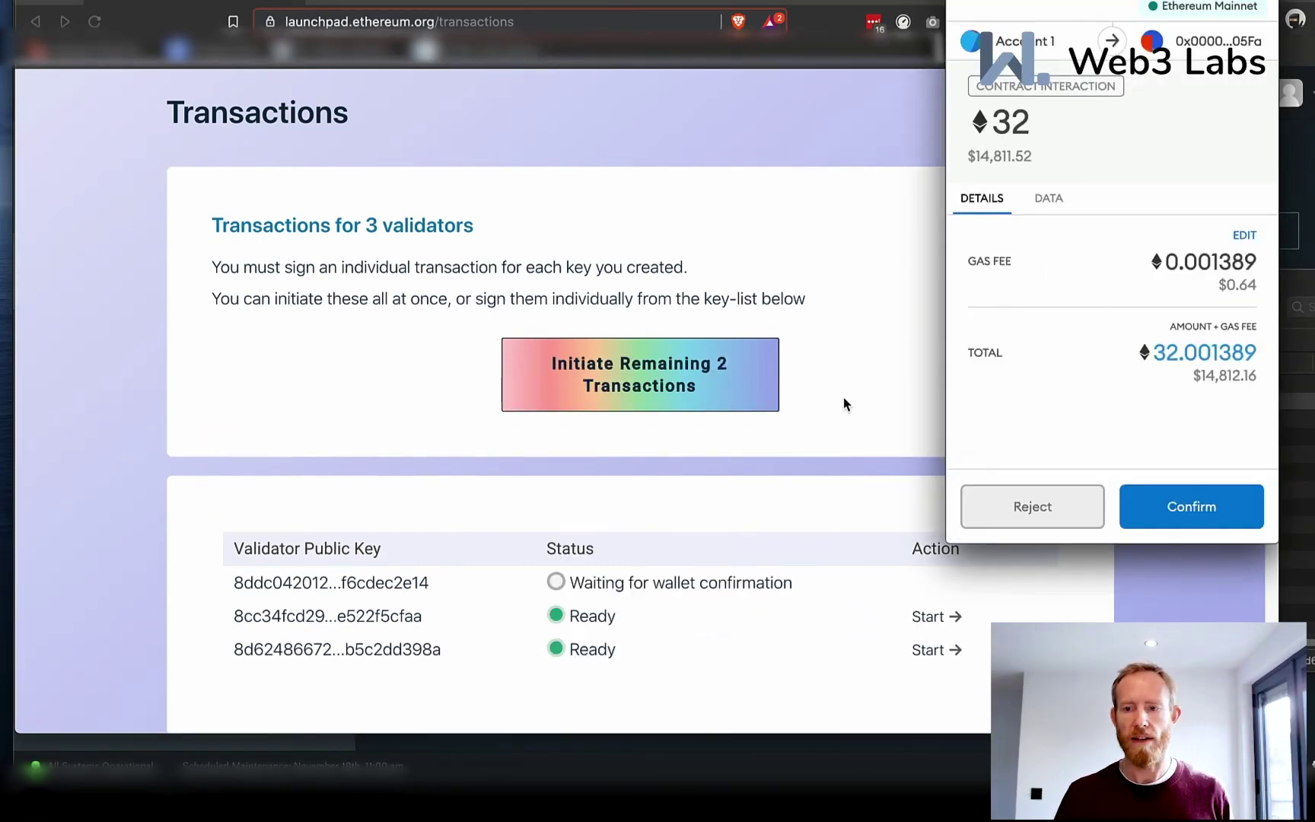
left_click(1212, 43)
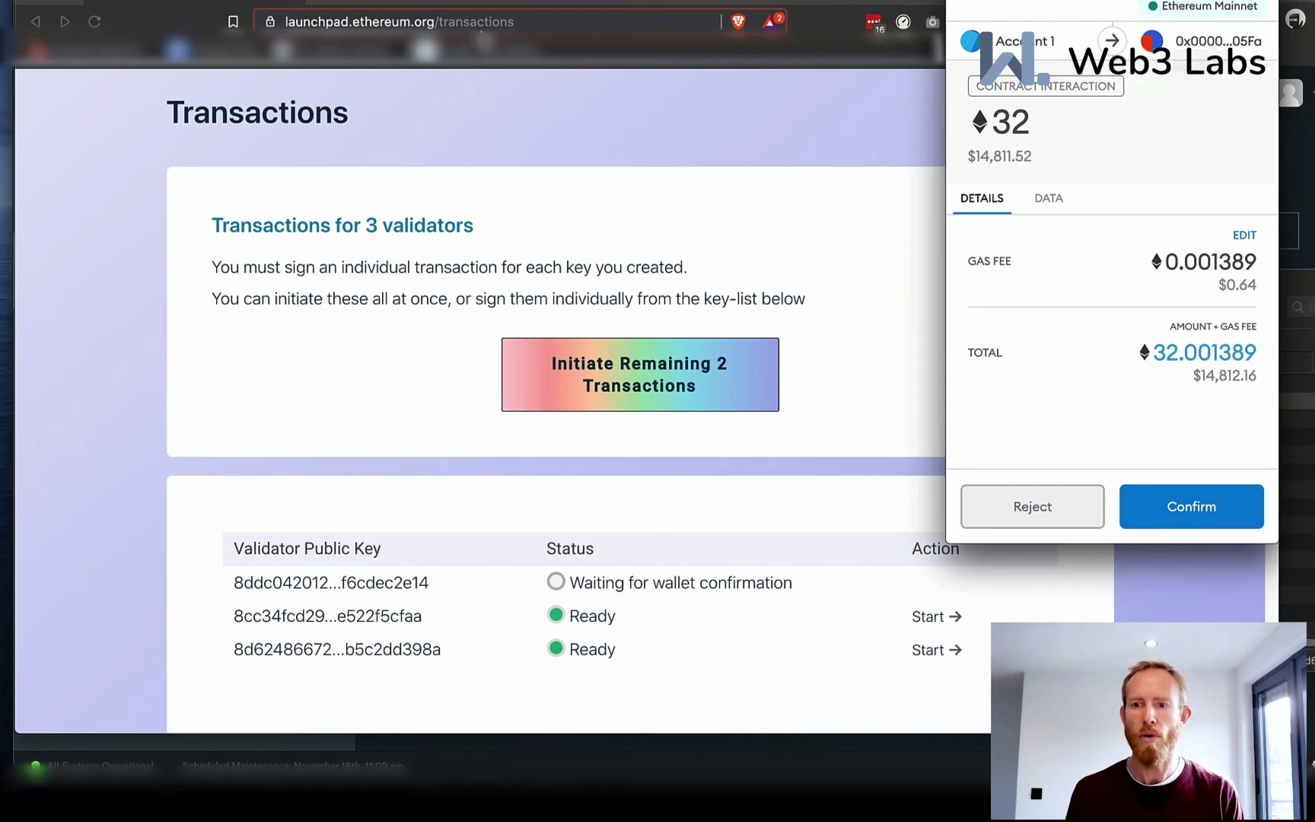
key("Escape")
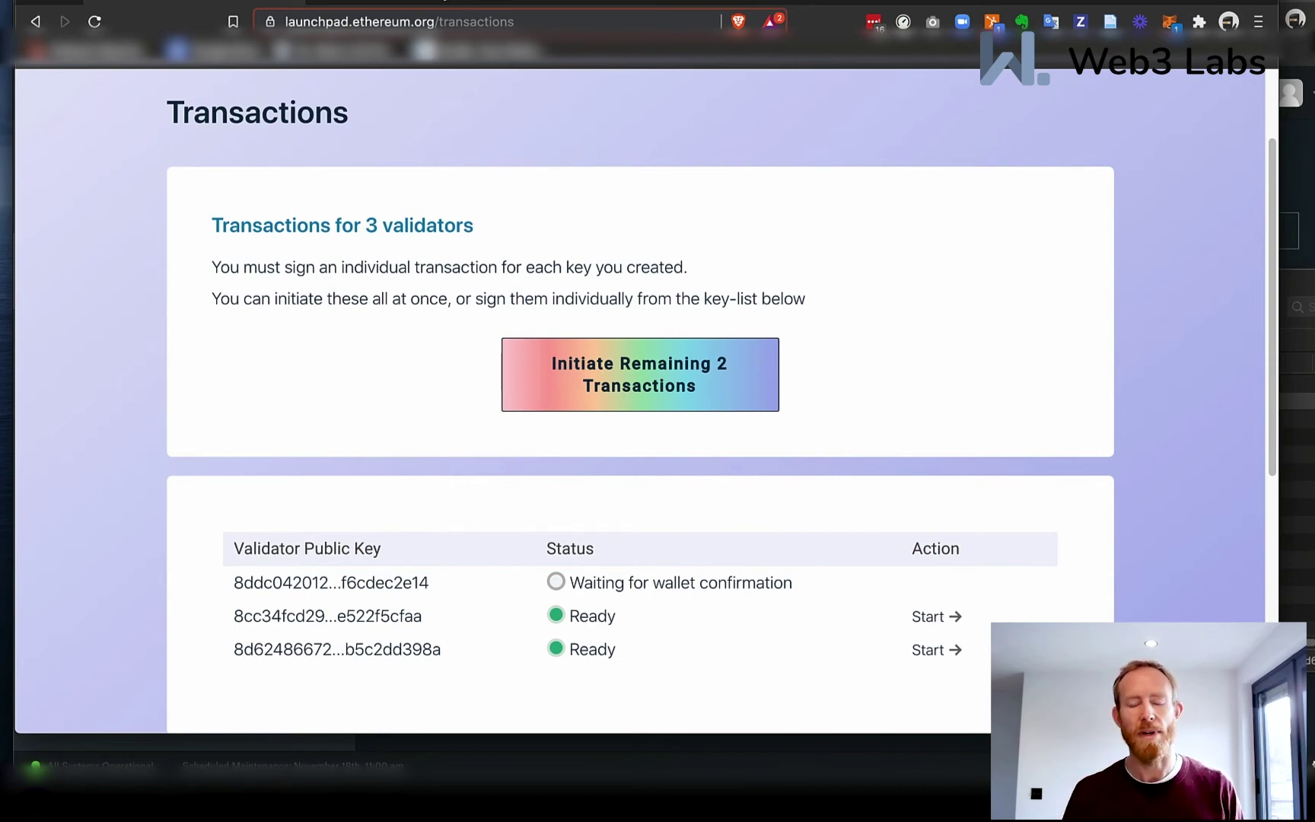
Step: Look up the copied recipient address on etherscan.io in a new tab and inspect its contract overview and transactions
key("ctrl+t")
type("etherscan.io")
key("Return")
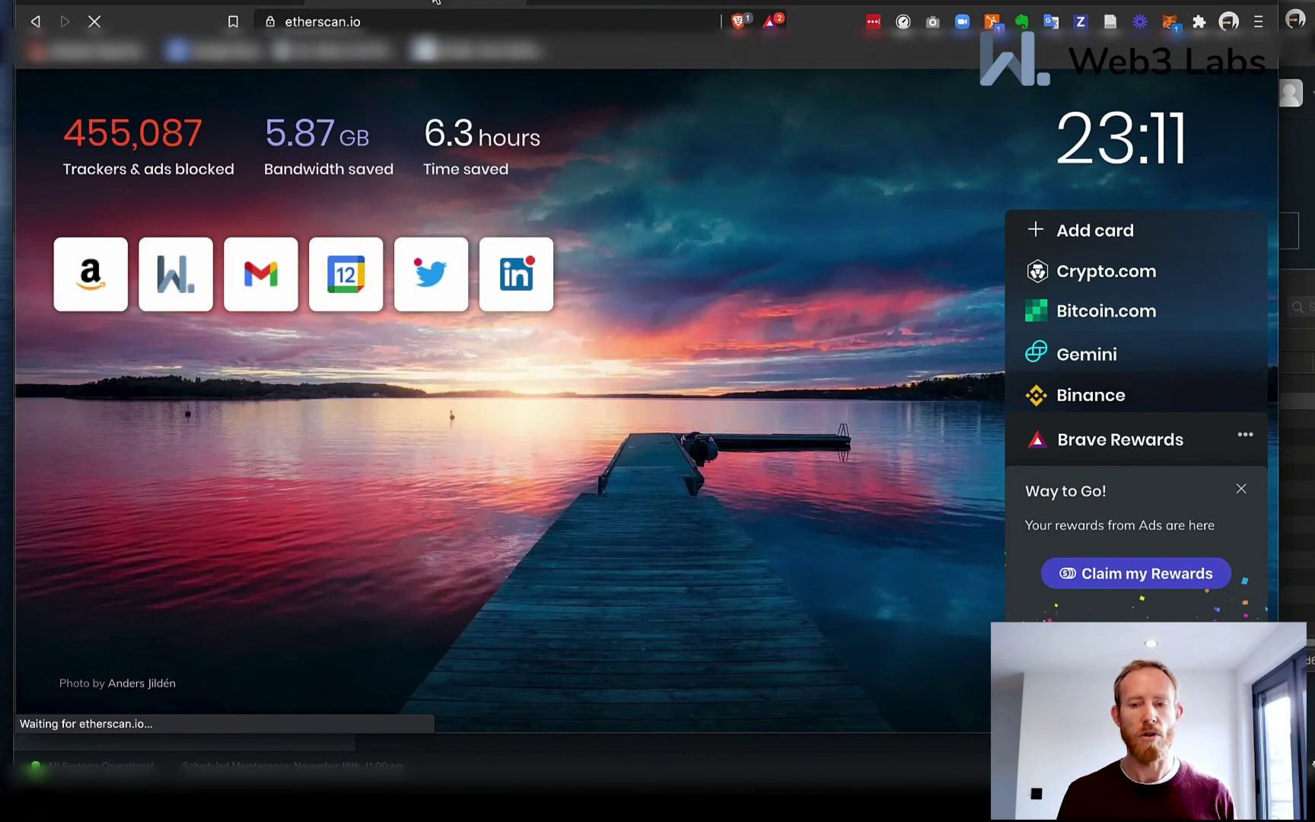
key("ctrl+v")
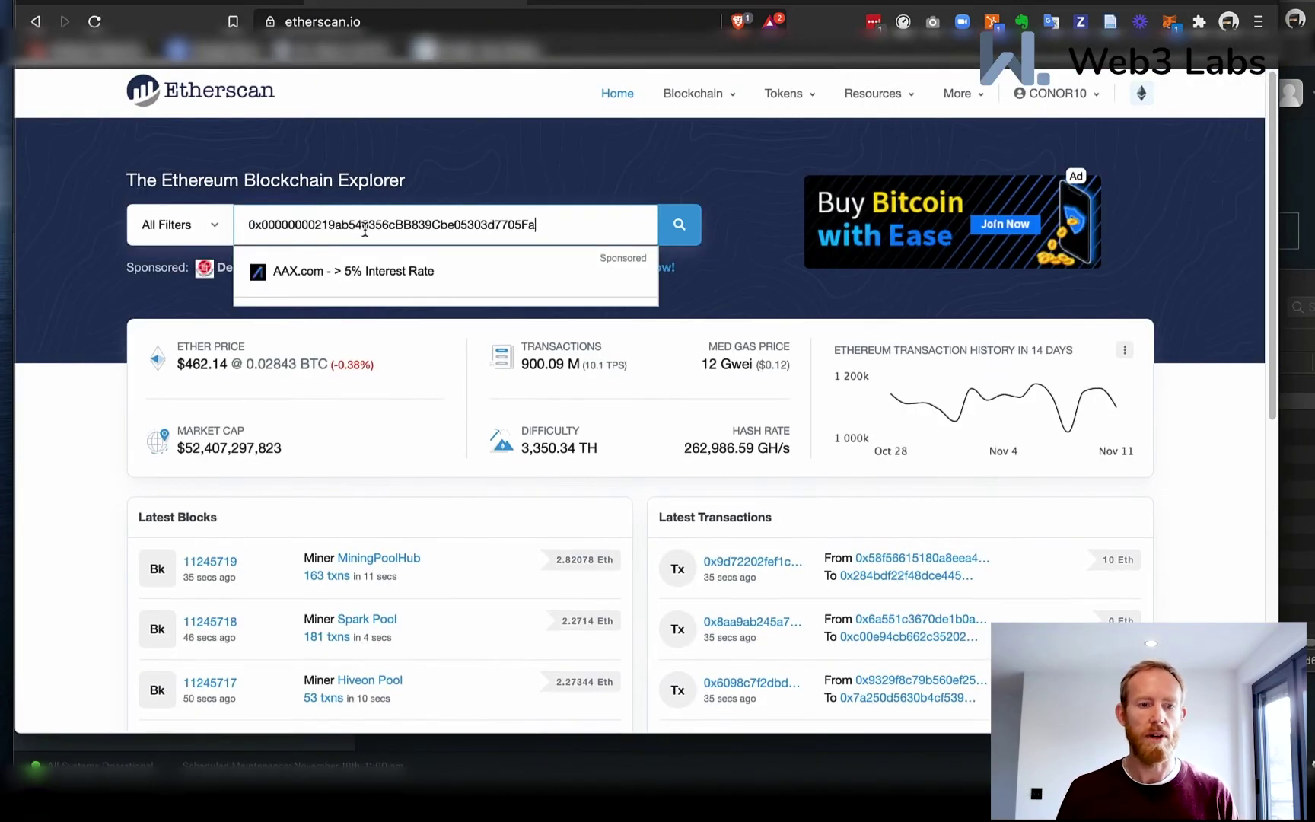
left_click(675, 226)
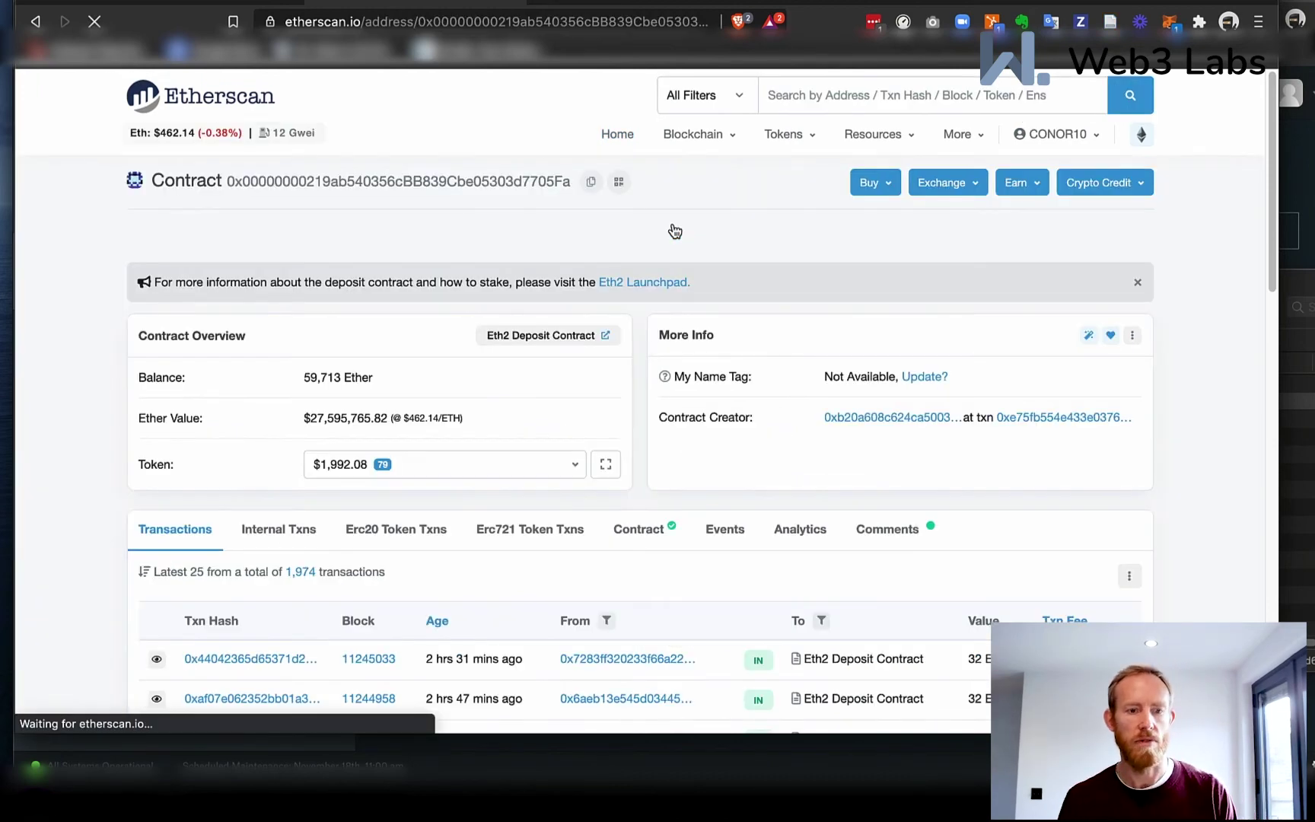
scroll(761, 404, "down", 3)
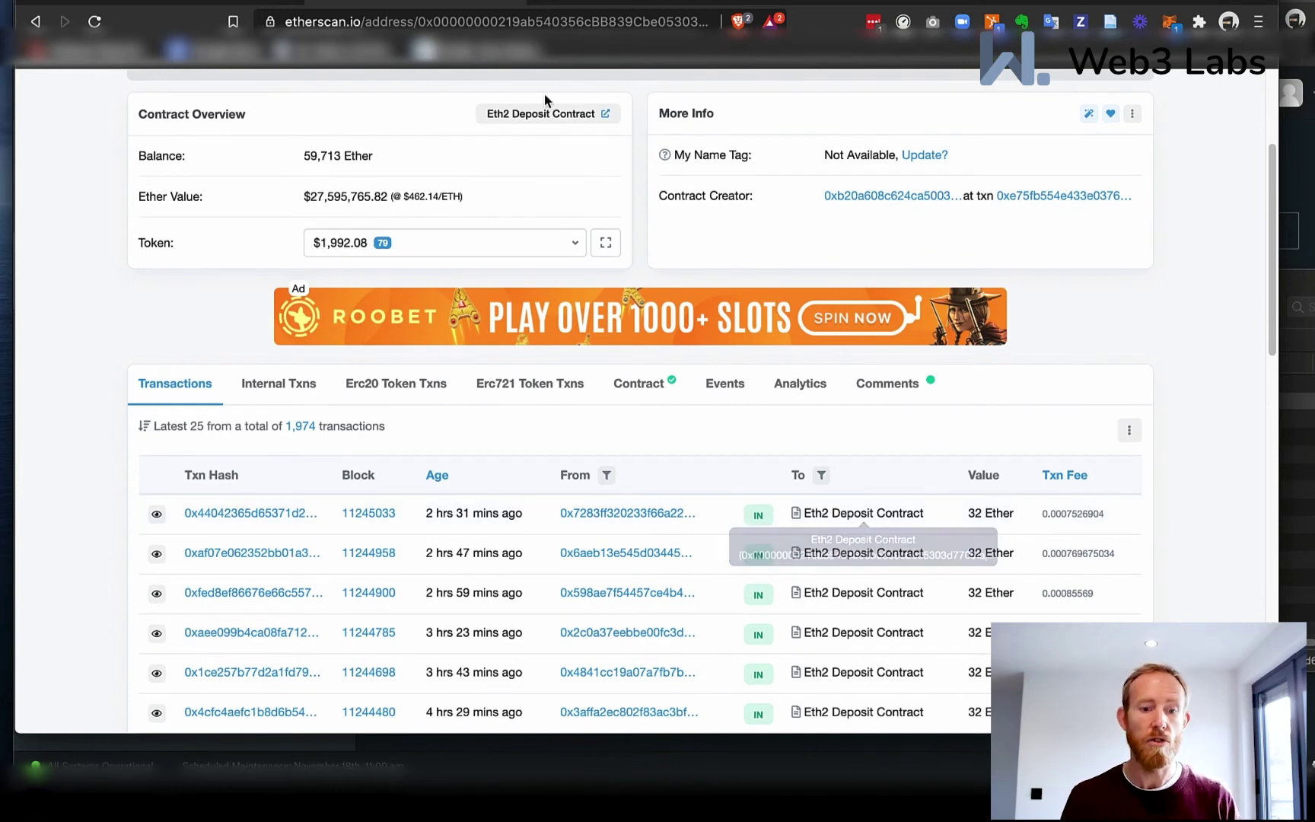
Step: Open ethereum.org/en/eth2/deposit-contract/, accept the three confirmation statements and reveal the Eth2 deposit contract address
left_click(447, 10)
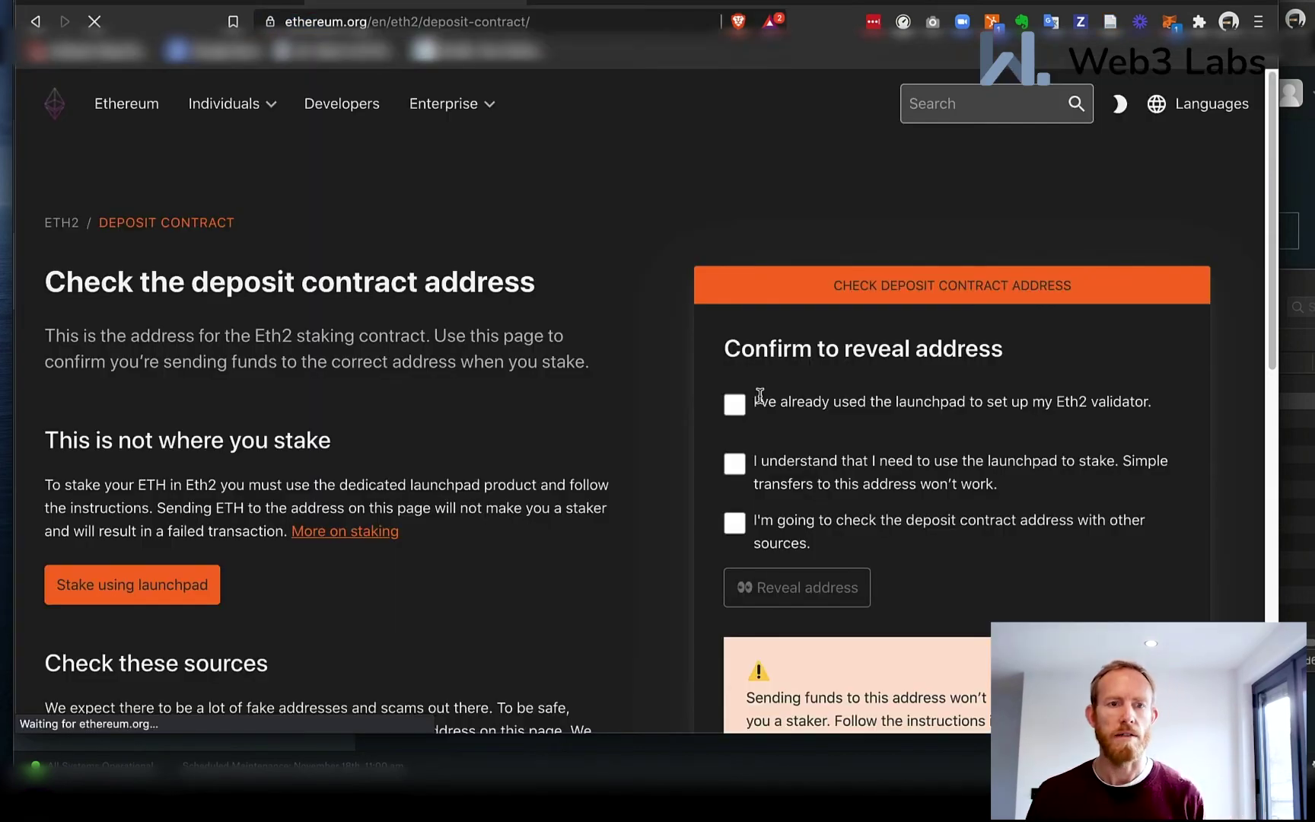
left_click(735, 403)
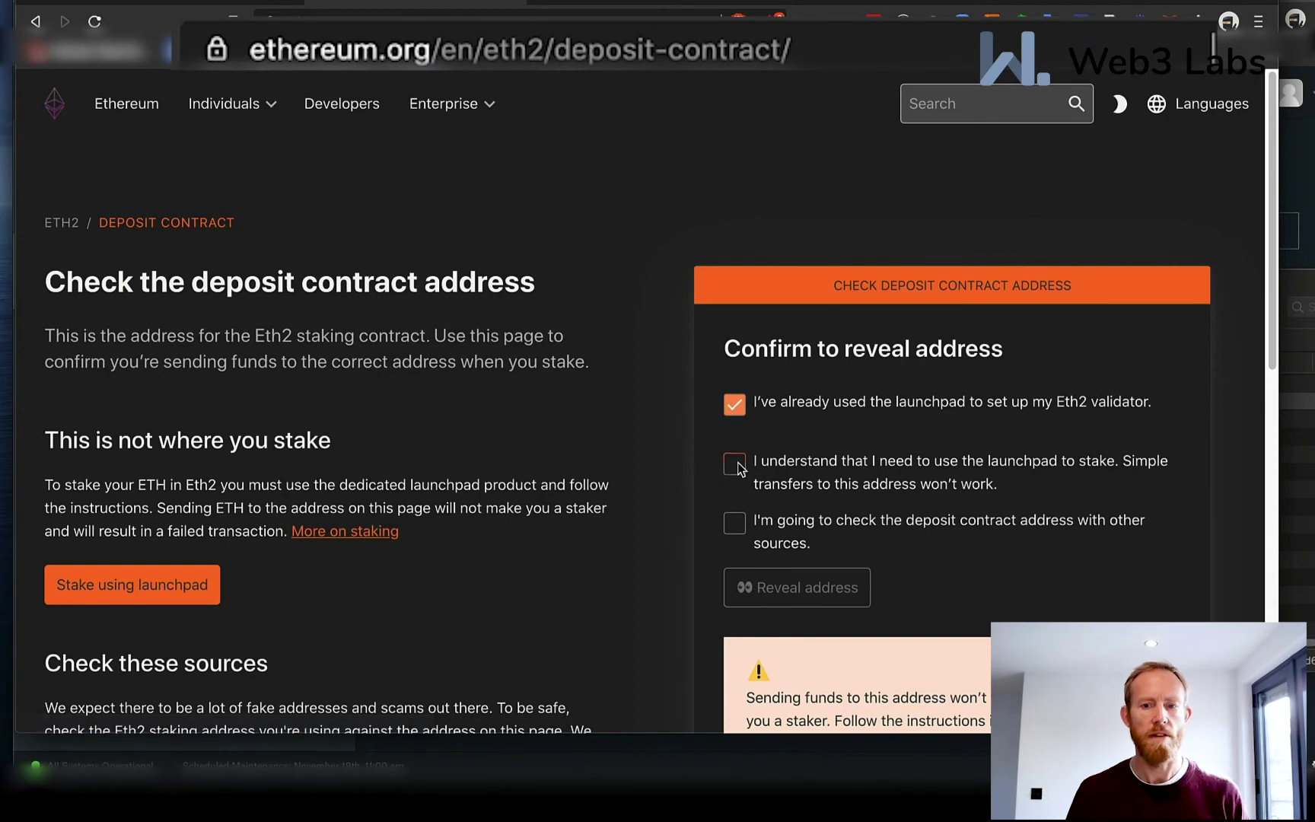
left_click(734, 523)
left_click(784, 588)
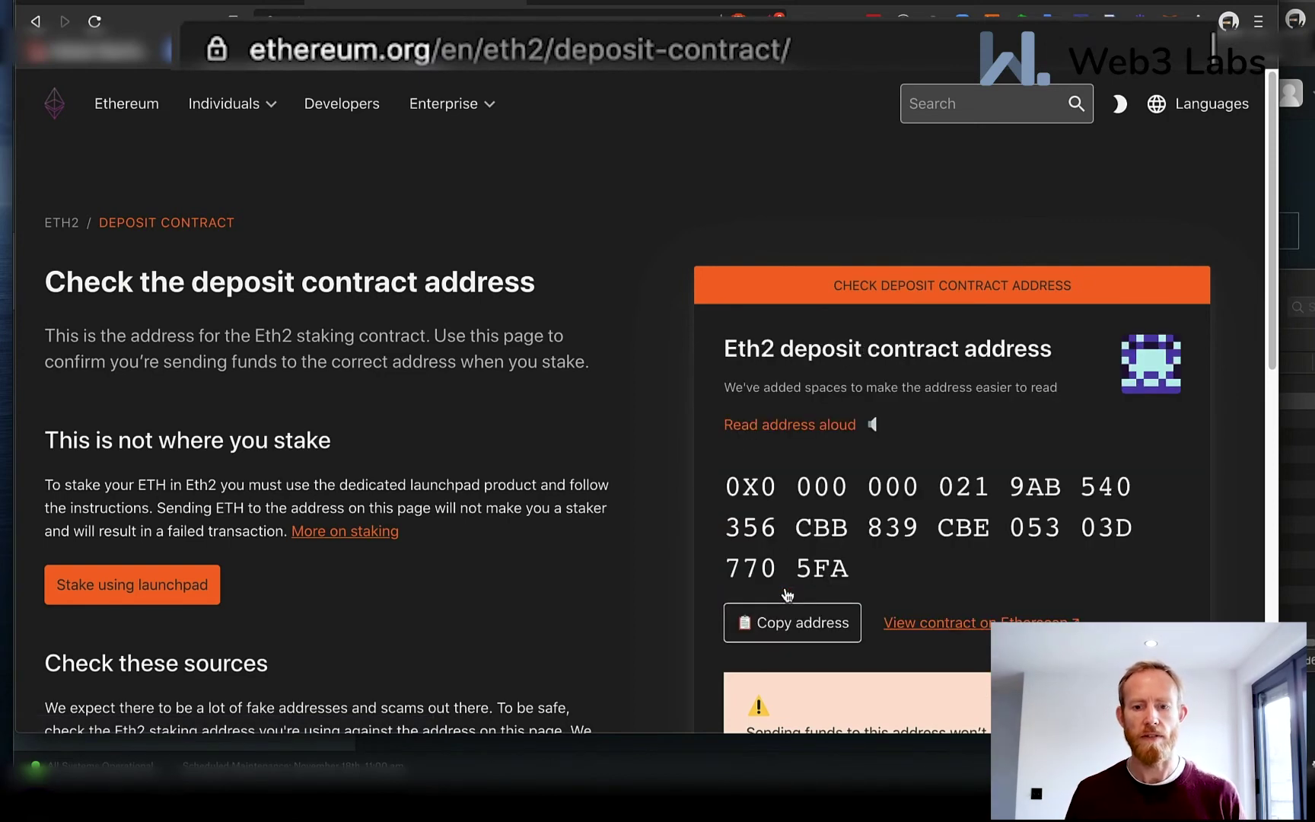
Step: Follow the deposit contract page's link to Etherscan and compare the contract address shown there
left_click(974, 631)
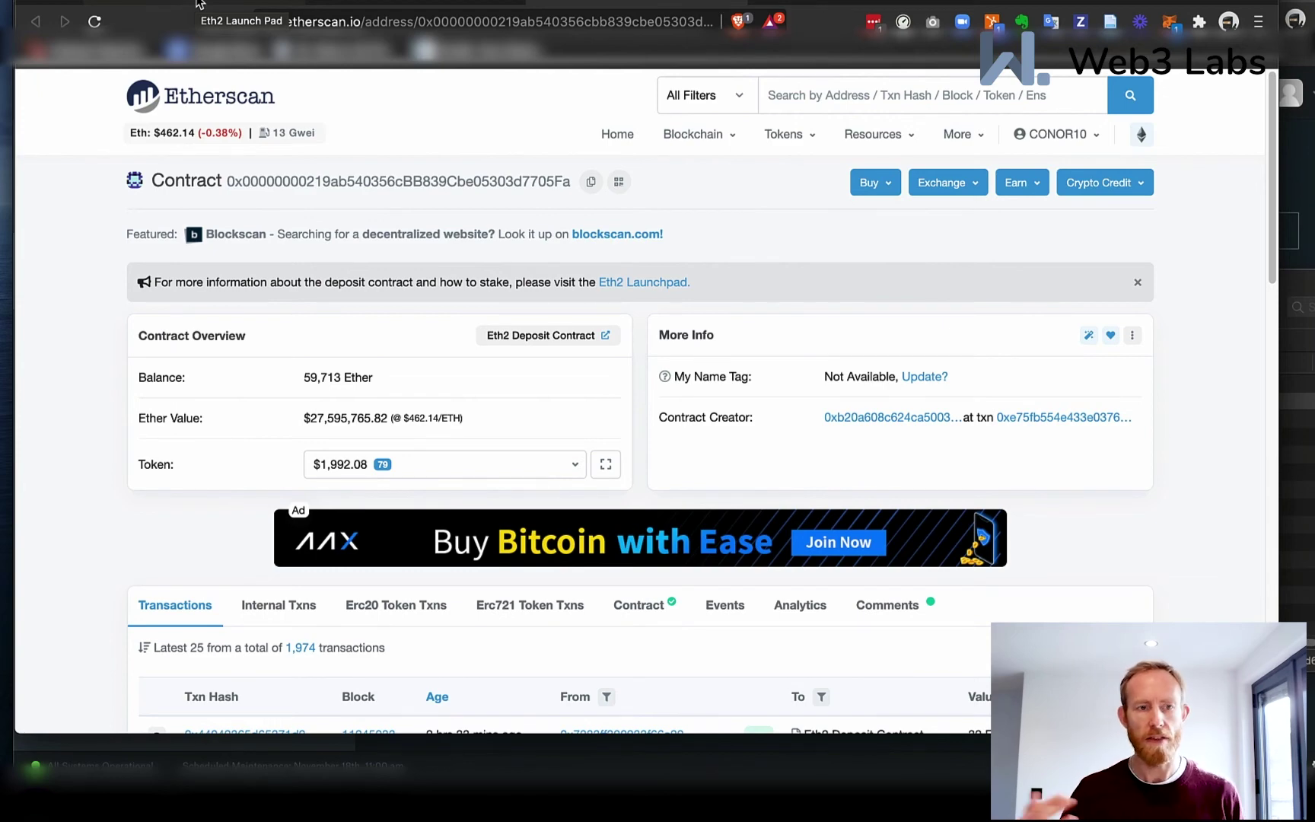
scroll(683, 421, "down", 1)
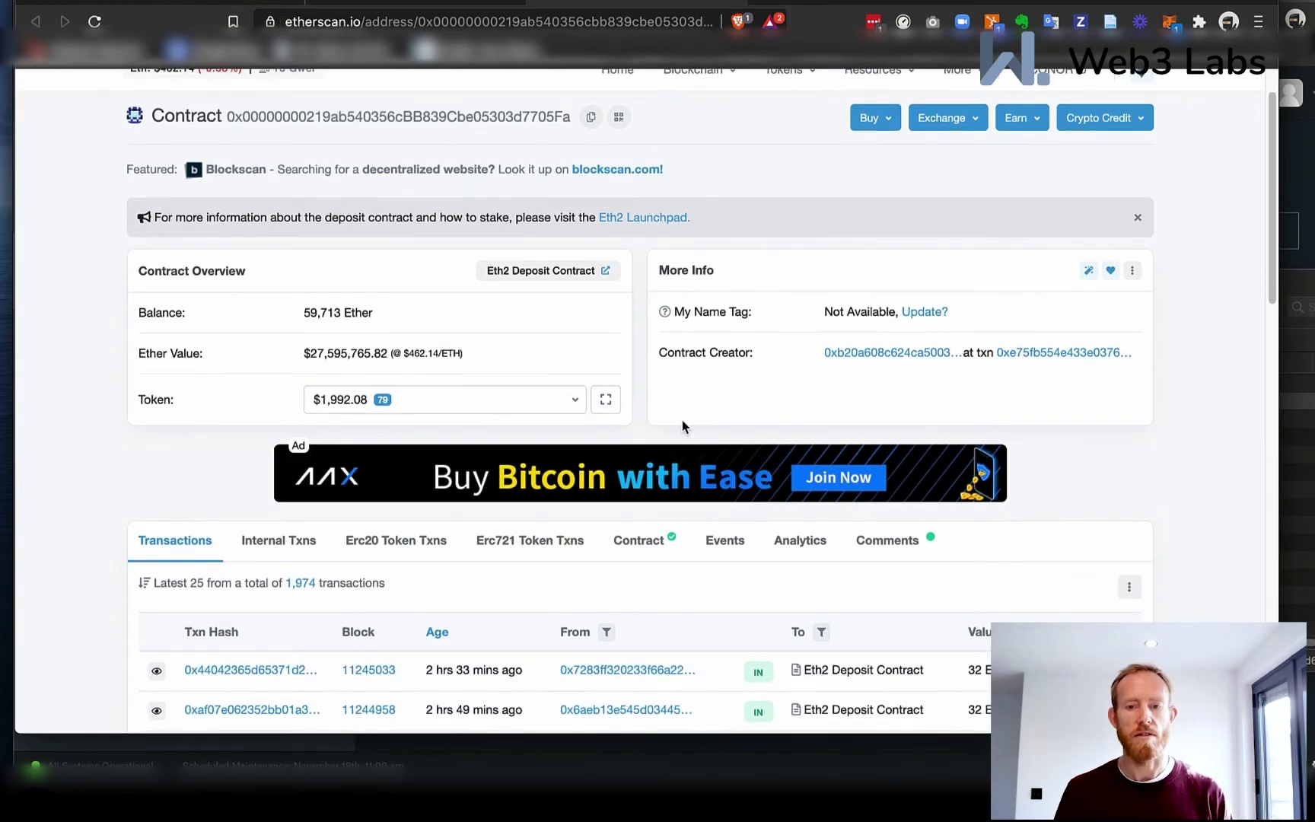
scroll(683, 426, "up", 1)
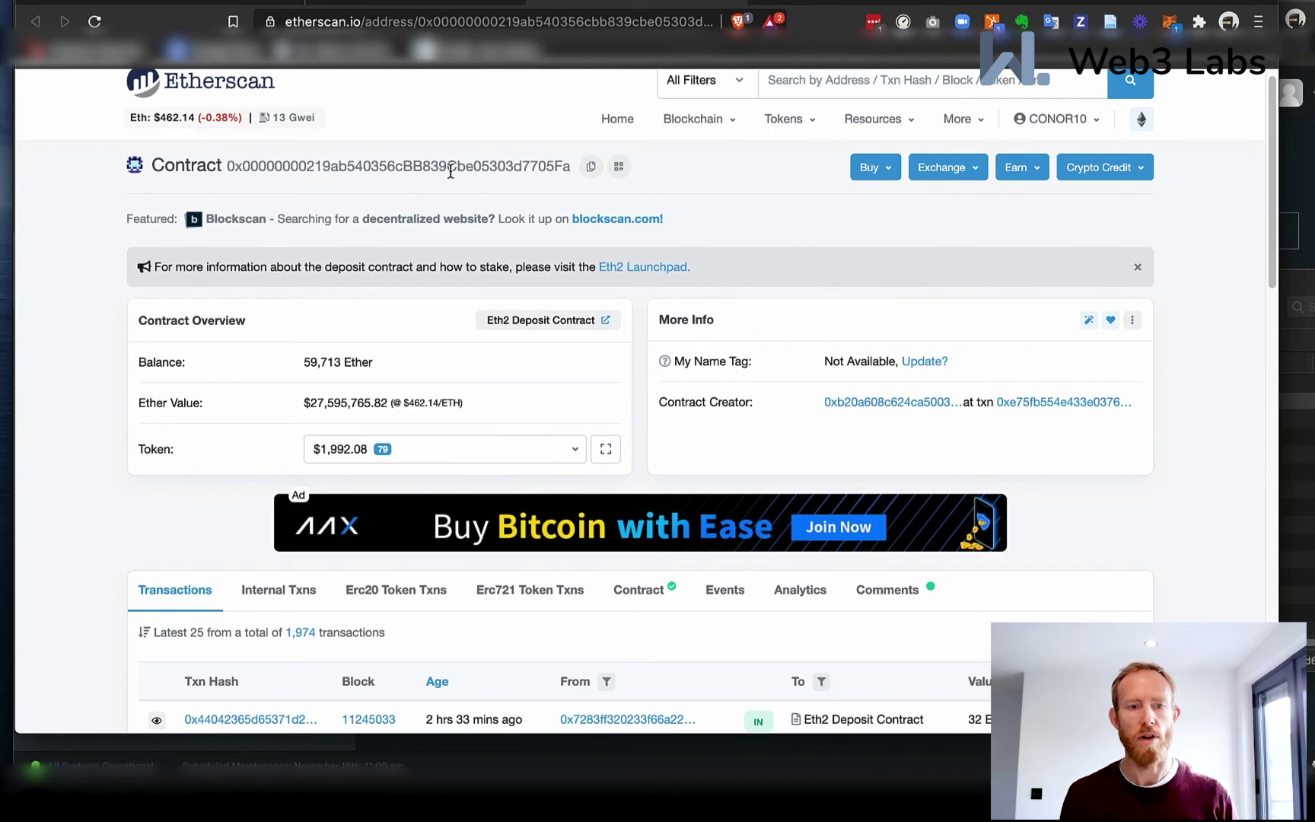
Step: Return to the Launch Pad transactions and confirm all three 32 ETH deposit transactions in Metamask
left_click(192, 2)
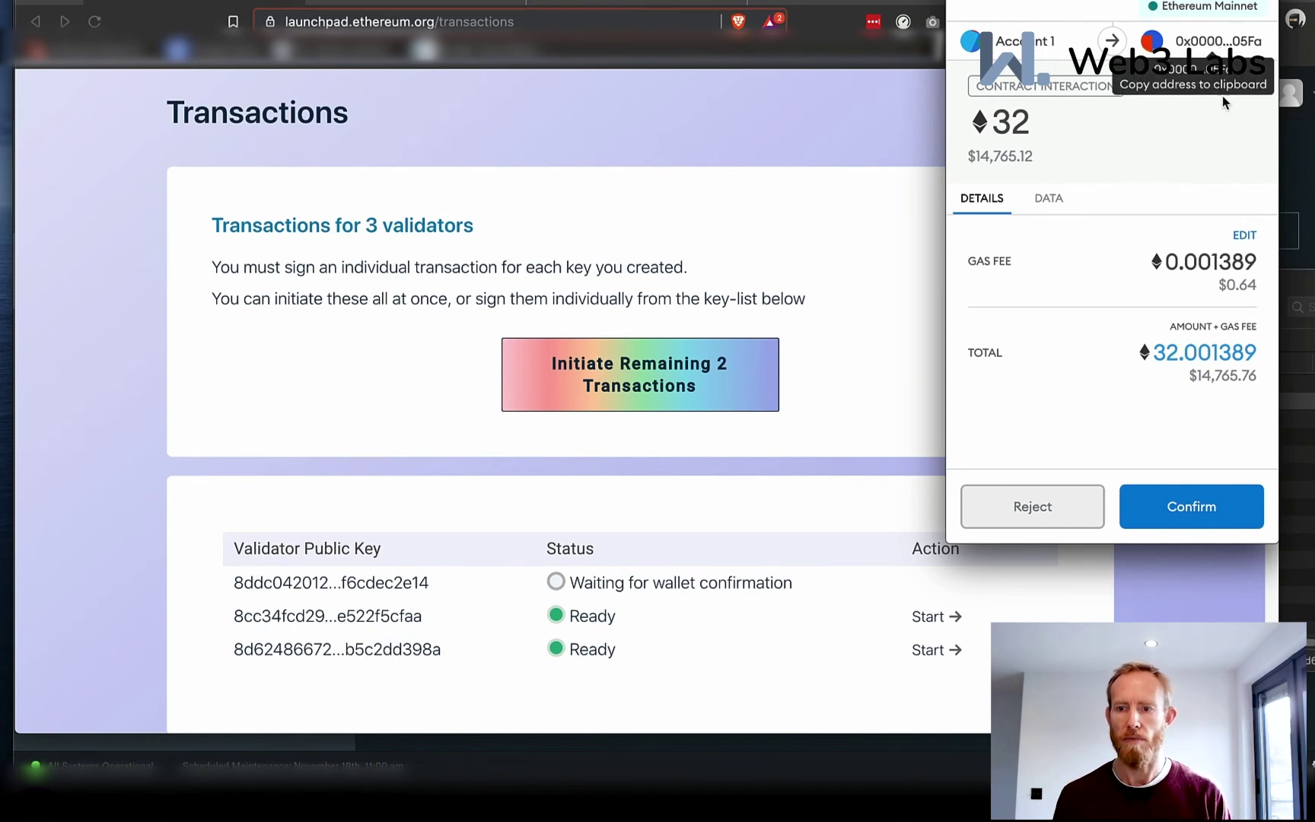
left_click(1192, 504)
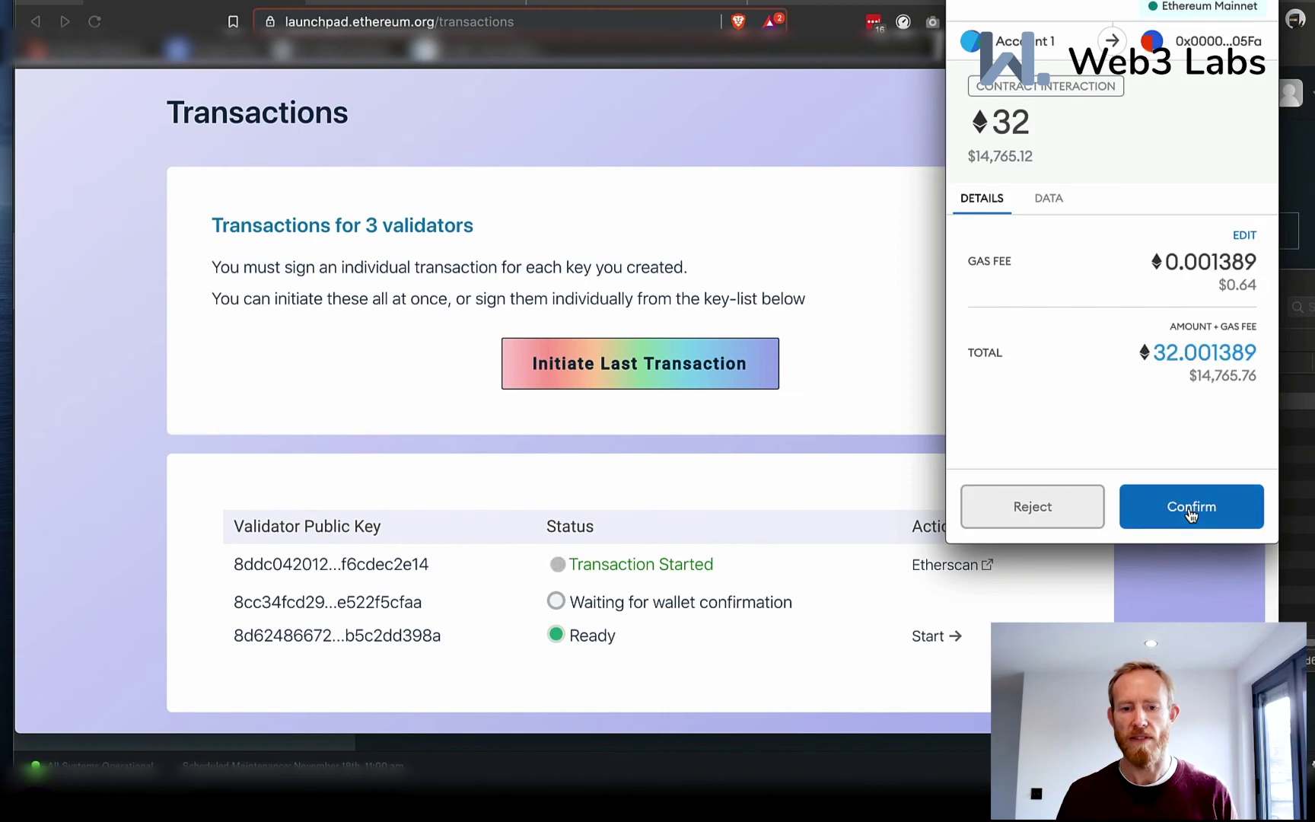
left_click(1192, 510)
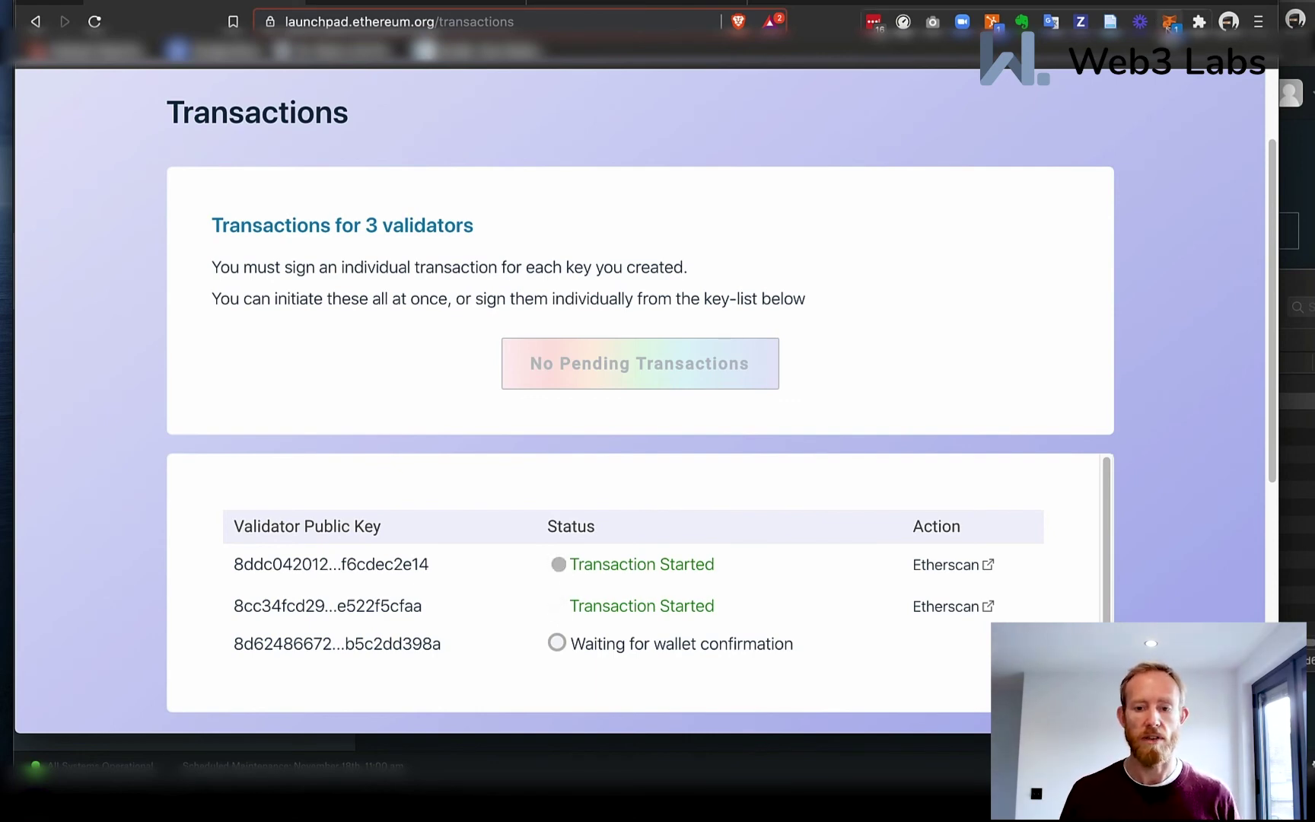
left_click(1168, 23)
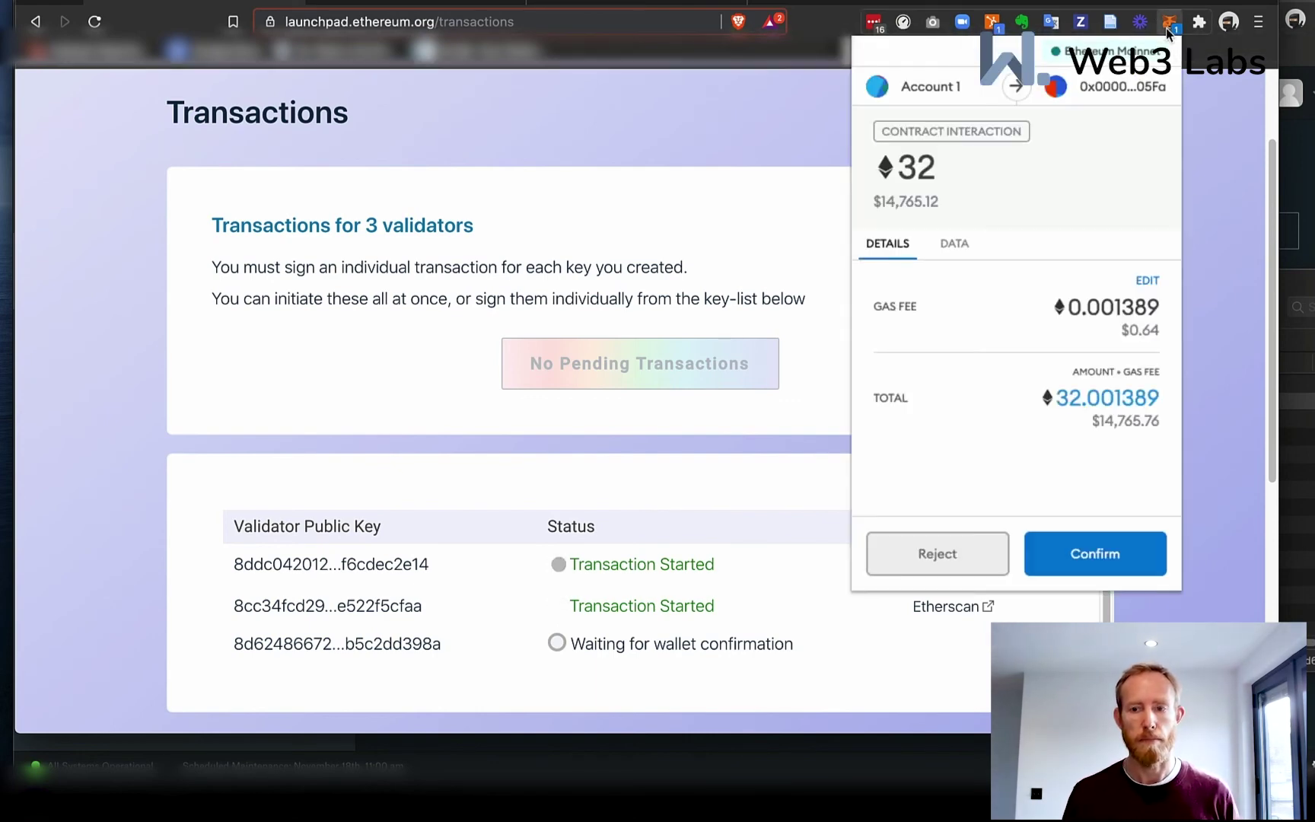
left_click(1098, 549)
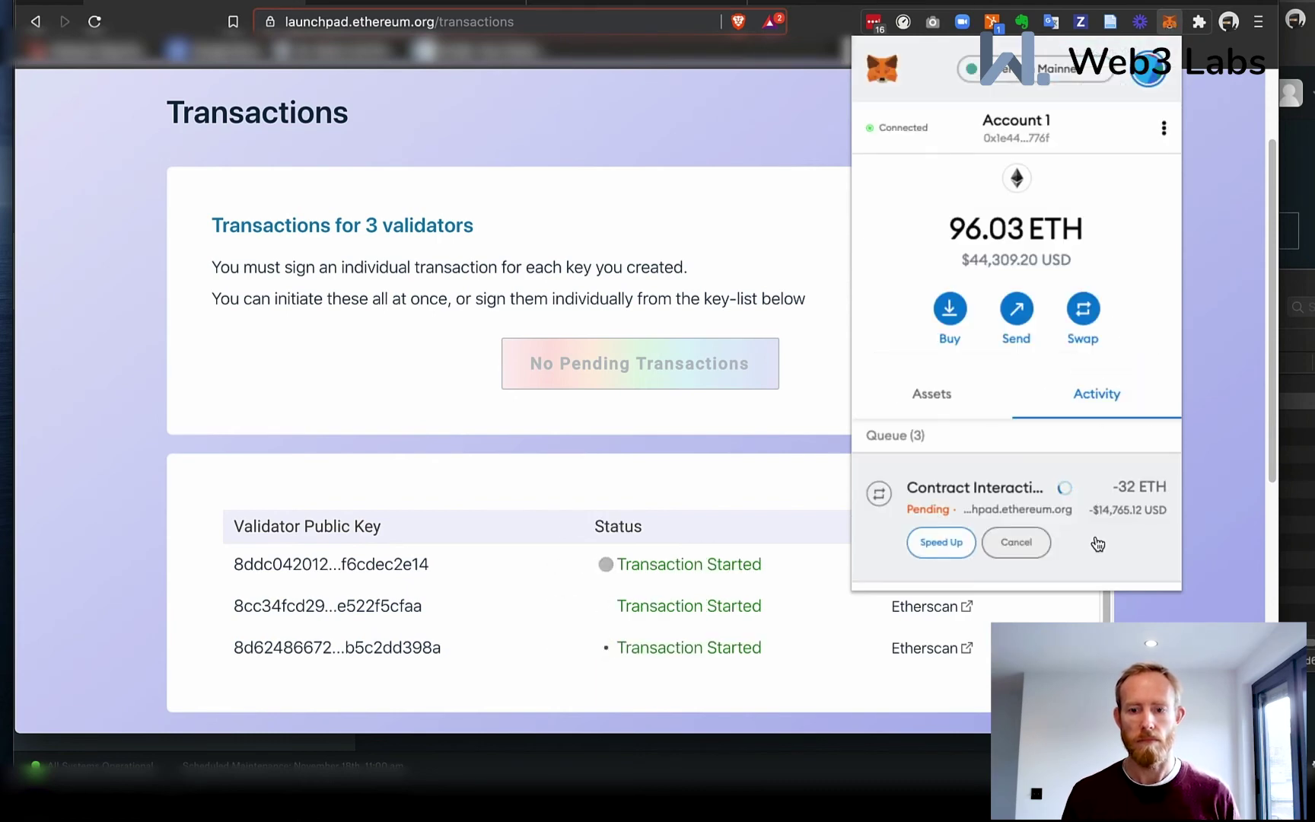
Step: Check the three deposit transactions in Metamask's activity list, then close the wallet
scroll(969, 498, "down", 3)
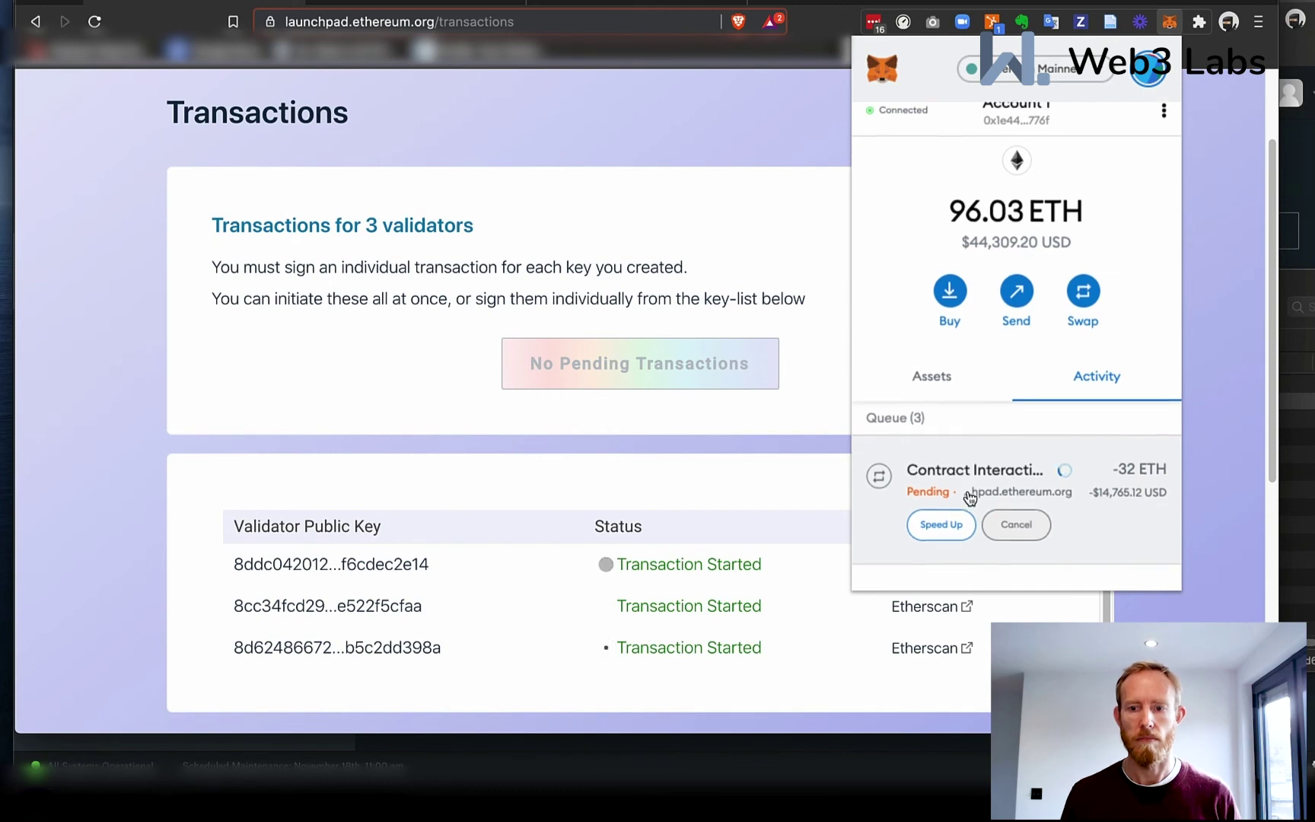
scroll(969, 498, "down", 2)
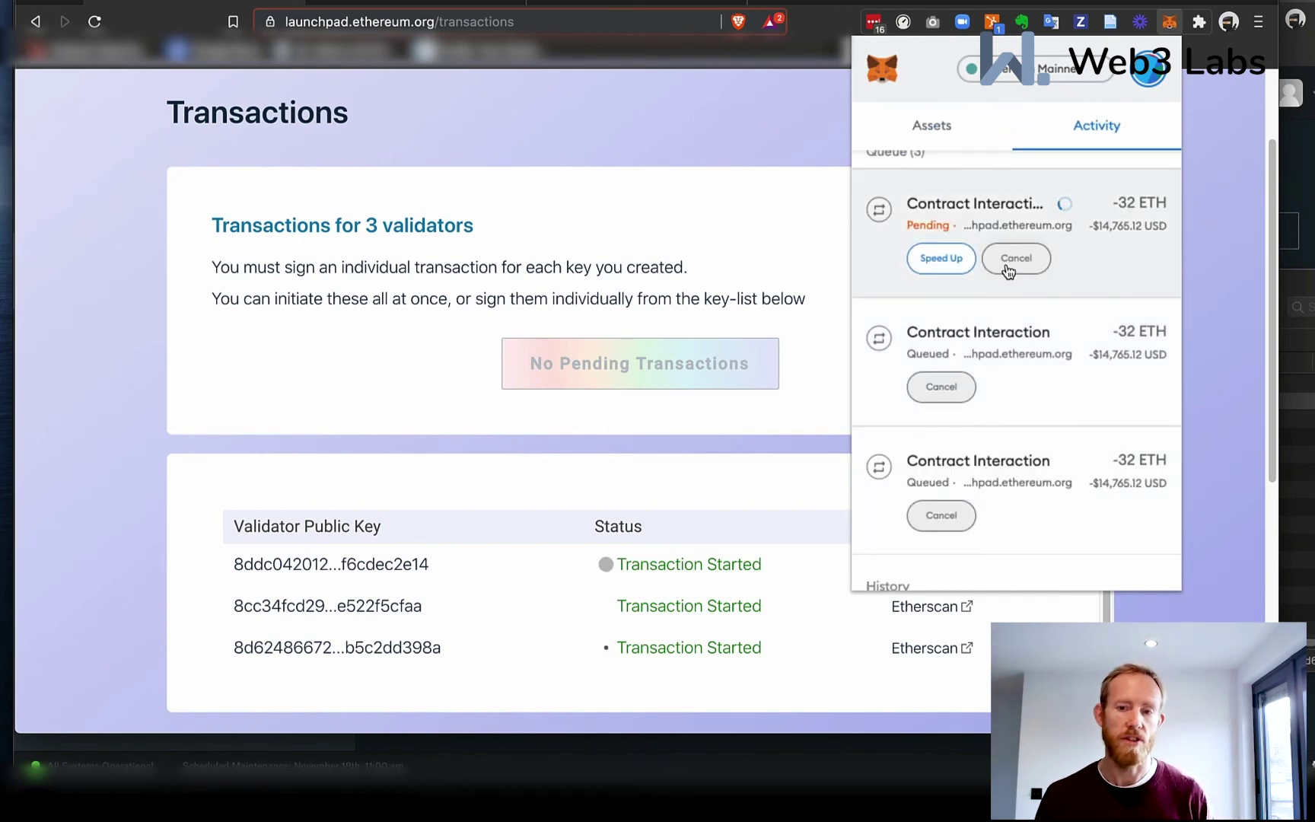
scroll(1010, 312, "up", 2)
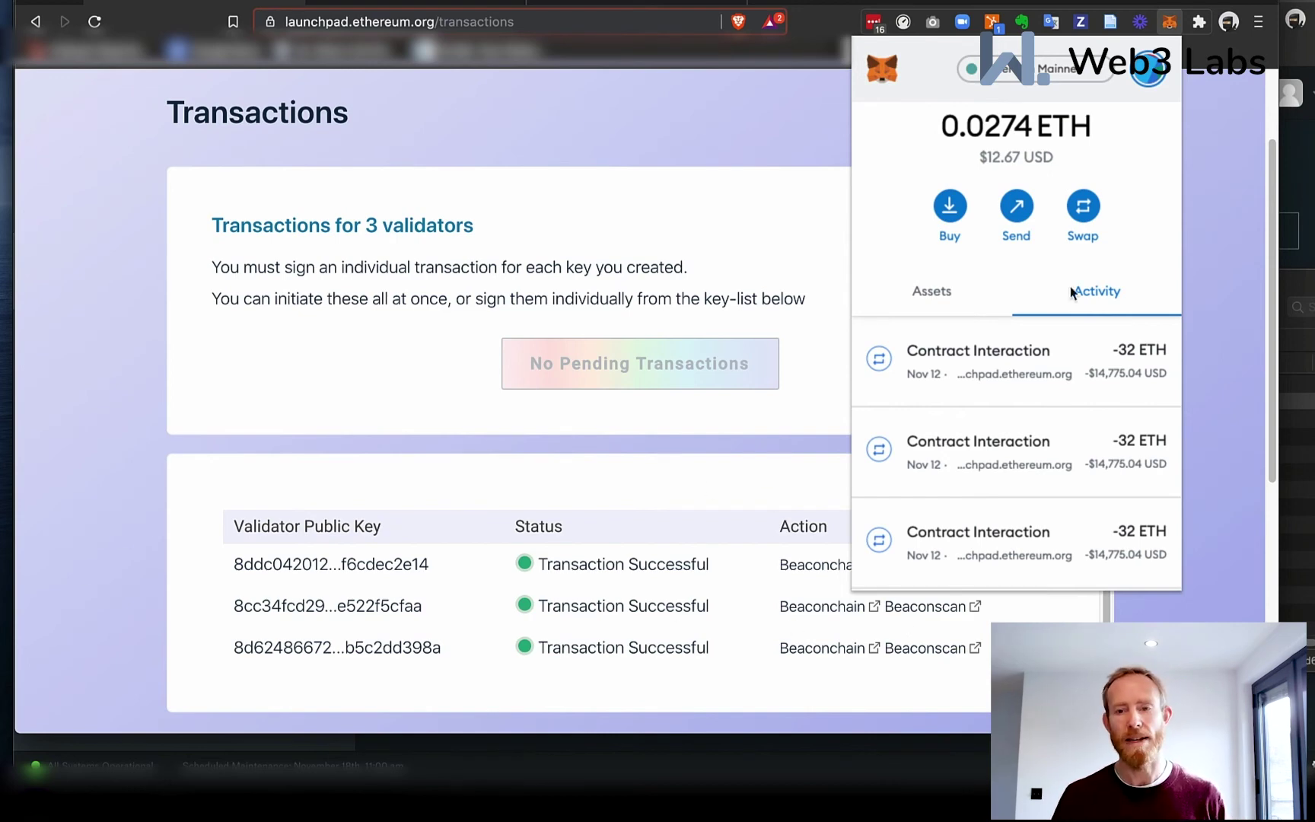
left_click(694, 484)
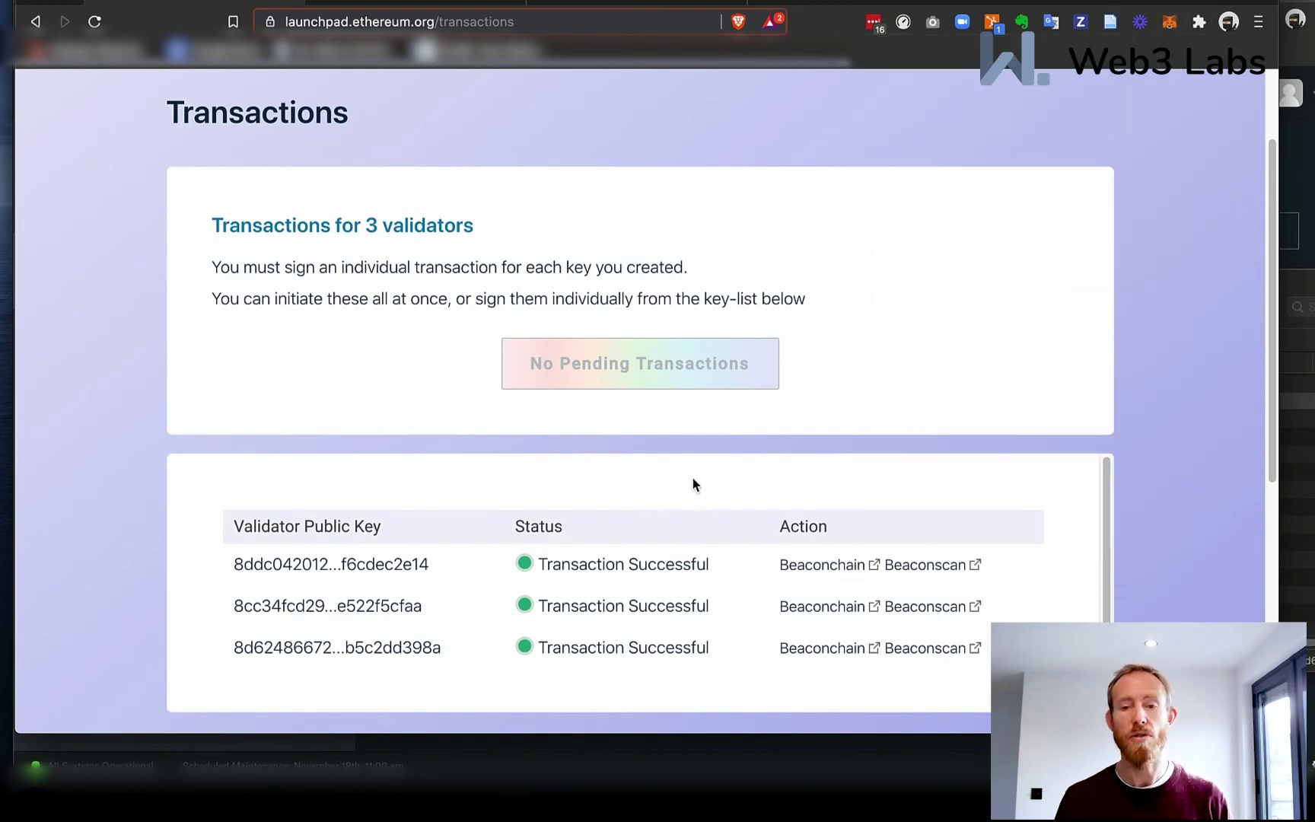
Step: Check each of the three validators' deposit status on its Beaconchain page, returning to the Launch Pad transactions after each
left_click(790, 571)
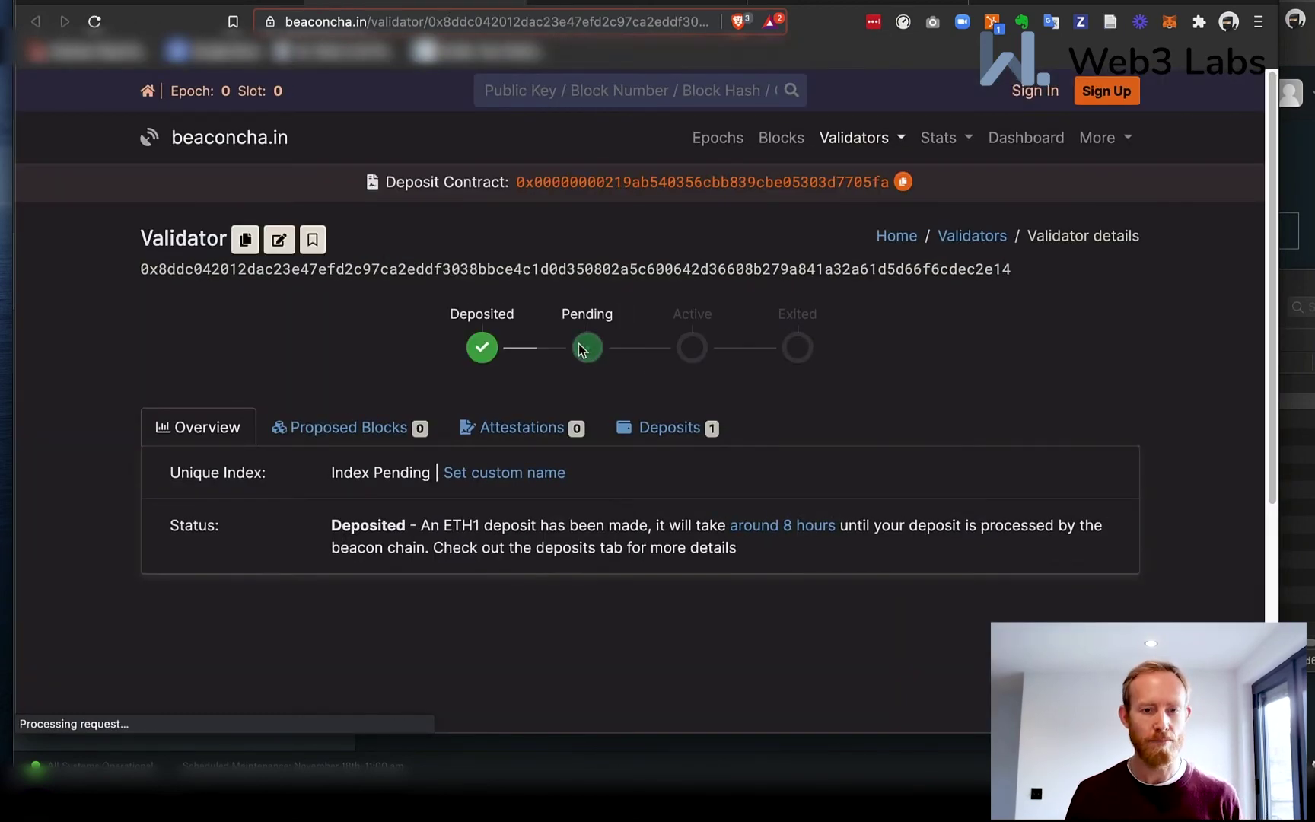
left_click(516, 6)
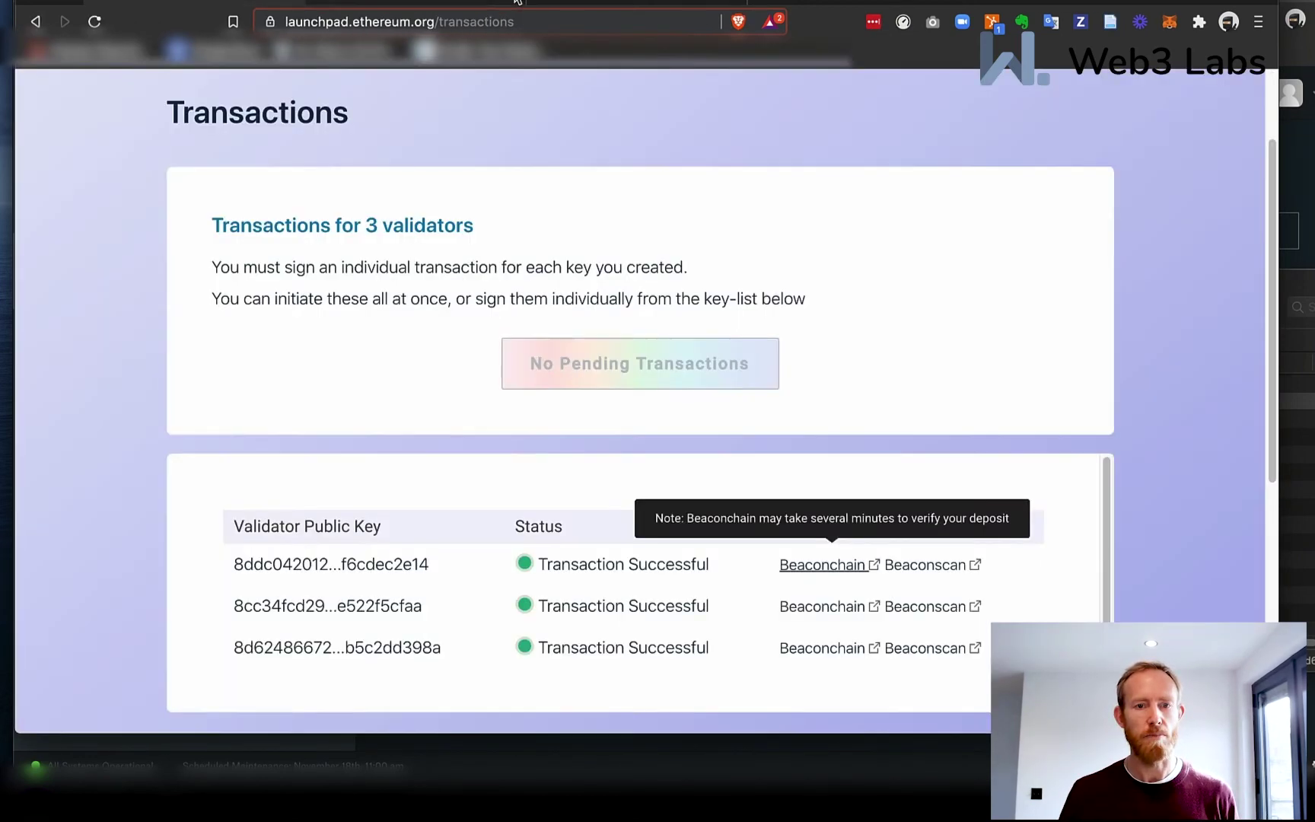
left_click(794, 613)
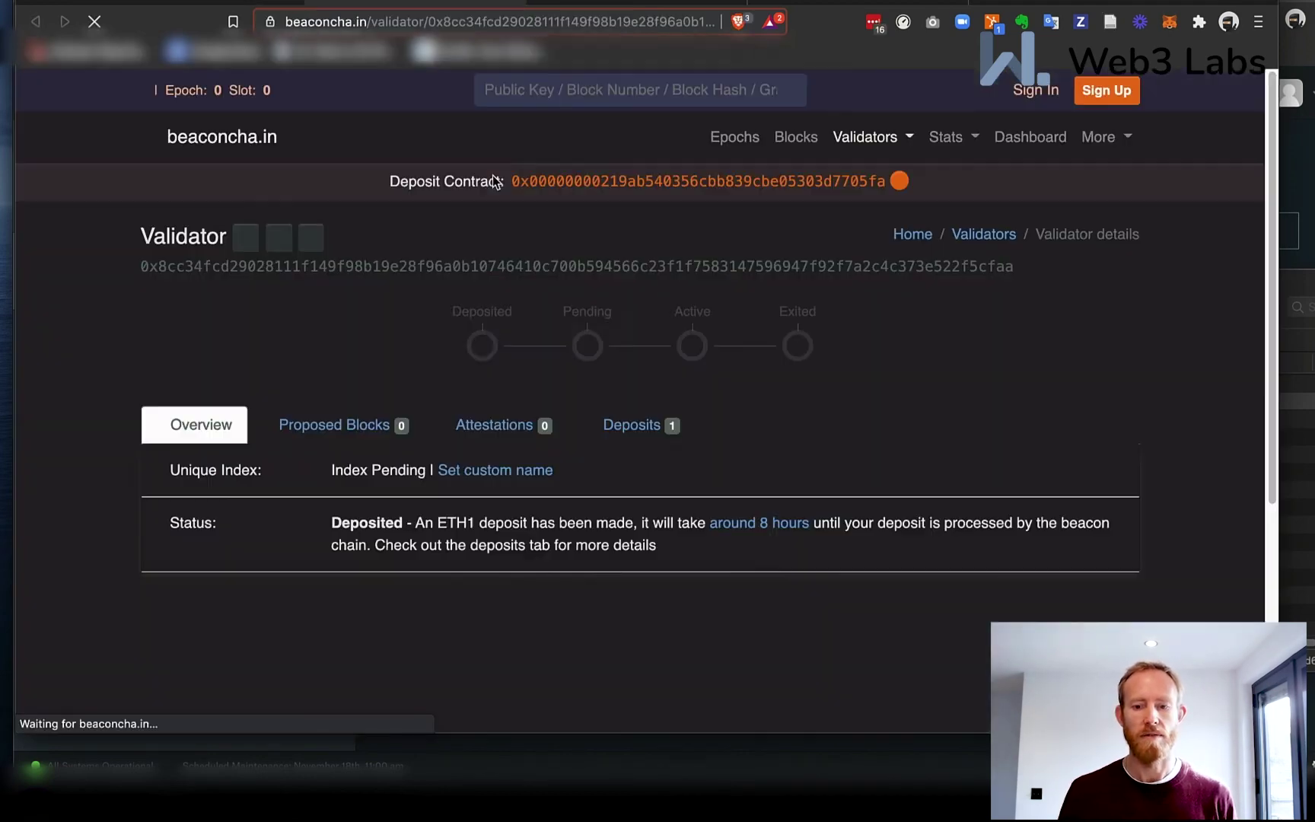
left_click(511, 3)
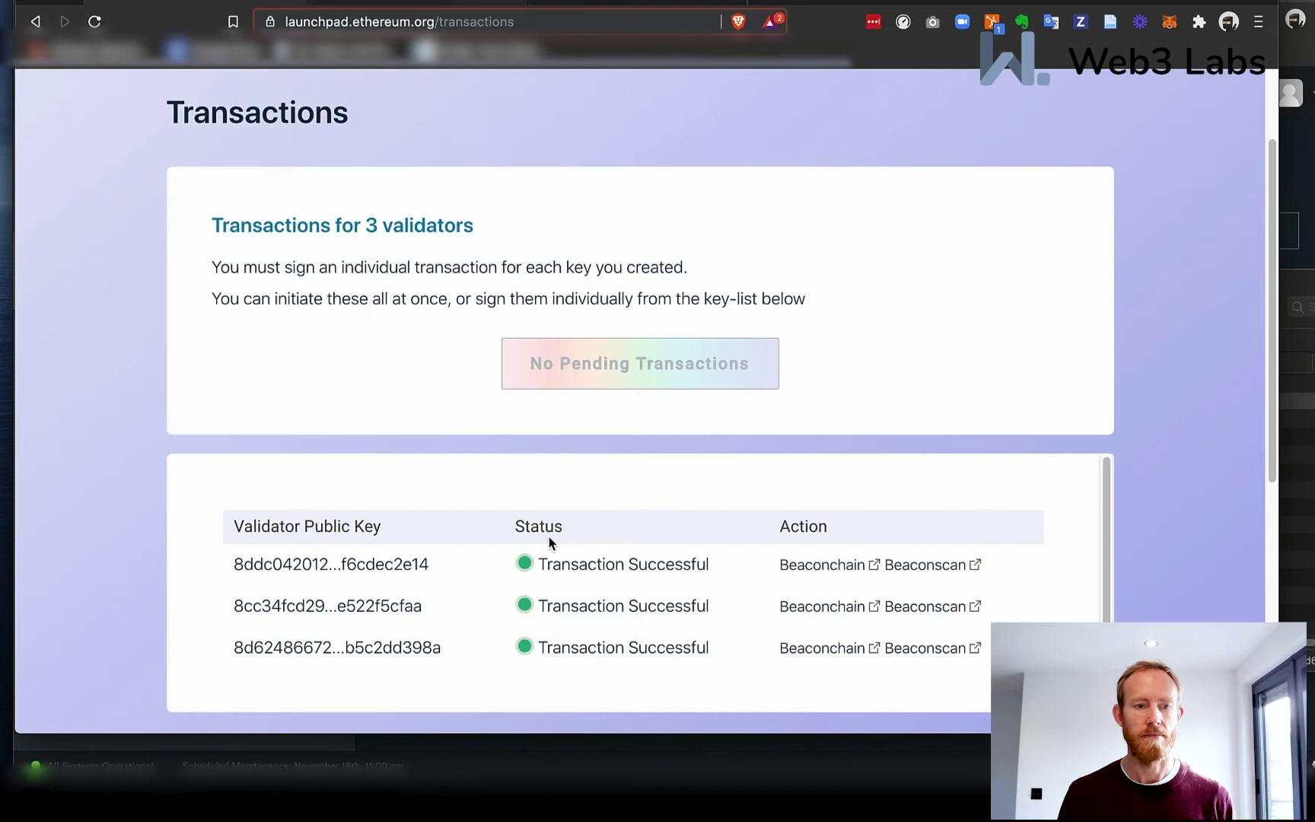
left_click(816, 657)
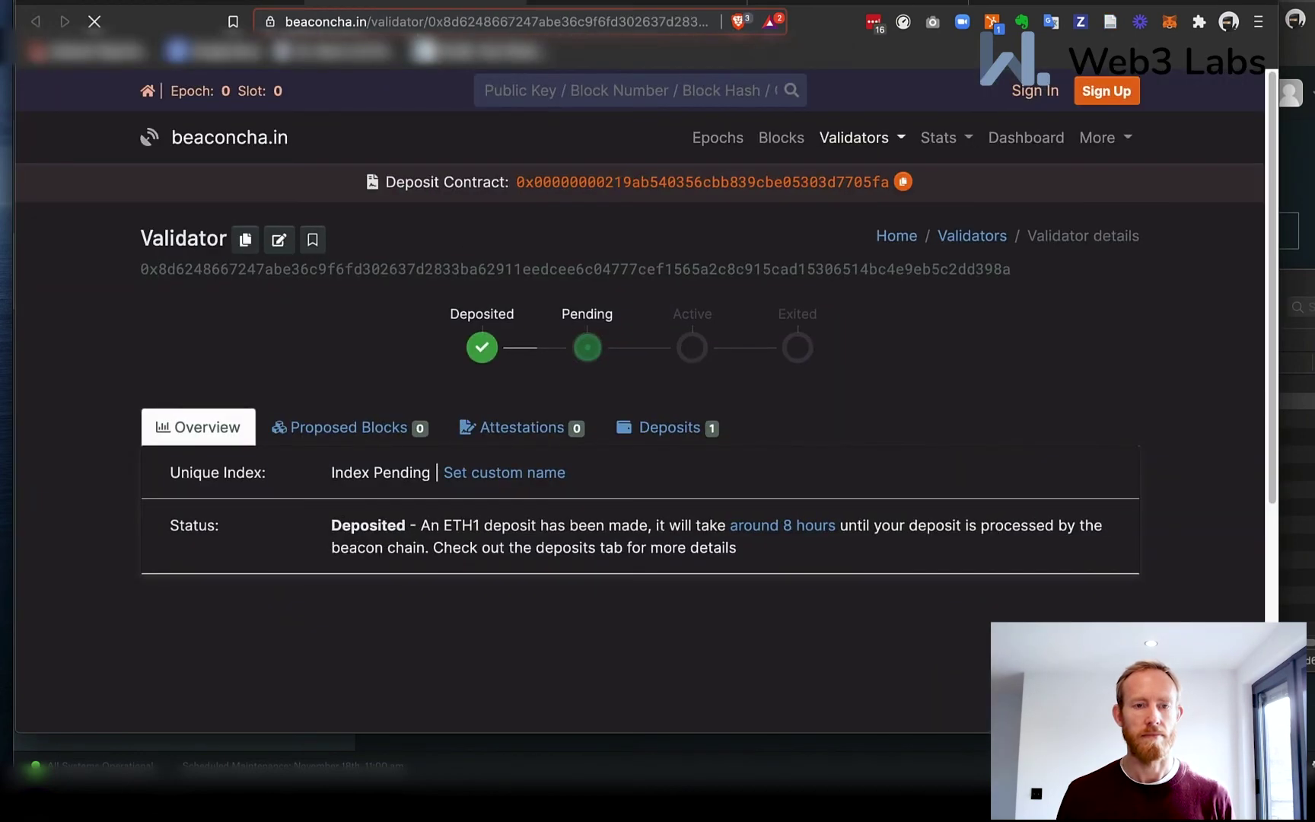
left_click(519, 3)
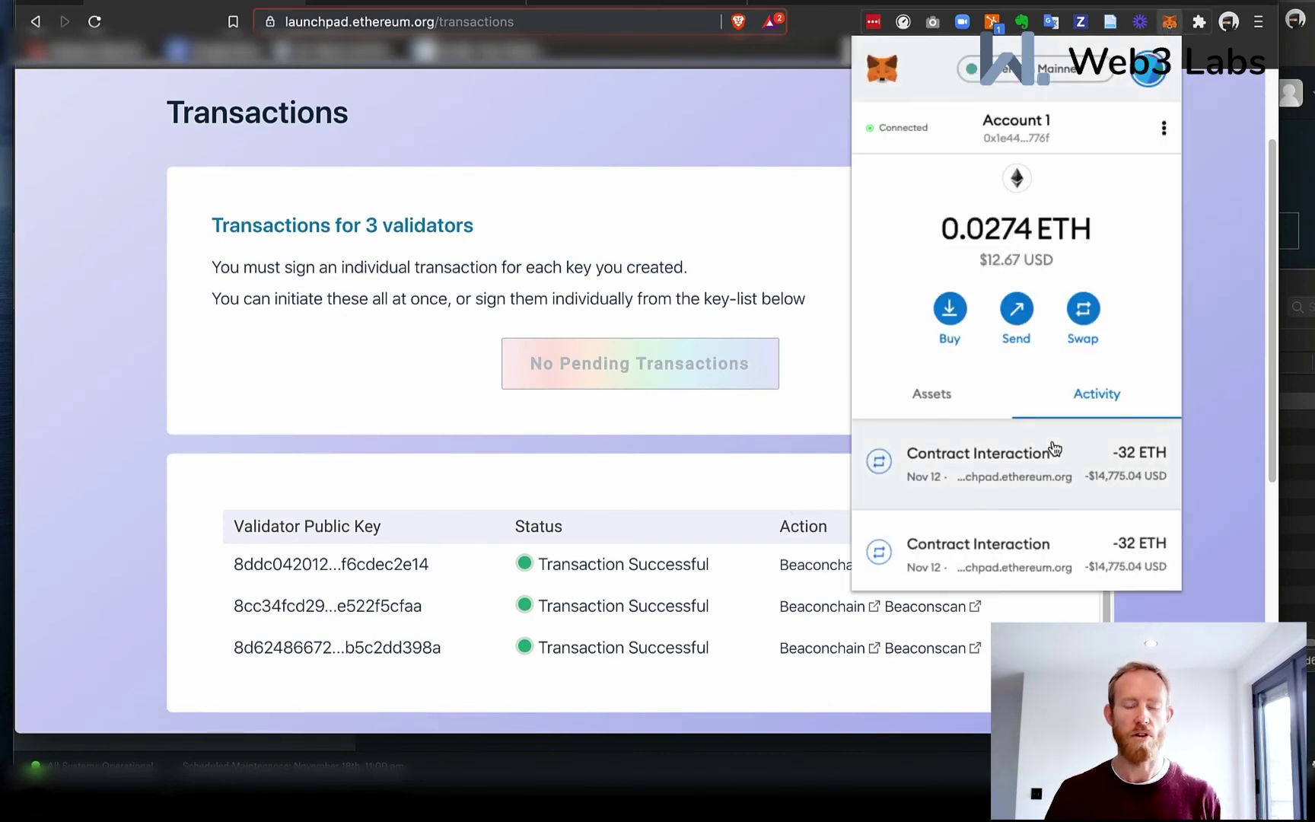
Step: Open the most recent 32 ETH deposit from Metamask's activity on Etherscan, review its details, and return to the Launch Pad
scroll(1050, 448, "down", 5)
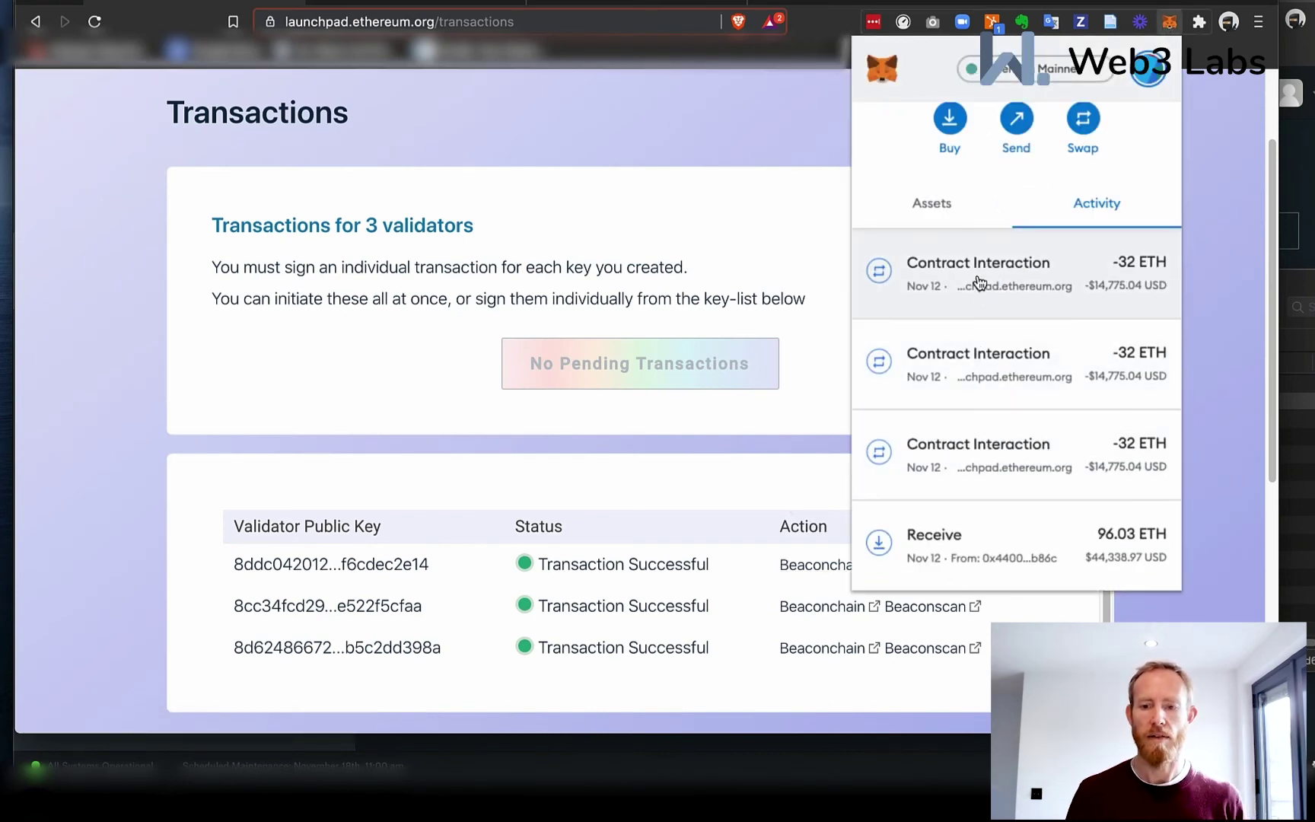
left_click(981, 279)
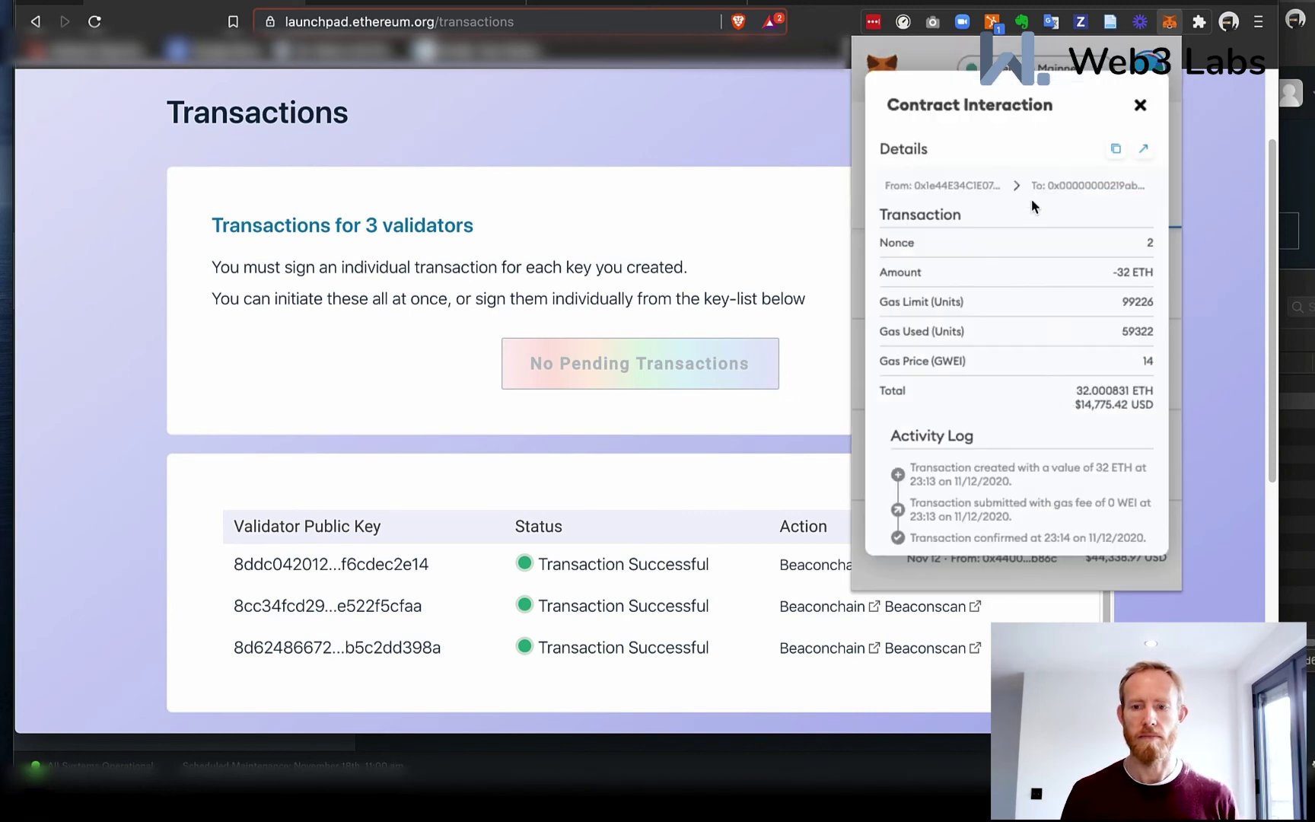
left_click(1145, 148)
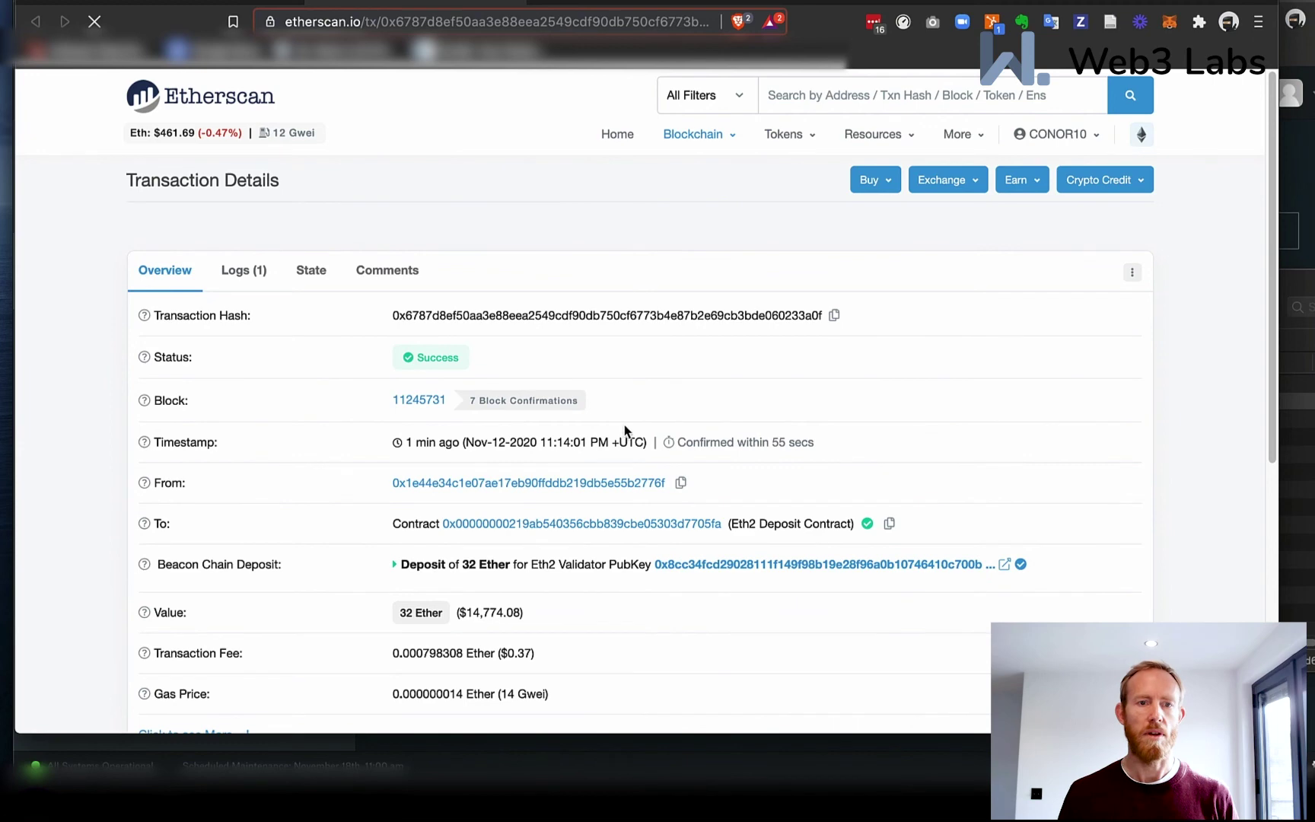
scroll(624, 430, "down", 2)
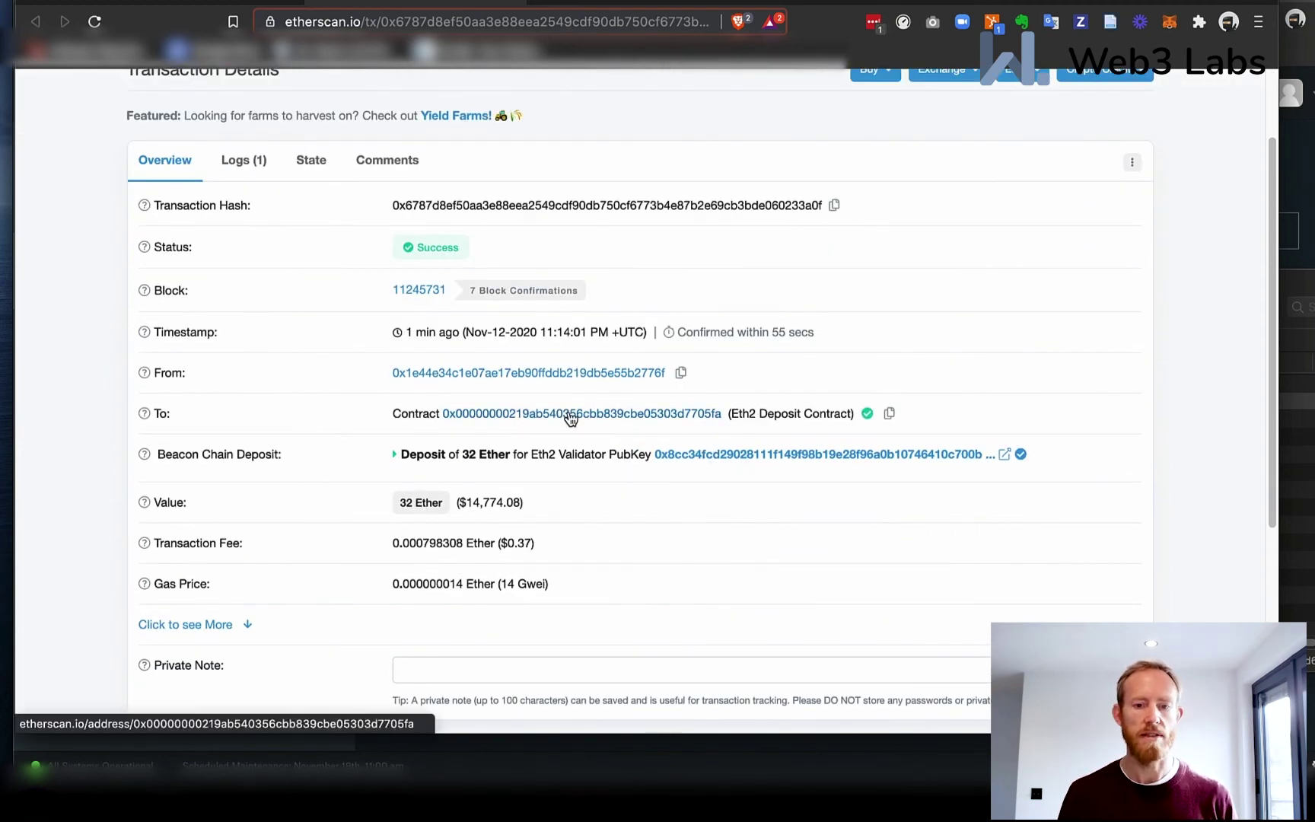
left_click(520, 2)
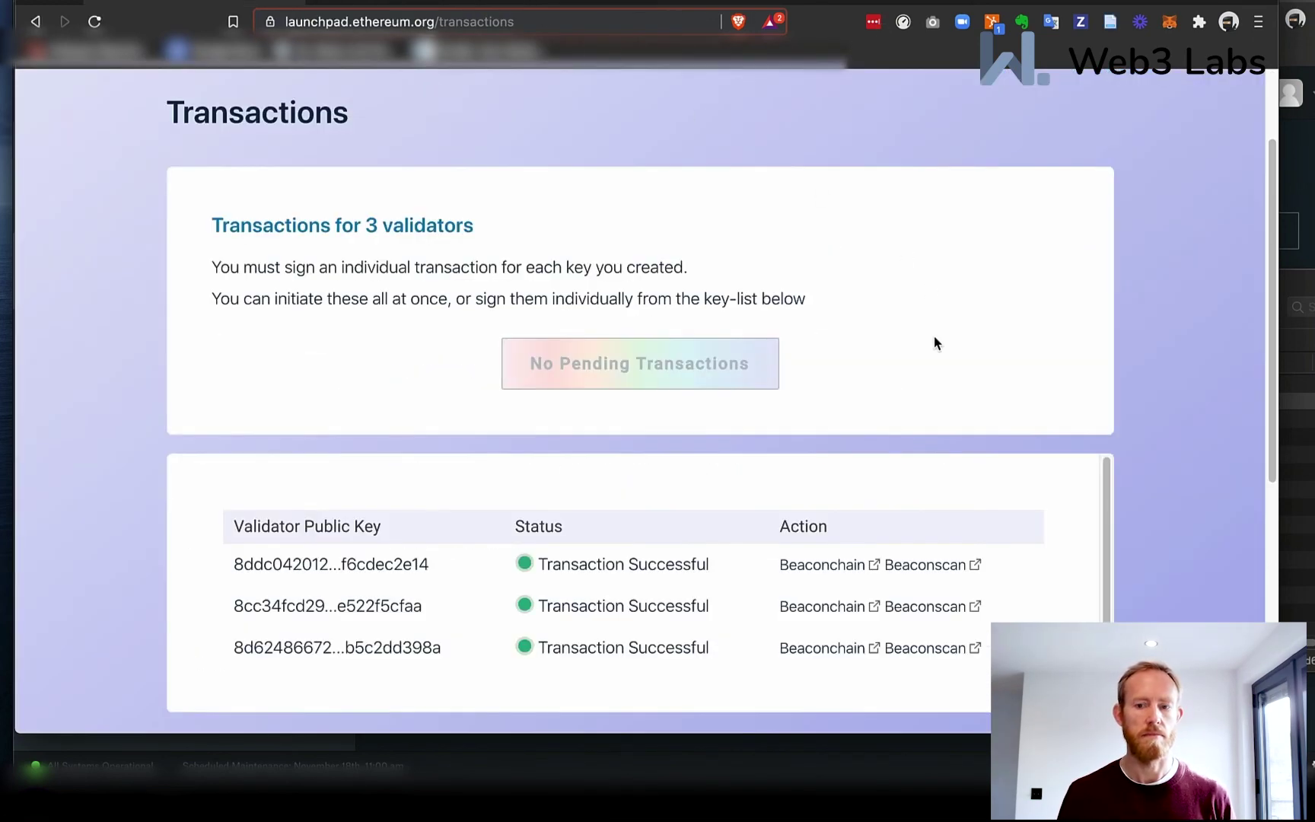
Step: Review the earliest 32 ETH deposit on Etherscan through its Metamask transaction details, and return to the Launch Pad
left_click(1169, 22)
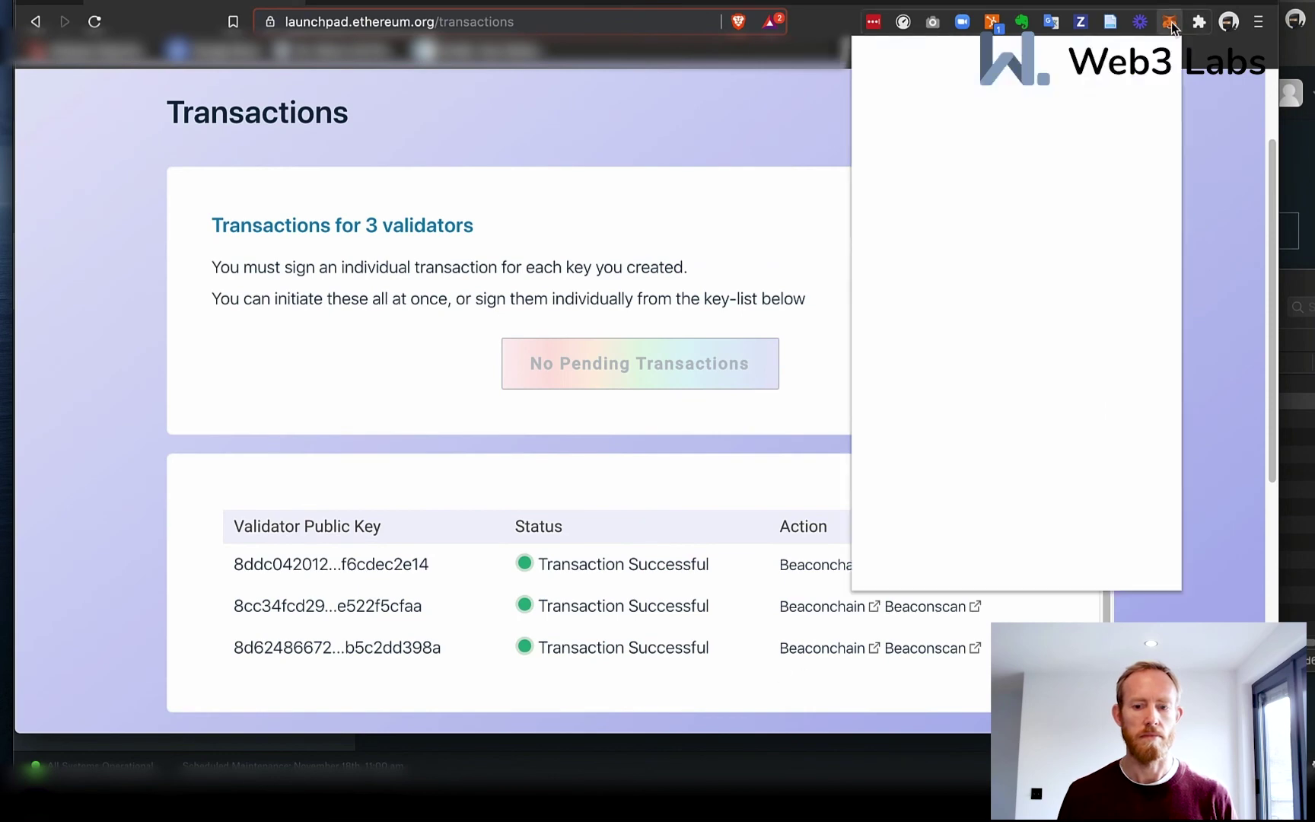
left_click(1053, 465)
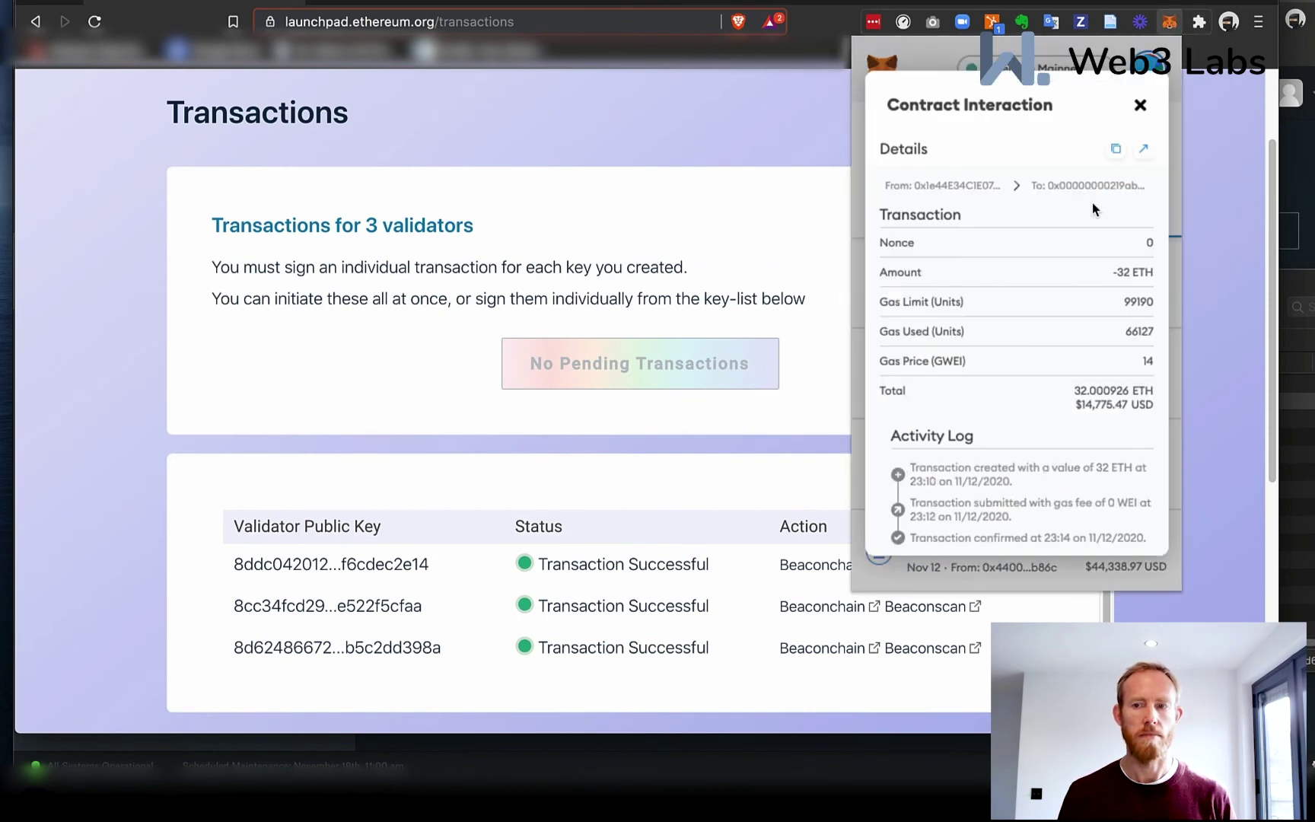
left_click(1143, 148)
scroll(666, 426, "down", 3)
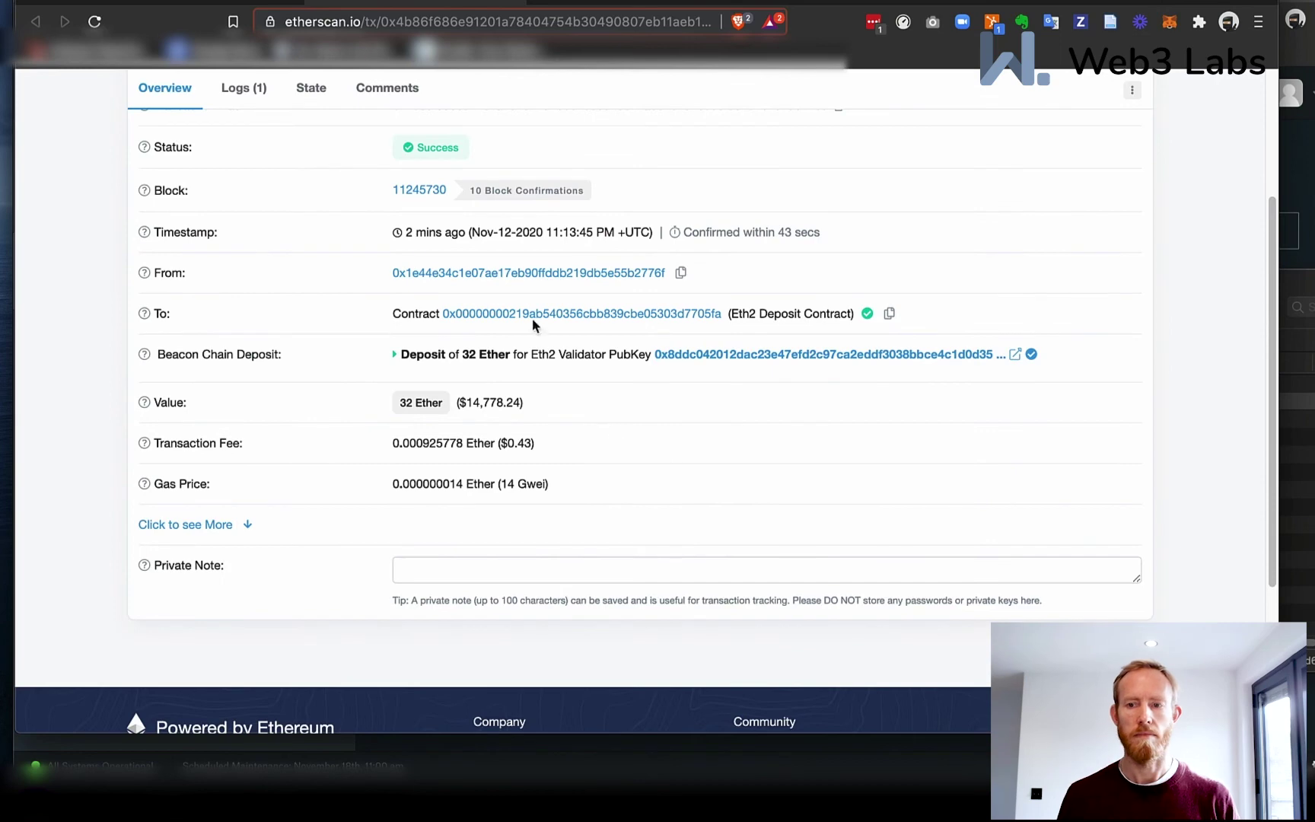
left_click(514, 6)
Step: Continue past the Launch Pad transactions and open the Staker Checklist from the congratulations page
scroll(737, 461, "down", 3)
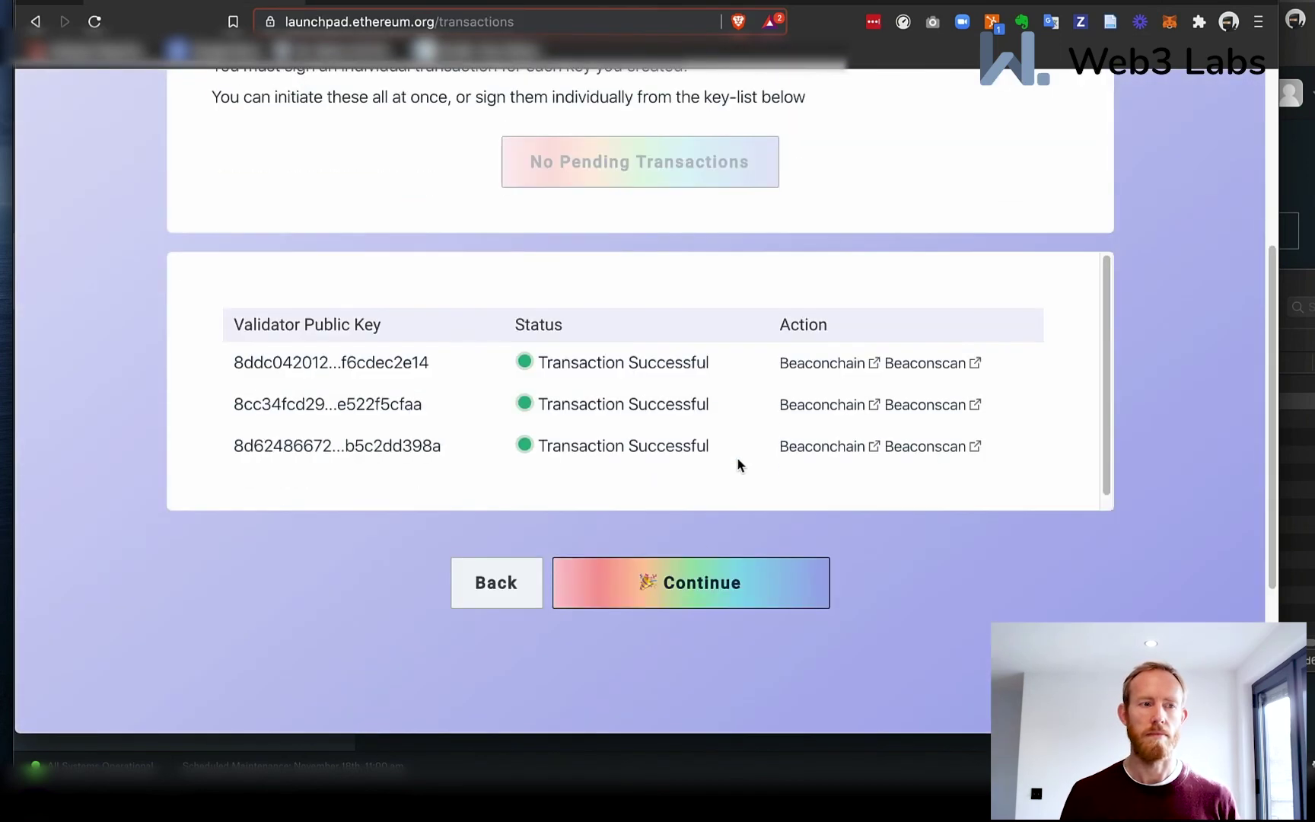
left_click(688, 580)
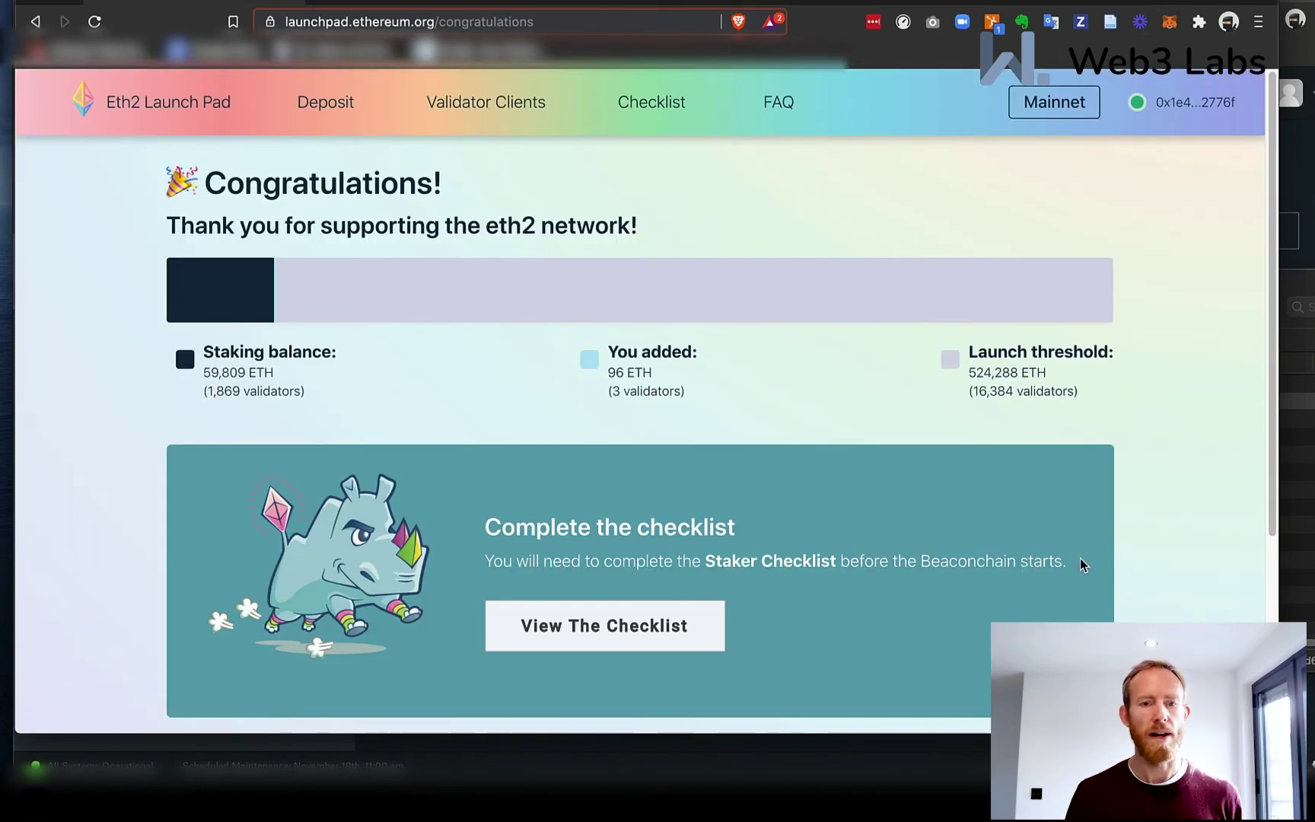
scroll(1085, 560, "down", 1)
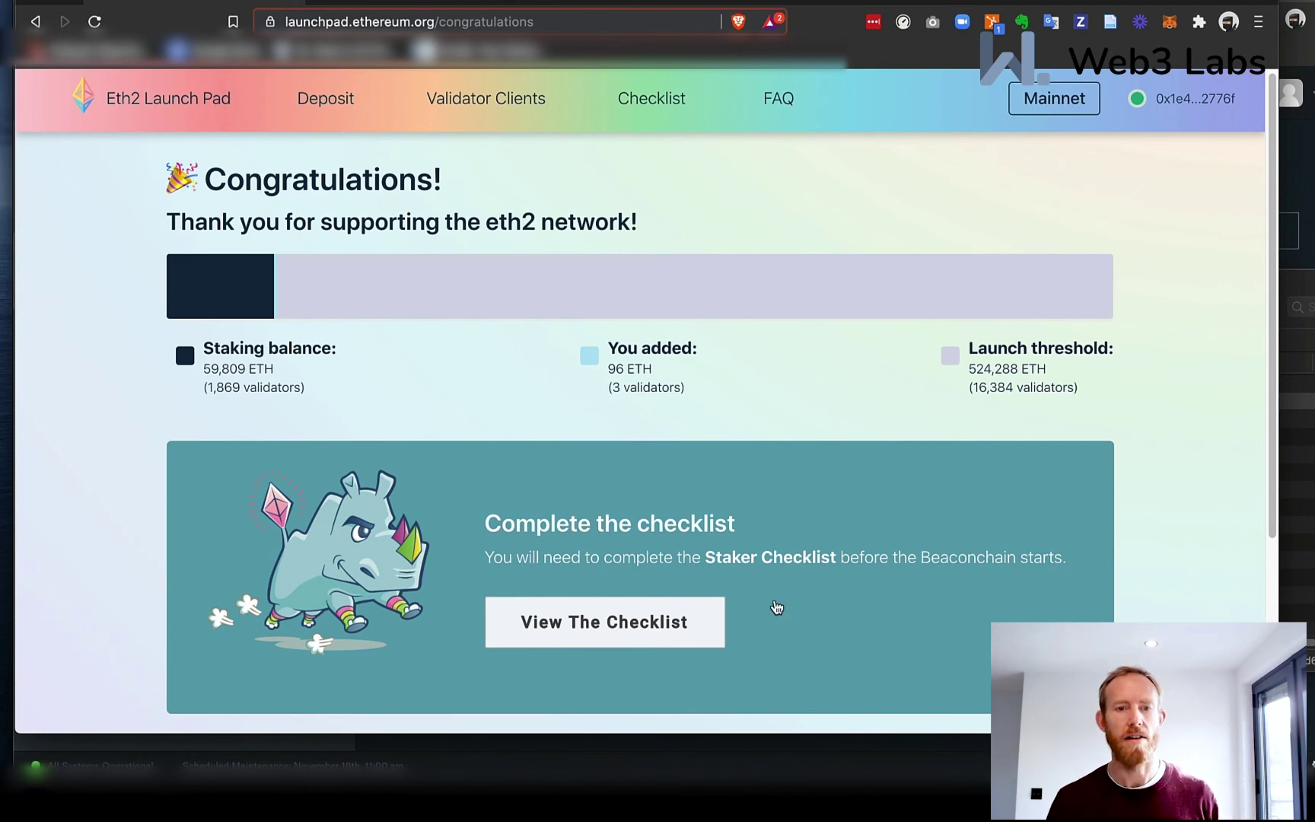
left_click(620, 626)
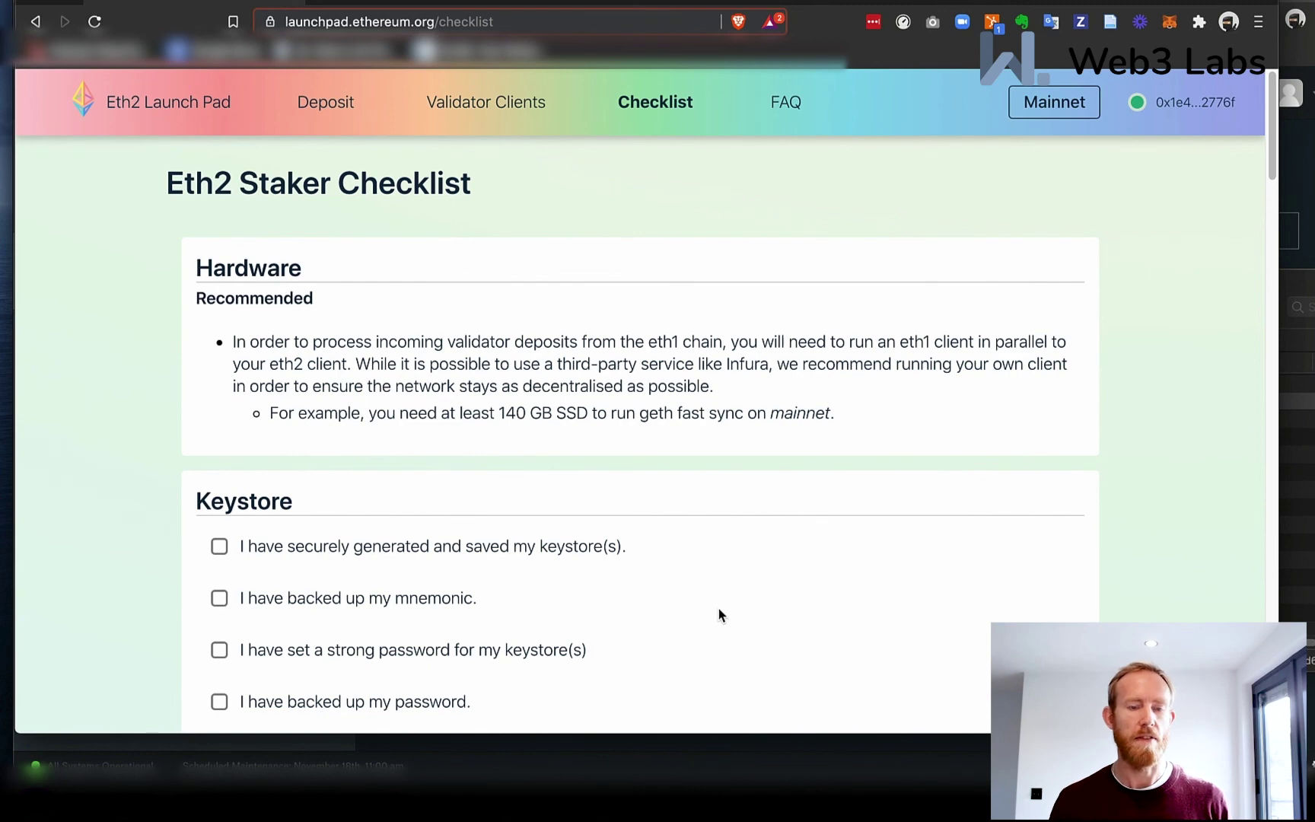
Step: Mark all four Keystore items of the Eth2 Staker Checklist as done and look over the Security section and the rest
scroll(720, 615, "down", 1)
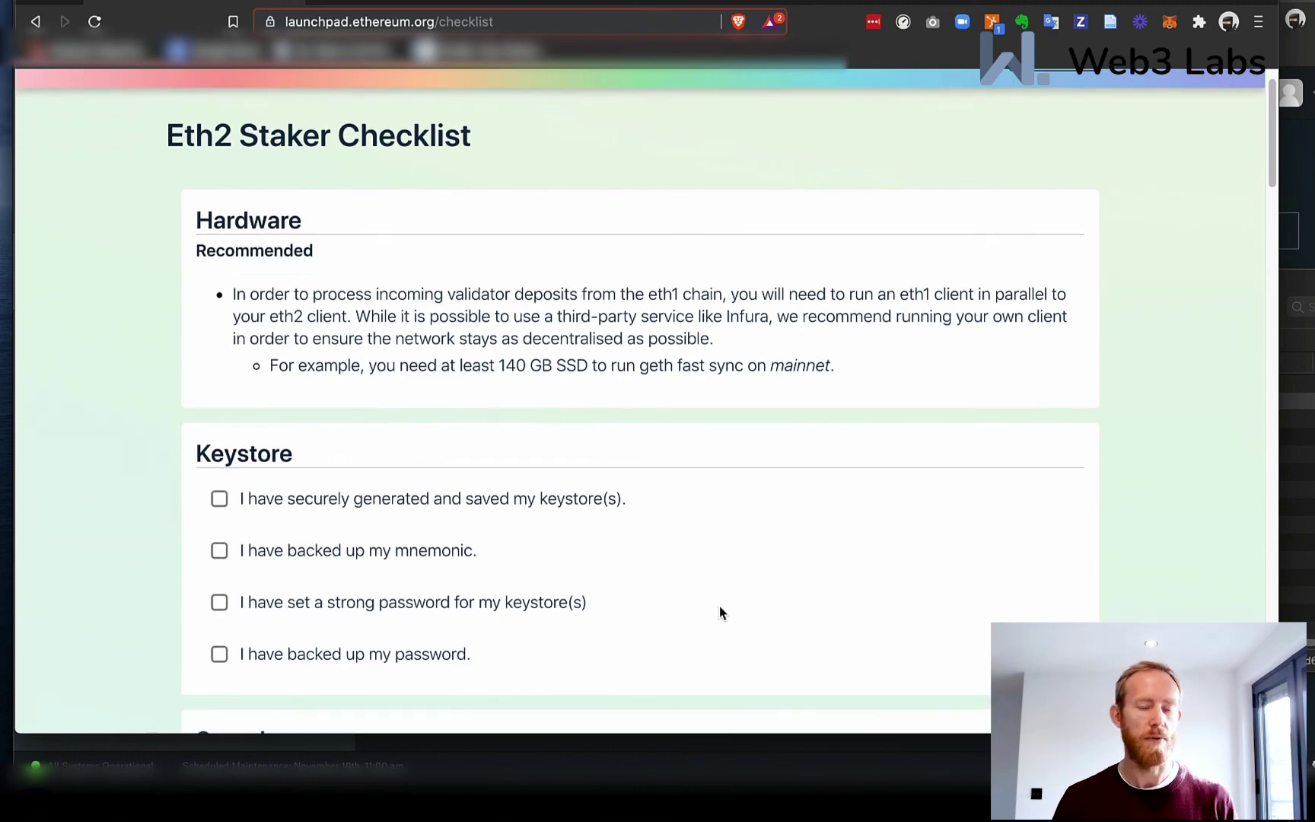
left_click(220, 504)
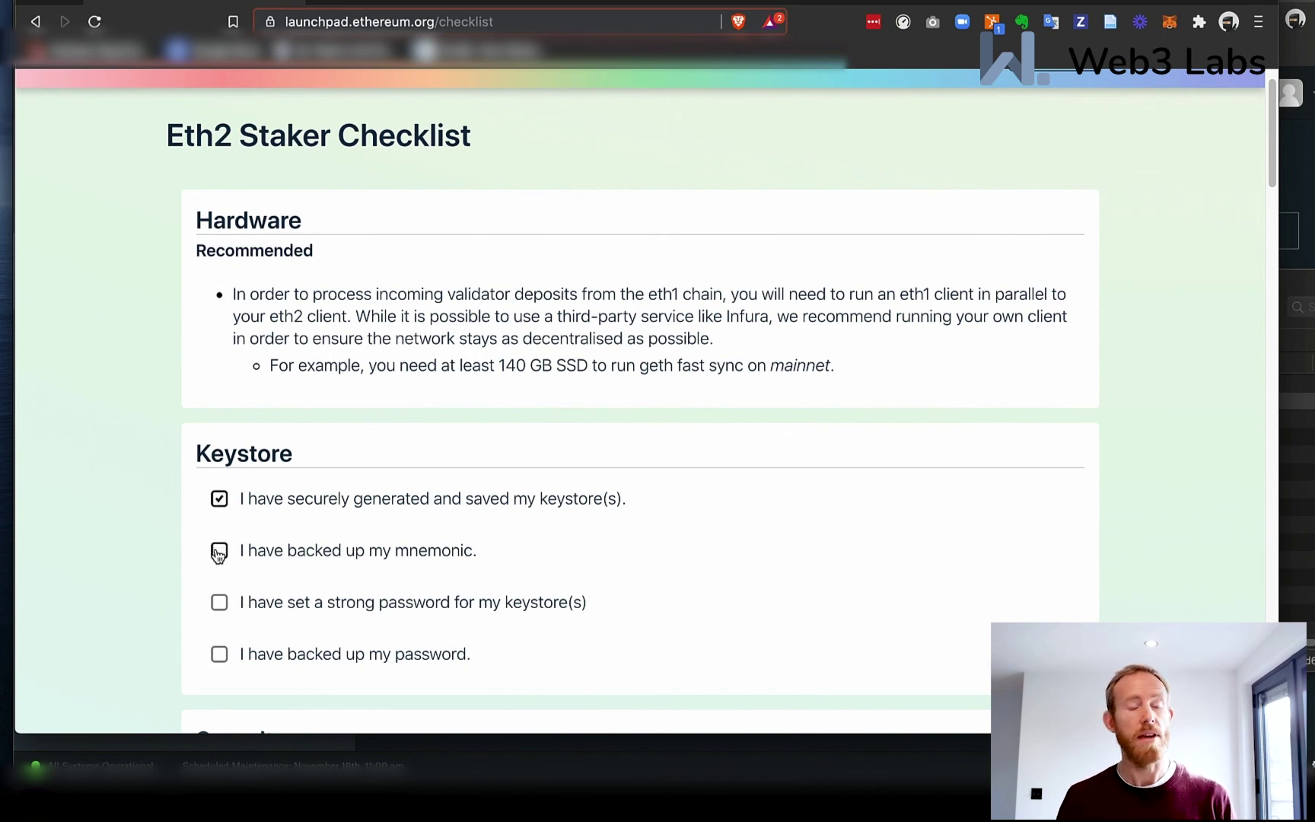
left_click(218, 551)
scroll(229, 571, "down", 4)
left_click(219, 418)
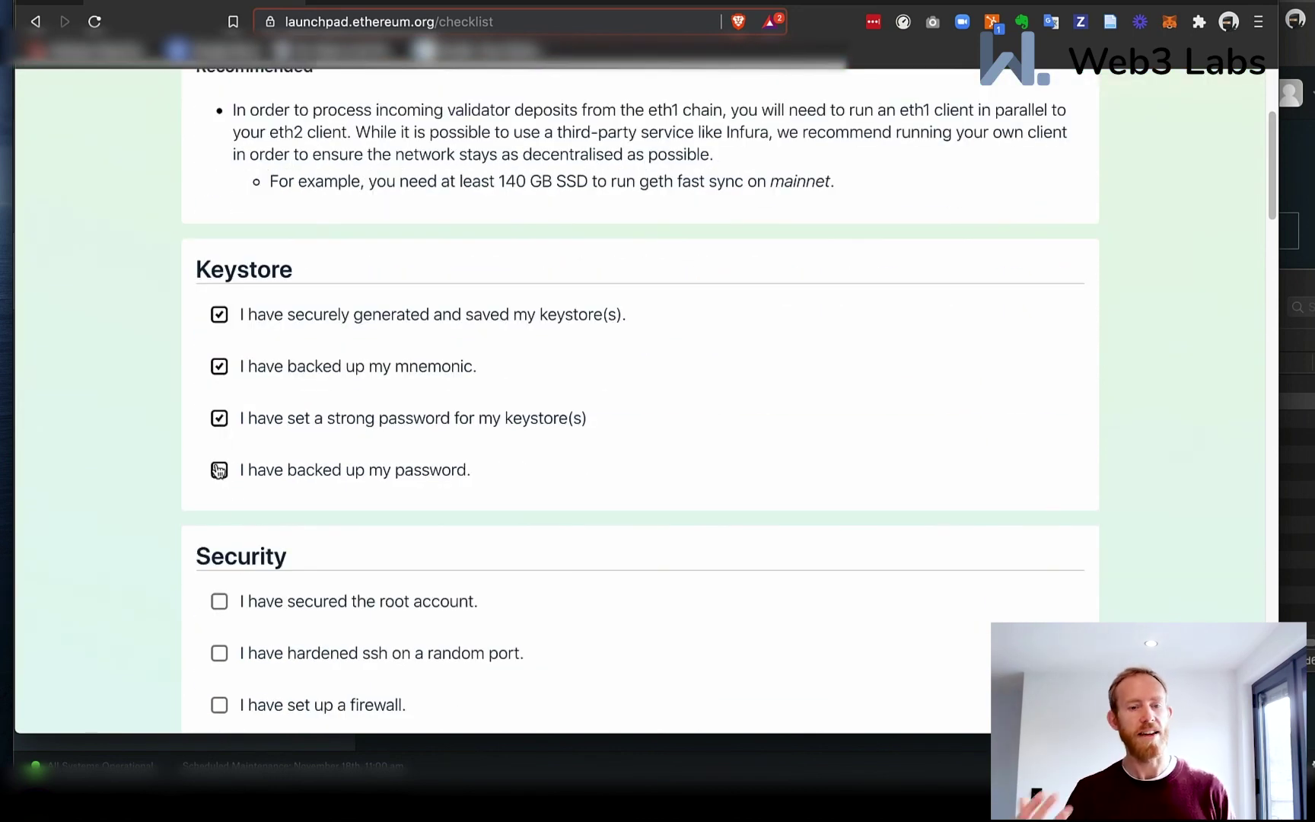
scroll(154, 492, "down", 5)
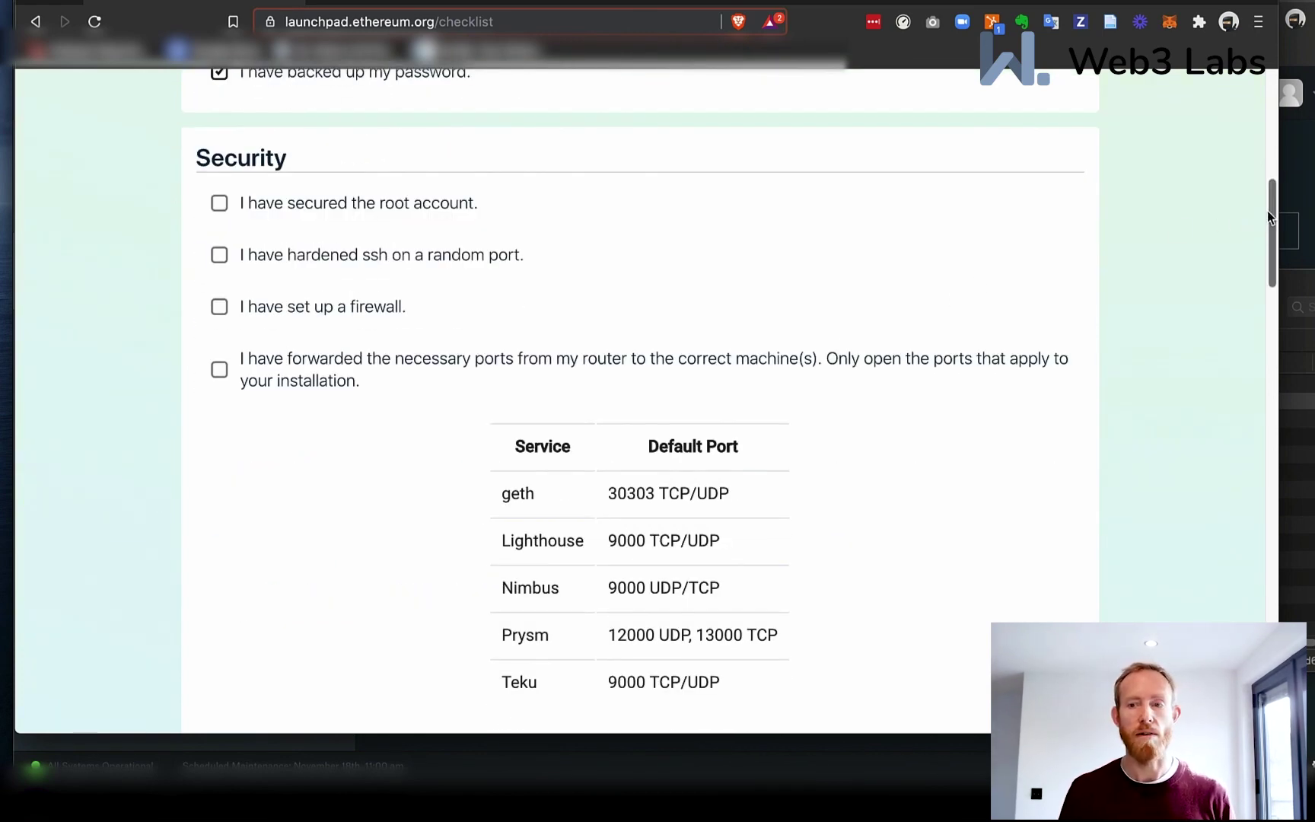
left_click_drag(1267, 209, 1221, 466)
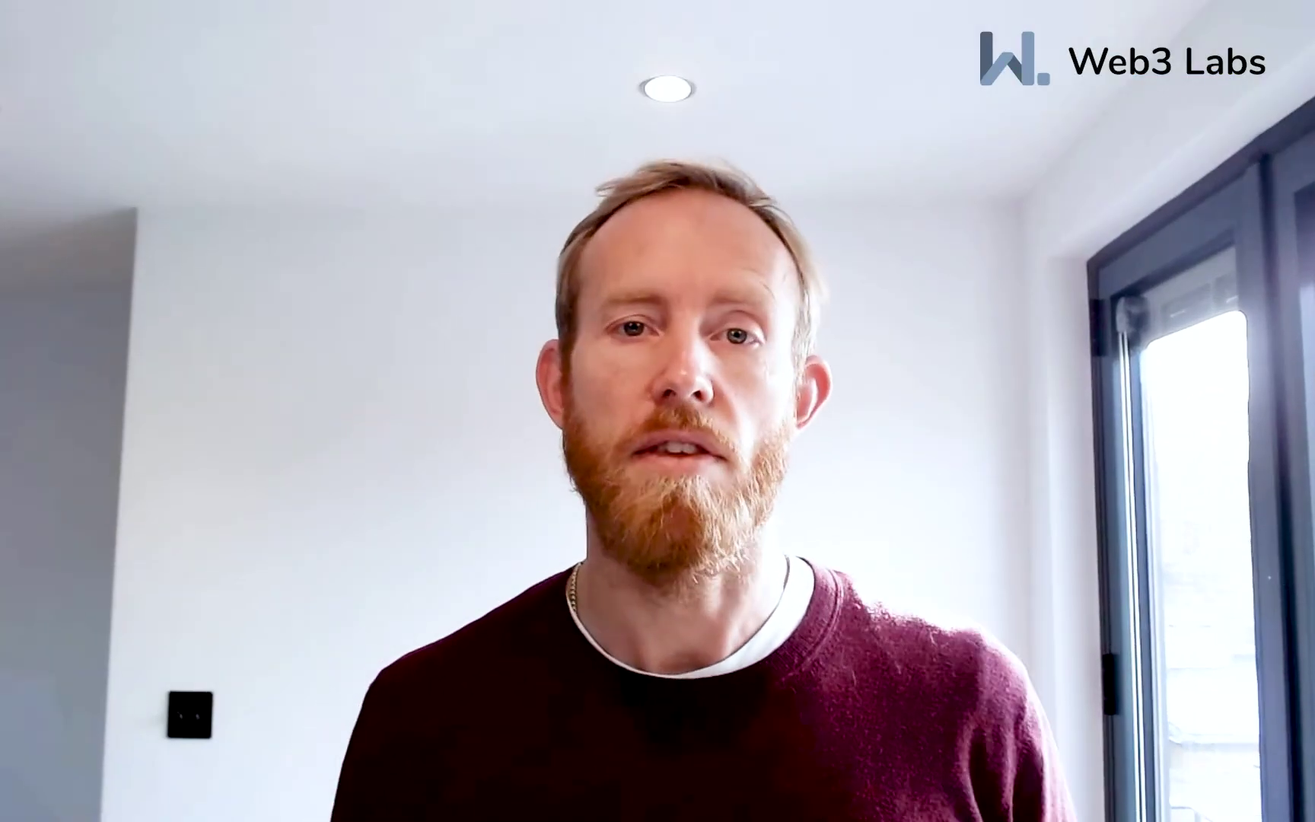